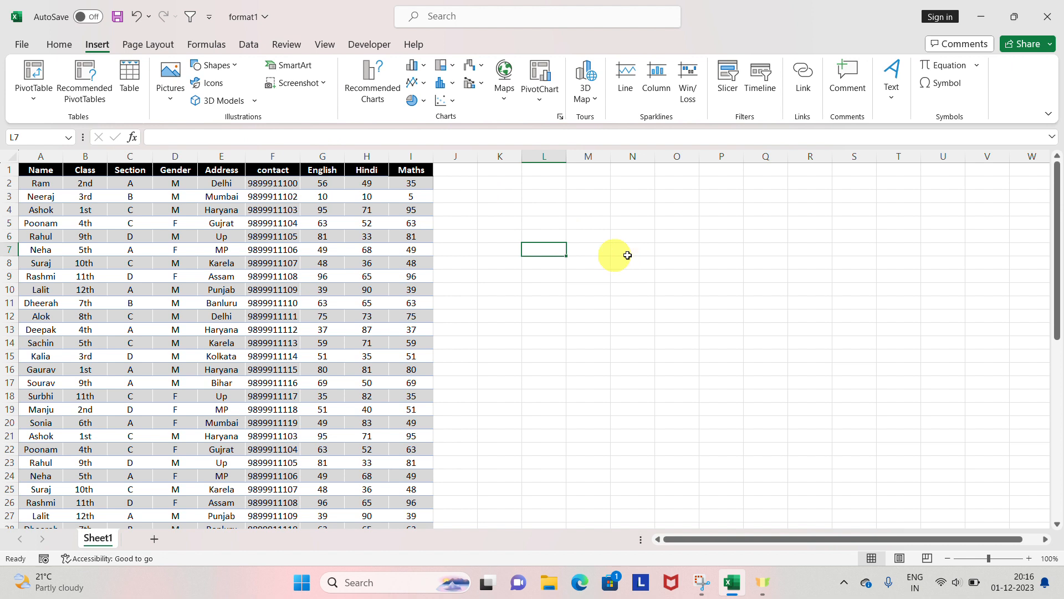
# - Look over the available formula commands and the extent of the student marks table
pyautogui.click(188, 44)
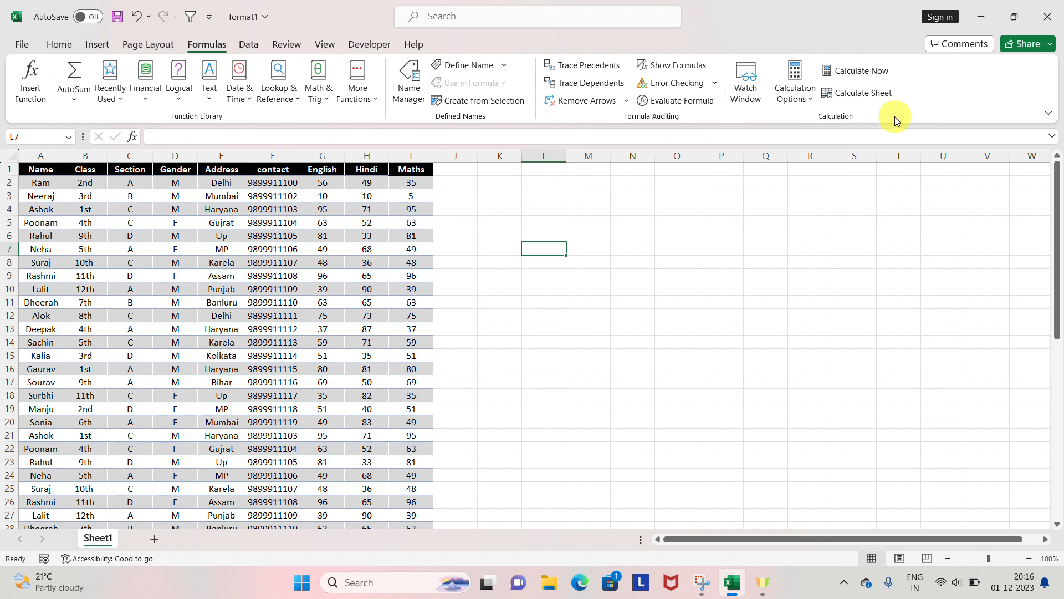
pyautogui.click(622, 277)
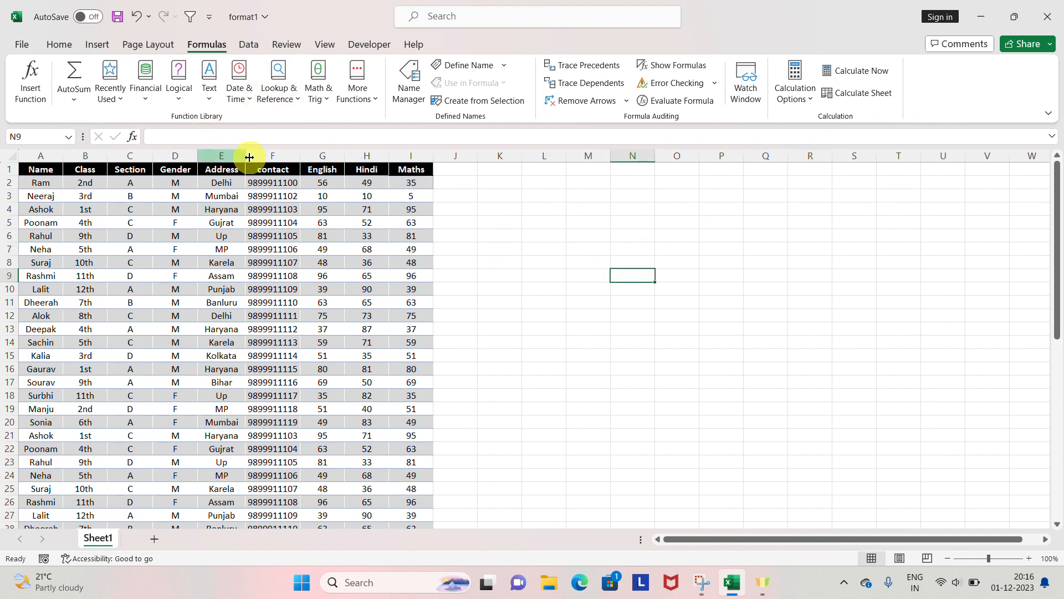
pyautogui.click(510, 249)
pyautogui.hotkey('ctrl', 'Left')
pyautogui.hotkey('ctrl', 'Up')
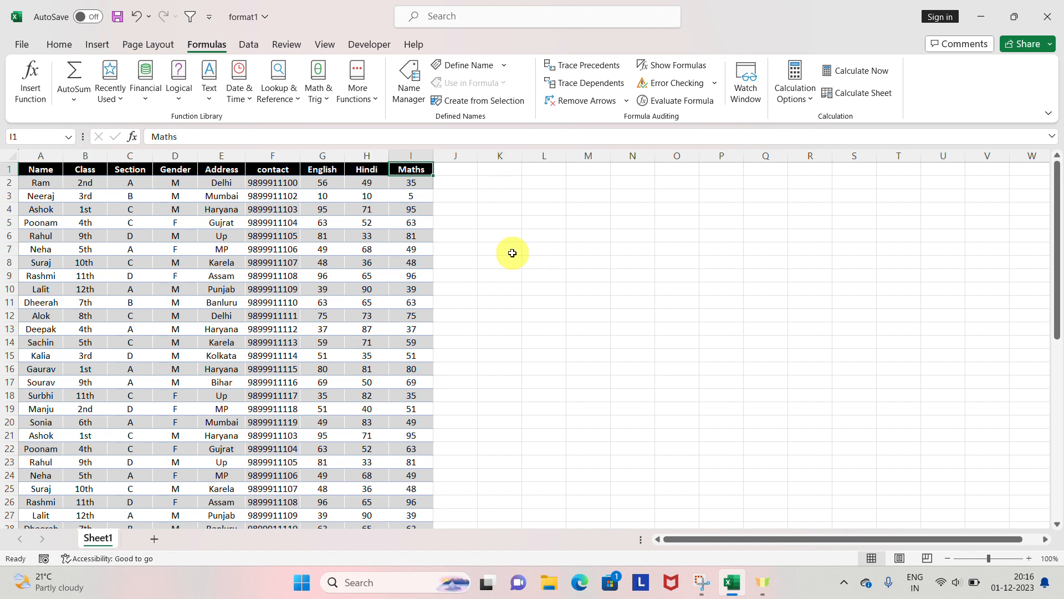
pyautogui.hotkey('ctrl', 'shift', 'Left')
pyautogui.hotkey('ctrl', 'shift', 'Down')
pyautogui.hotkey('ctrl', 'Up')
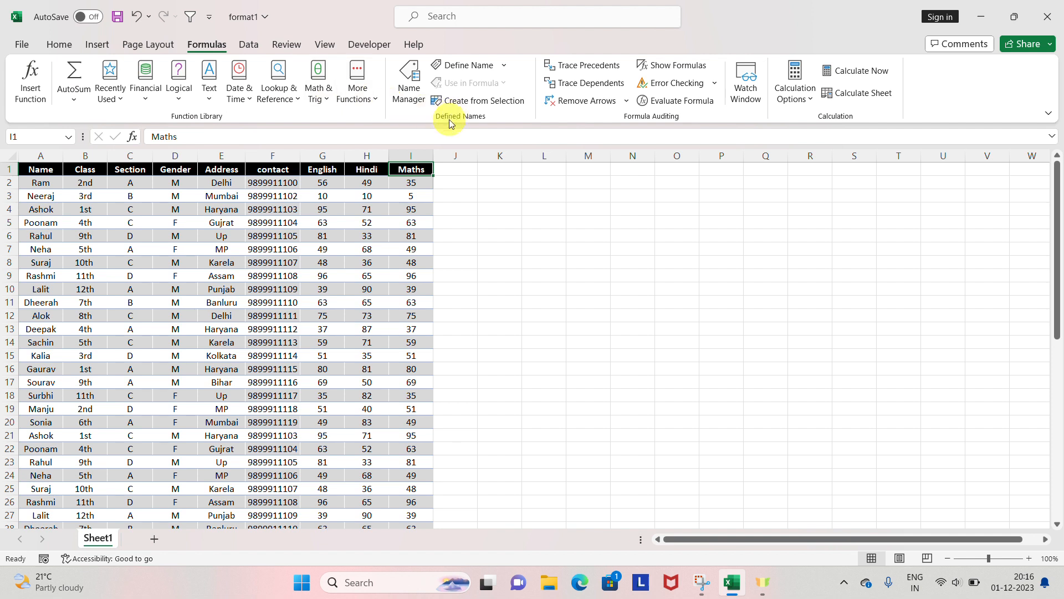
pyautogui.press('Right')
pyautogui.press('Left')
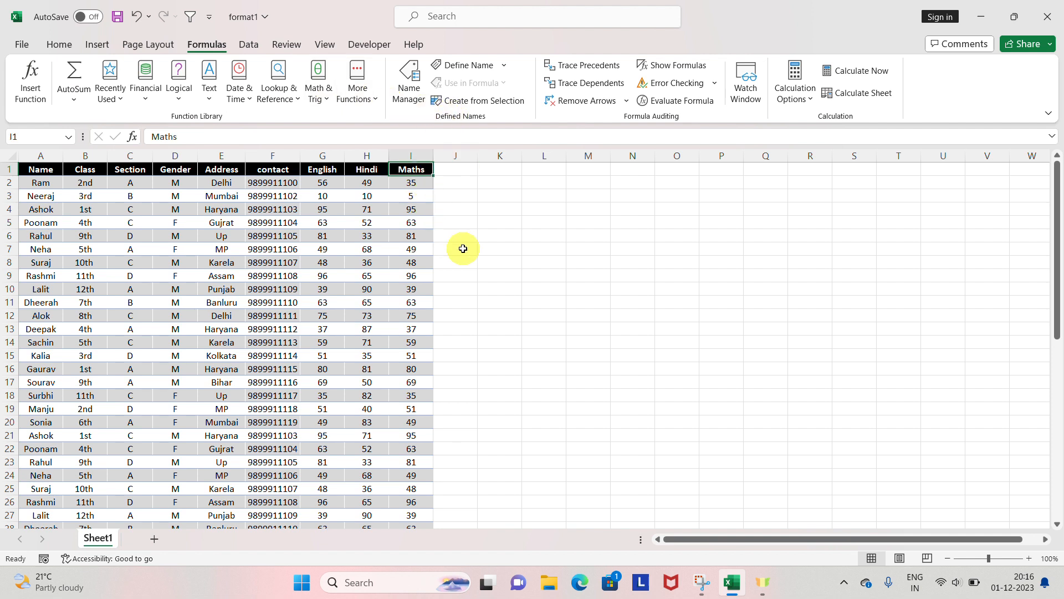
pyautogui.press('Right')
pyautogui.press('Left')
pyautogui.press('Right')
pyautogui.press('Down')
pyautogui.press('Up')
pyautogui.press('Down')
pyautogui.press('Up')
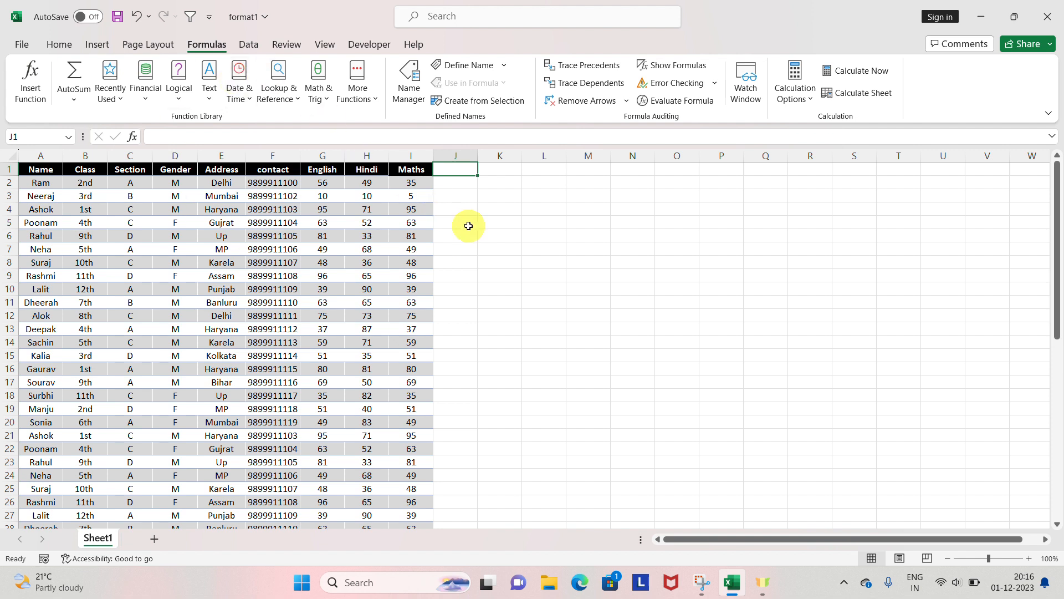
pyautogui.press('Down')
pyautogui.press('Down')
pyautogui.press('Up')
pyautogui.press('Up')
pyautogui.hotkey('ctrl', 'shift', 'Down')
pyautogui.press('Left')
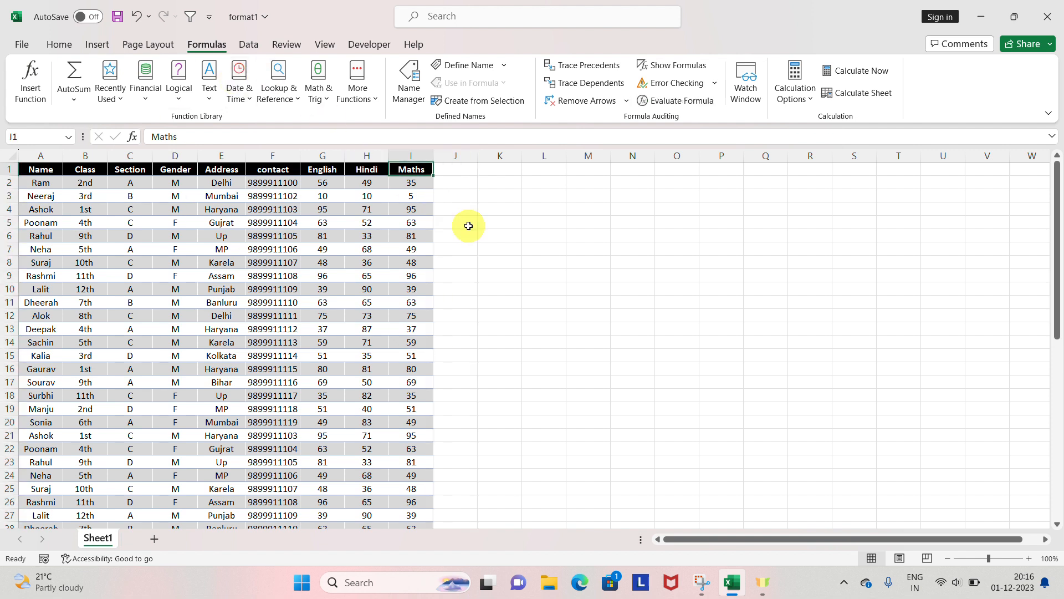
# - Examine the first and last rows of the Maths column and the empty column J beside it
pyautogui.hotkey('ctrl', 'Down')
pyautogui.press('Right')
pyautogui.hotkey('ctrl', 'Up')
pyautogui.press('Left')
pyautogui.press('Left')
pyautogui.press('Right')
pyautogui.press('Right')
pyautogui.press('Down')
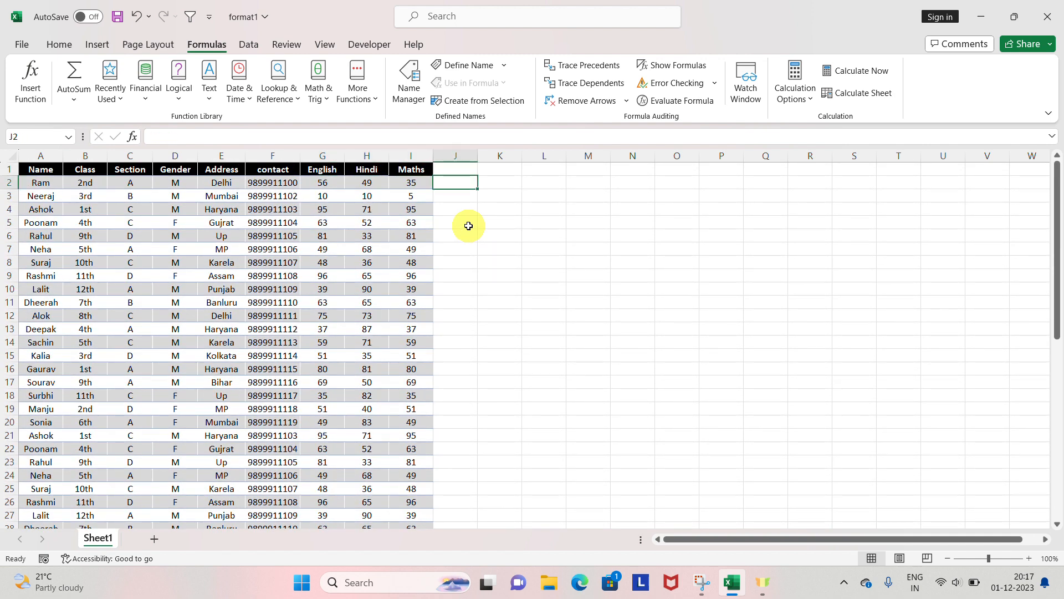
pyautogui.hotkey('shift', 'space')
pyautogui.press('Up')
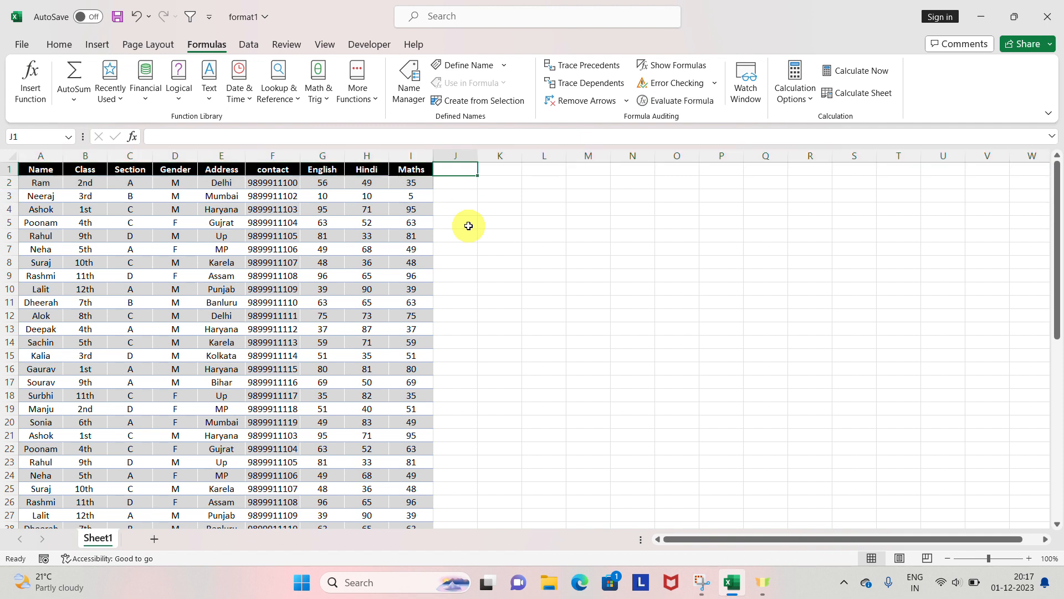
pyautogui.press('Left')
pyautogui.hotkey('ctrl', 'Down')
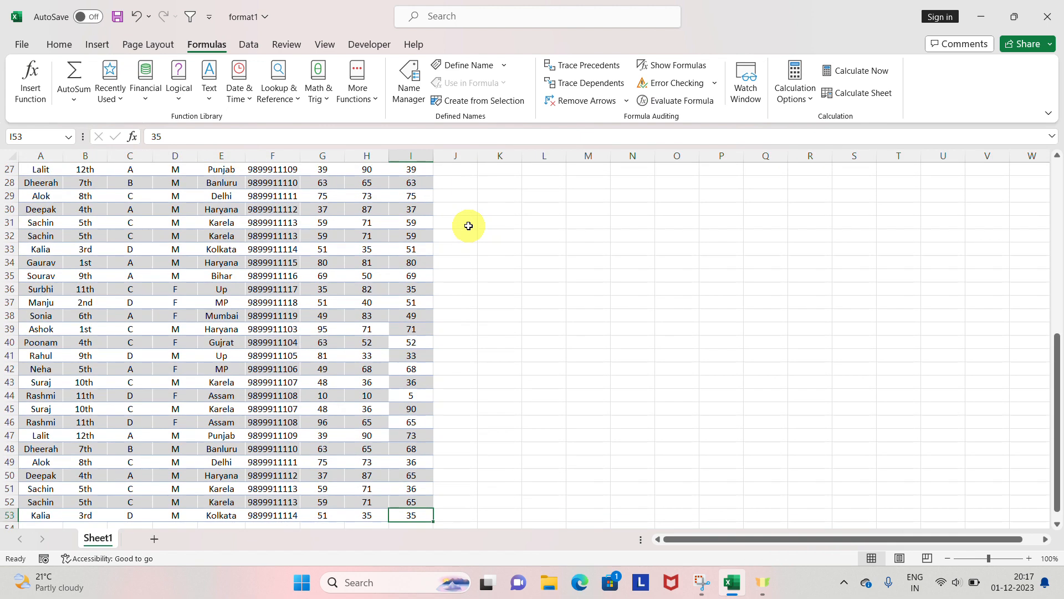
pyautogui.hotkey('shift', 'space')
pyautogui.press('Right')
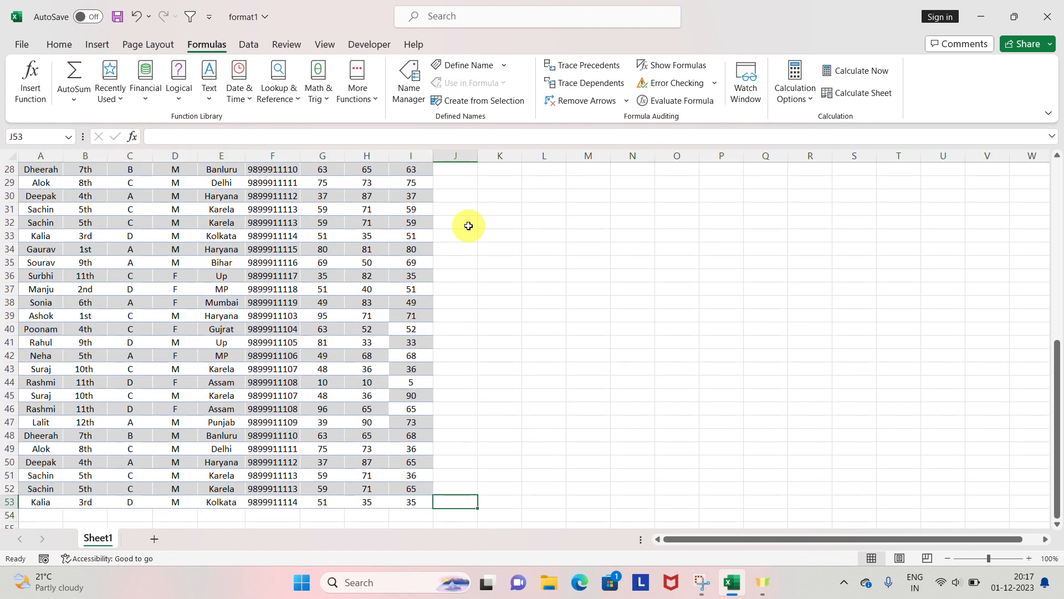
pyautogui.press('Left')
pyautogui.hotkey('ctrl', 'Up')
pyautogui.press('Down')
pyautogui.press('Right')
pyautogui.press('Down')
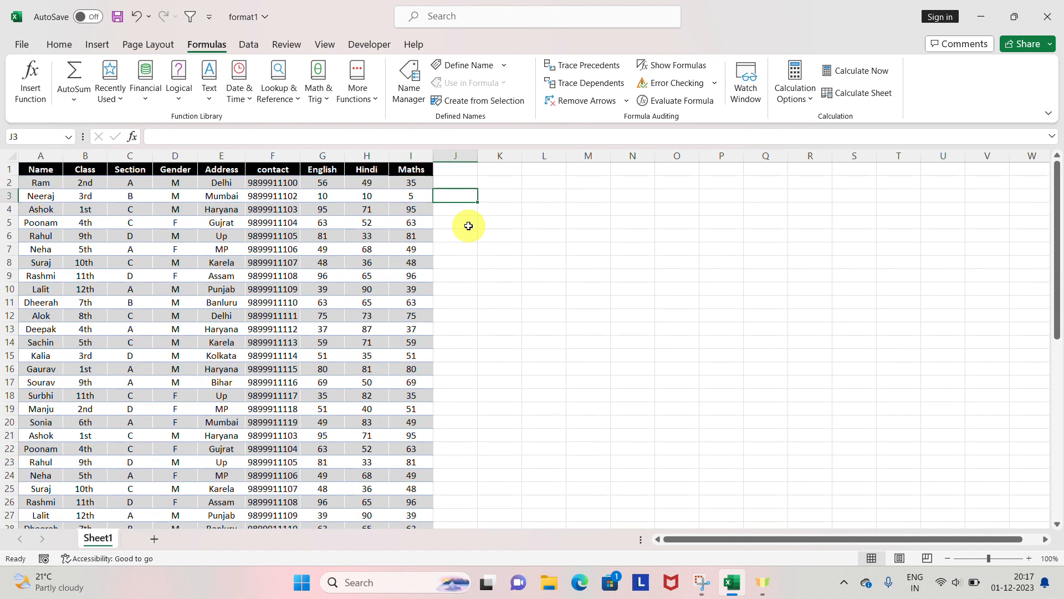
pyautogui.press('Up')
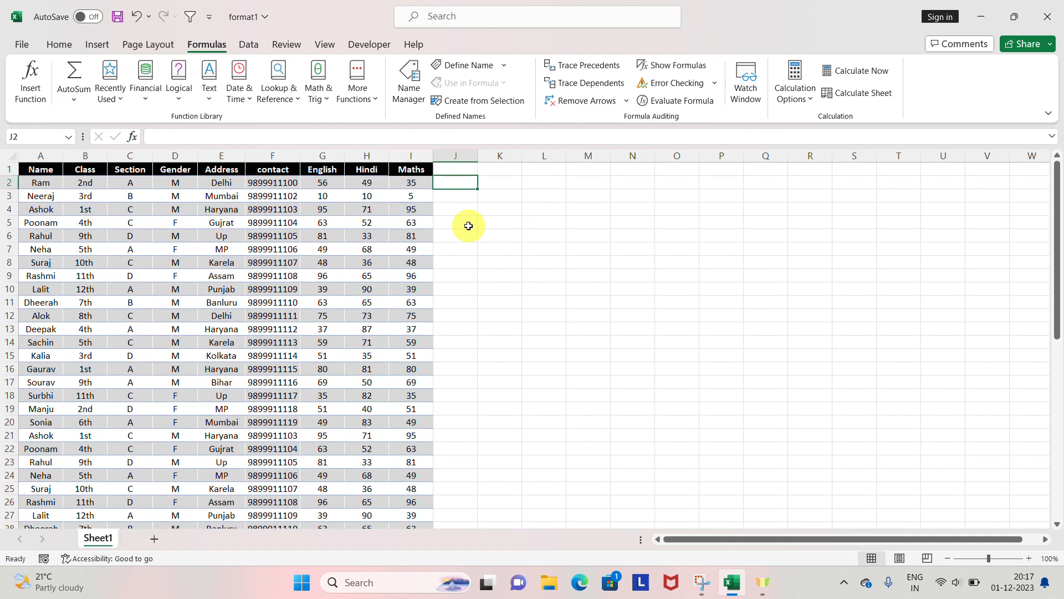
pyautogui.write('=')
pyautogui.press('Escape')
pyautogui.press('Up')
pyautogui.write('=')
pyautogui.press('Escape')
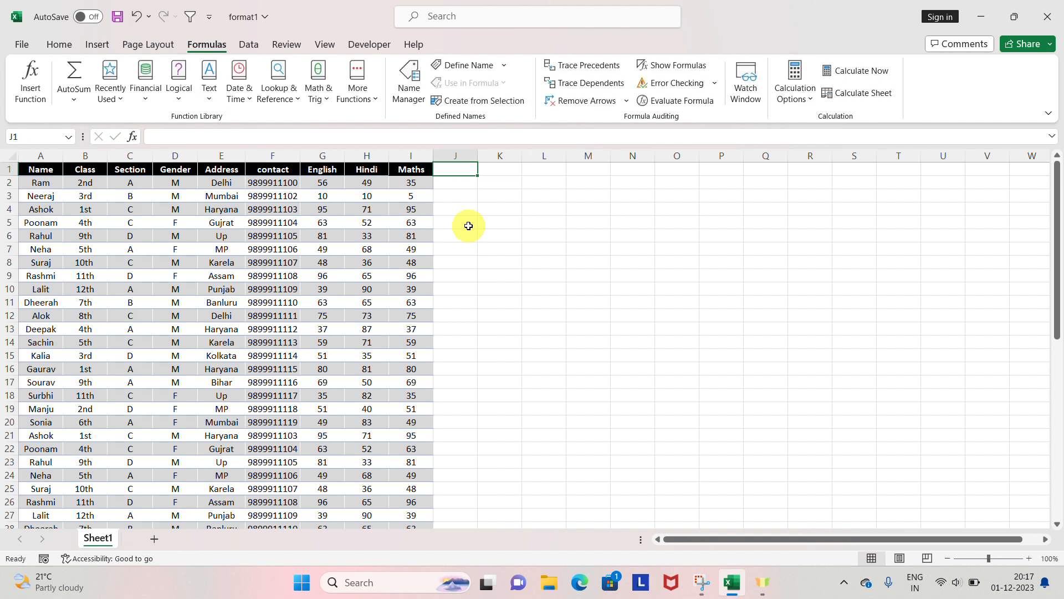
# - Review the full data range of the marks table and its subject headers
pyautogui.press('Left')
pyautogui.hotkey('ctrl', 'shift', 'Left')
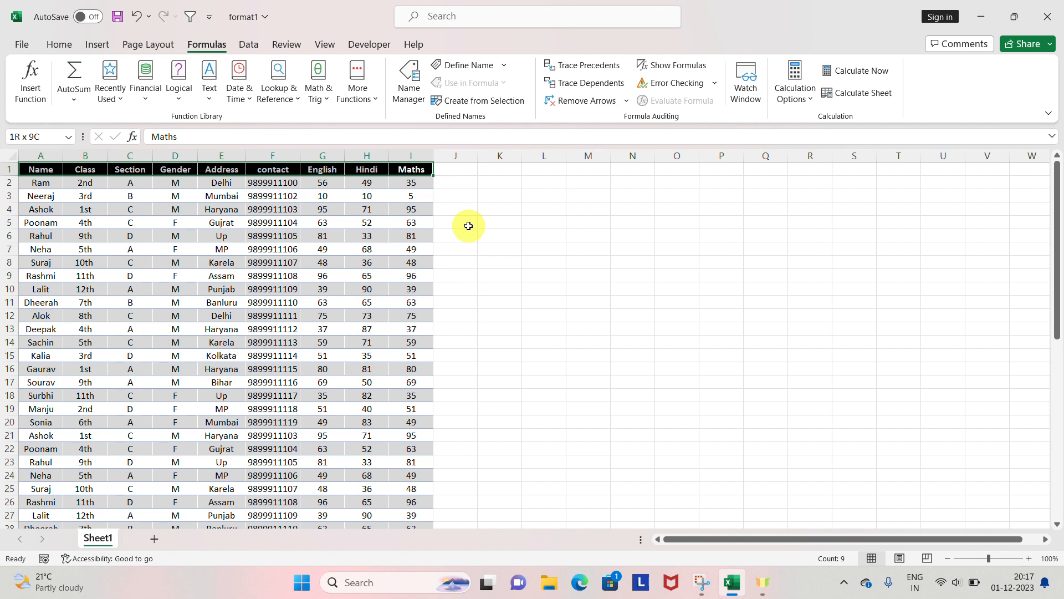
pyautogui.hotkey('ctrl', 'shift', 'Down')
pyautogui.press('Up')
pyautogui.press('Right')
pyautogui.press('Right')
pyautogui.press('Left')
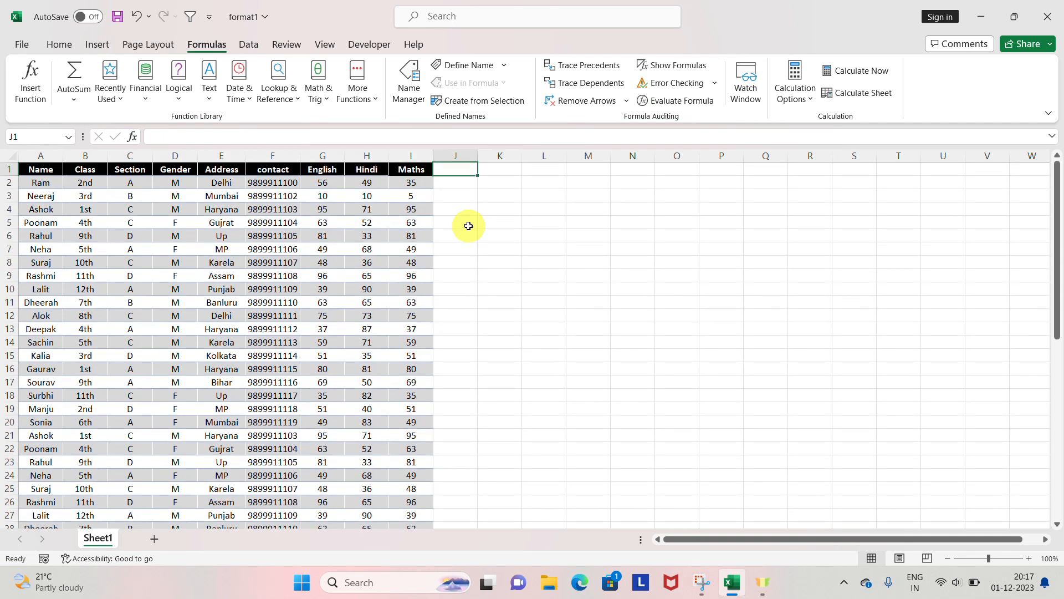
pyautogui.press('Down')
pyautogui.press('Up')
pyautogui.press('Left')
pyautogui.press('Left')
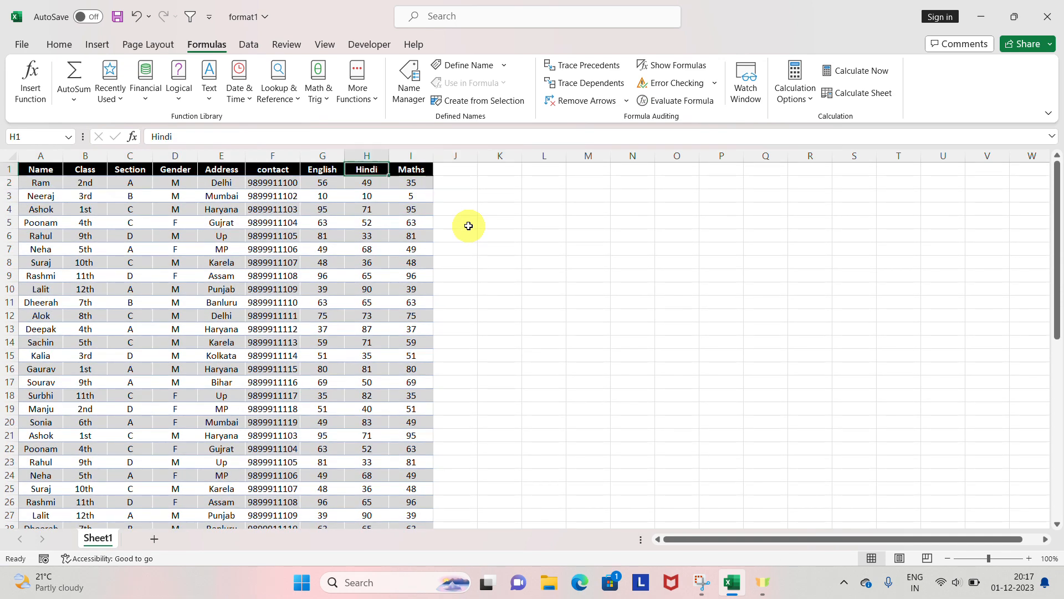
pyautogui.press('Right')
pyautogui.press('Right')
pyautogui.press('Down')
pyautogui.press('Up')
pyautogui.write('T')
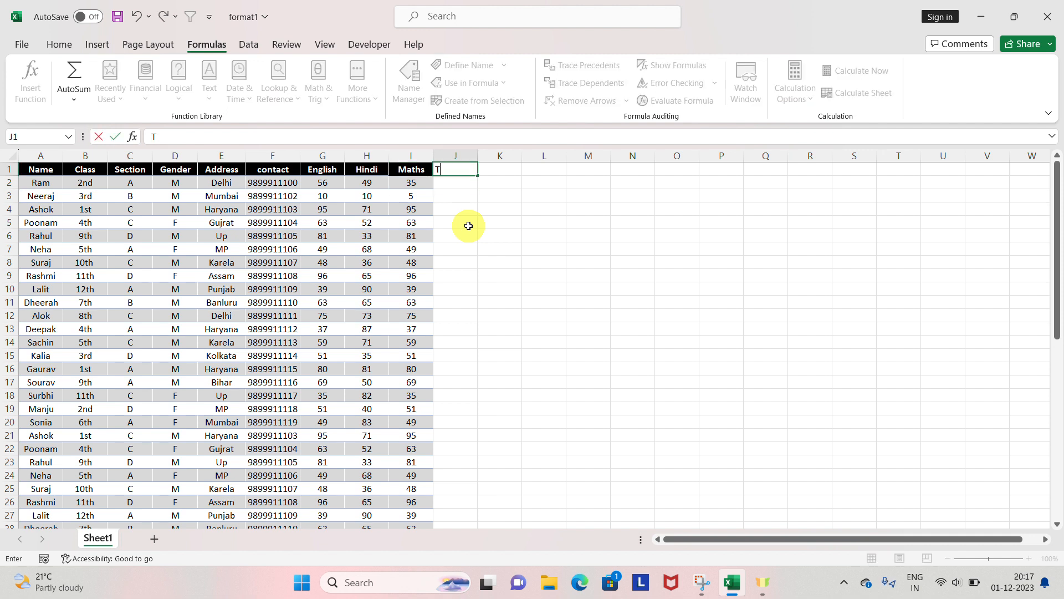
pyautogui.write('ot')
pyautogui.press('Escape')
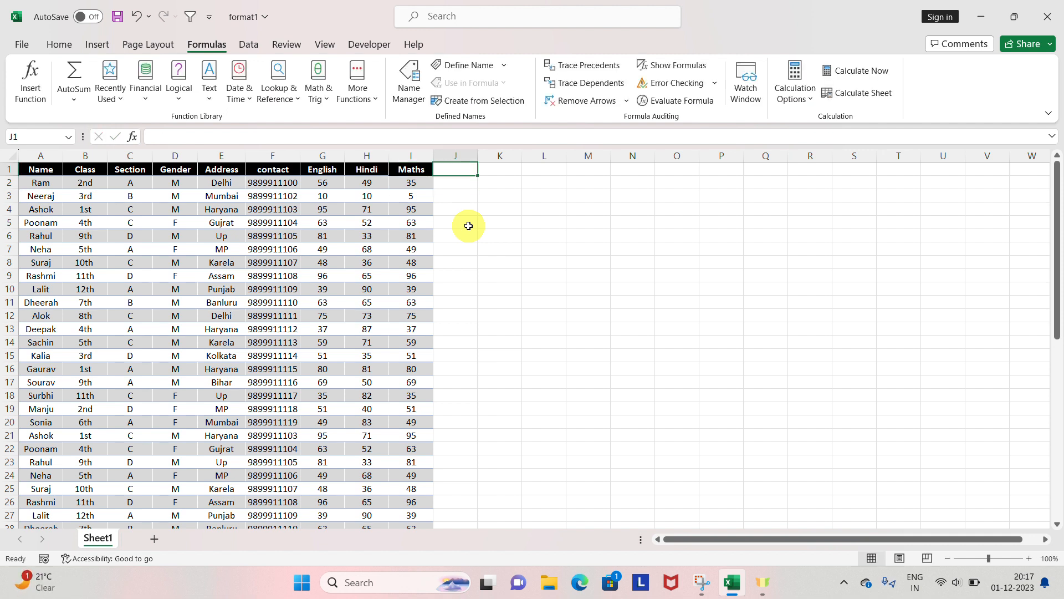
# - Fill the Maths header with its formatting into J1 and change the new header's text to Total
pyautogui.hotkey('ctrl', 'r')
pyautogui.press('Left')
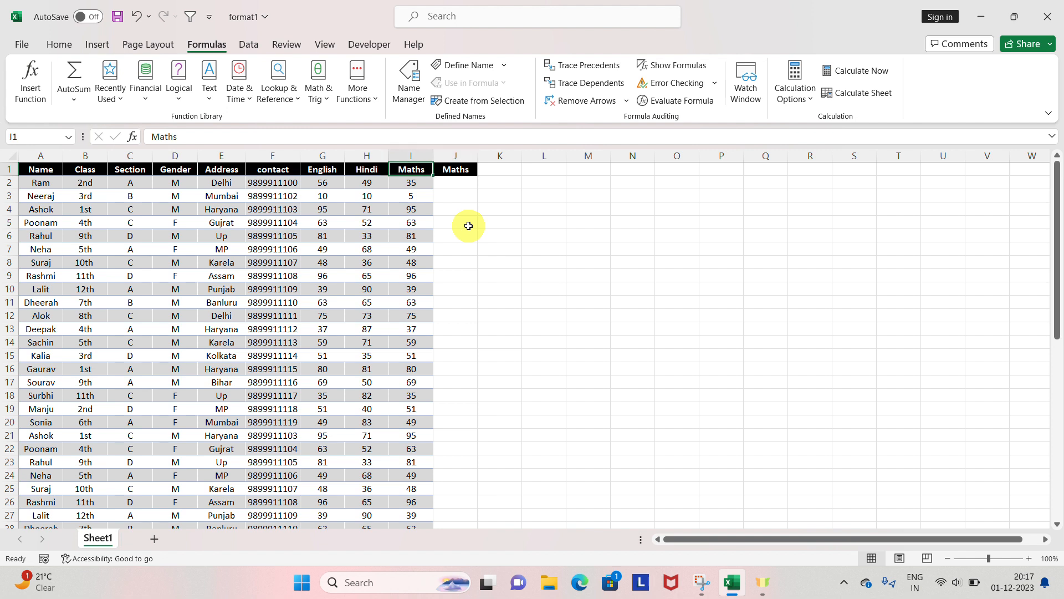
pyautogui.press('Right')
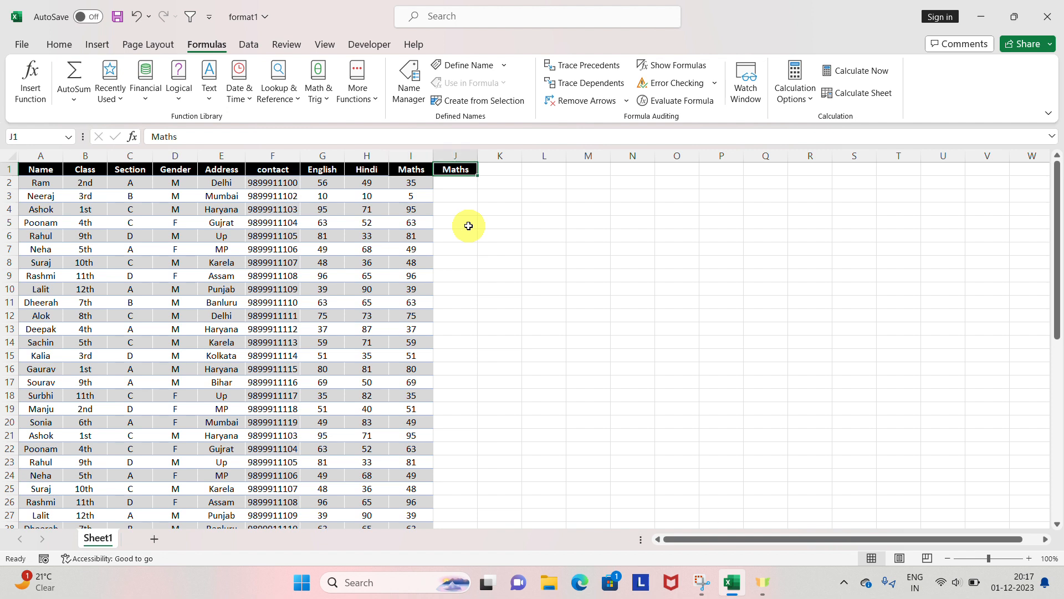
pyautogui.write('T')
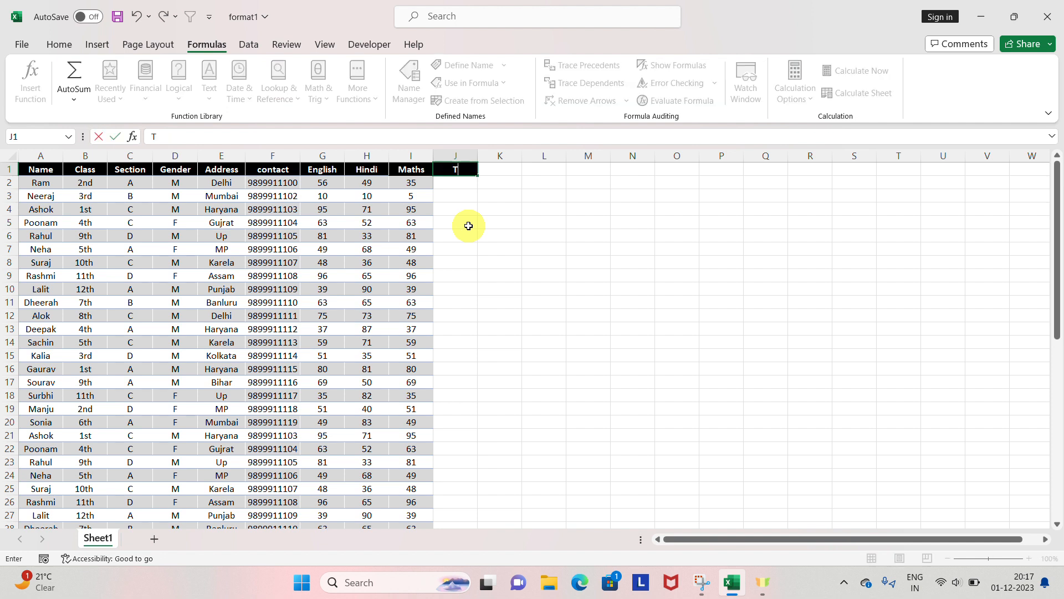
pyautogui.write('otal')
pyautogui.press('Return')
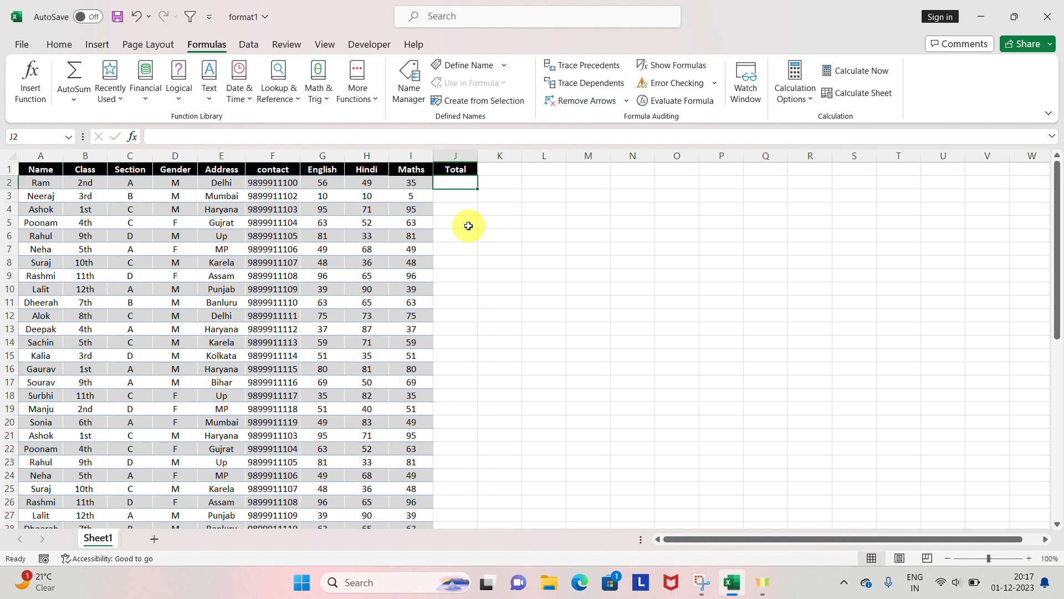
# - Enter the formula =SUM(G2:I2) in J2 to total the first student's English, Hindi and Maths marks
pyautogui.write('=')
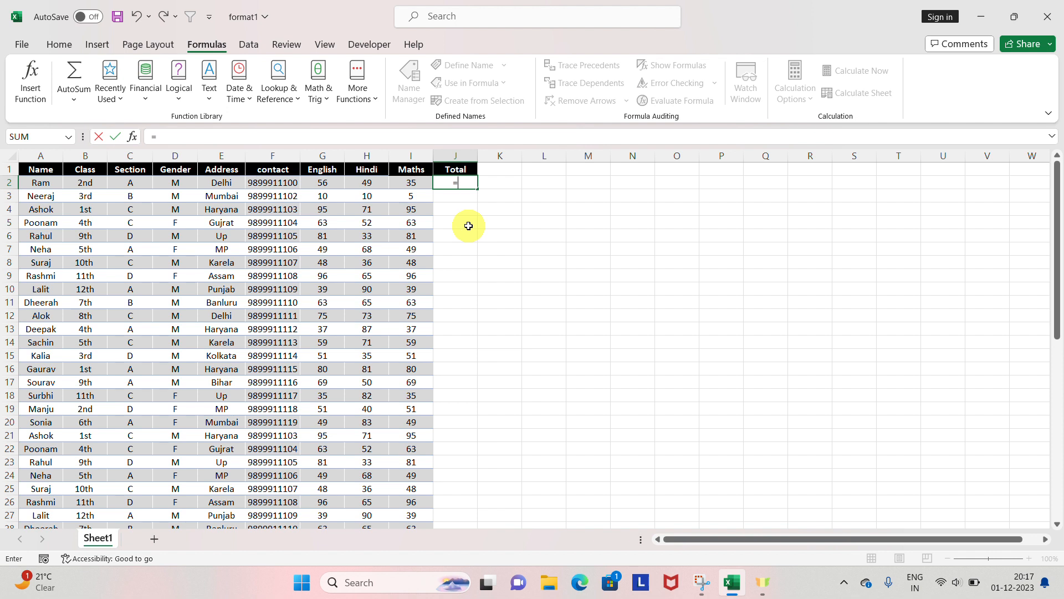
pyautogui.write('sum')
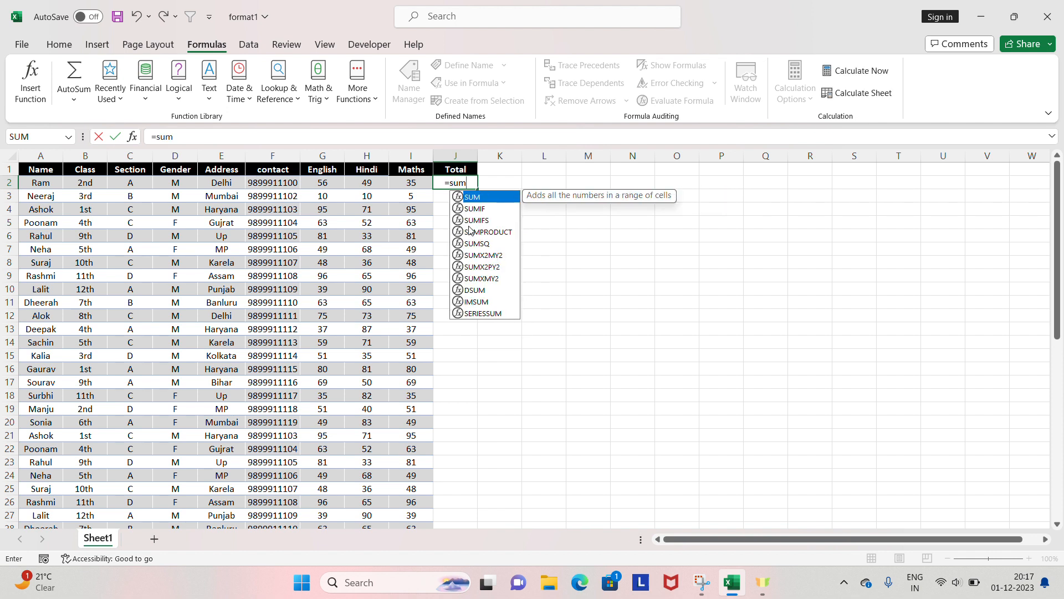
pyautogui.press('Tab')
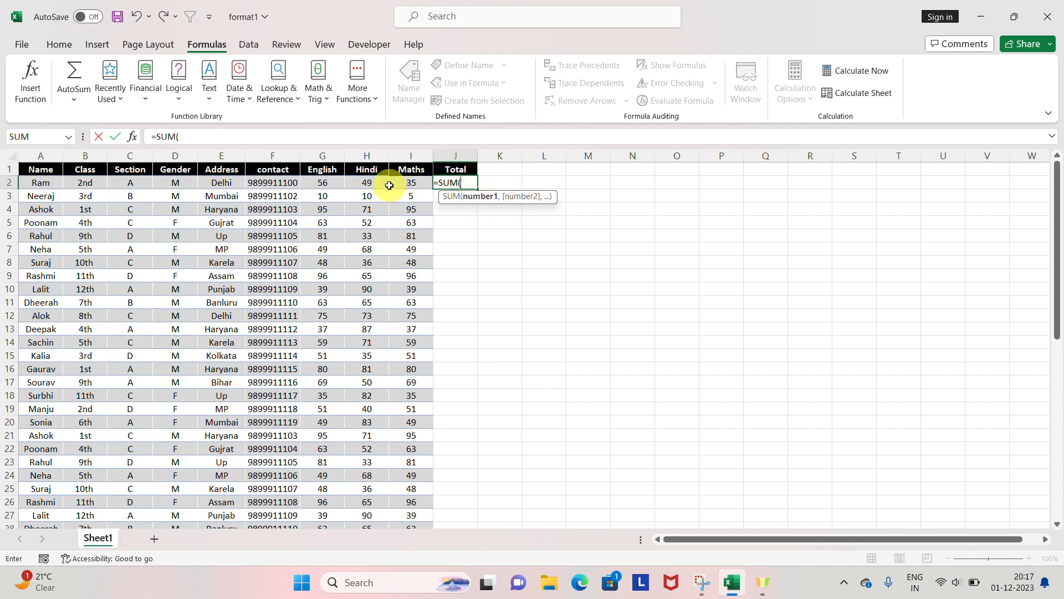
pyautogui.click(330, 182)
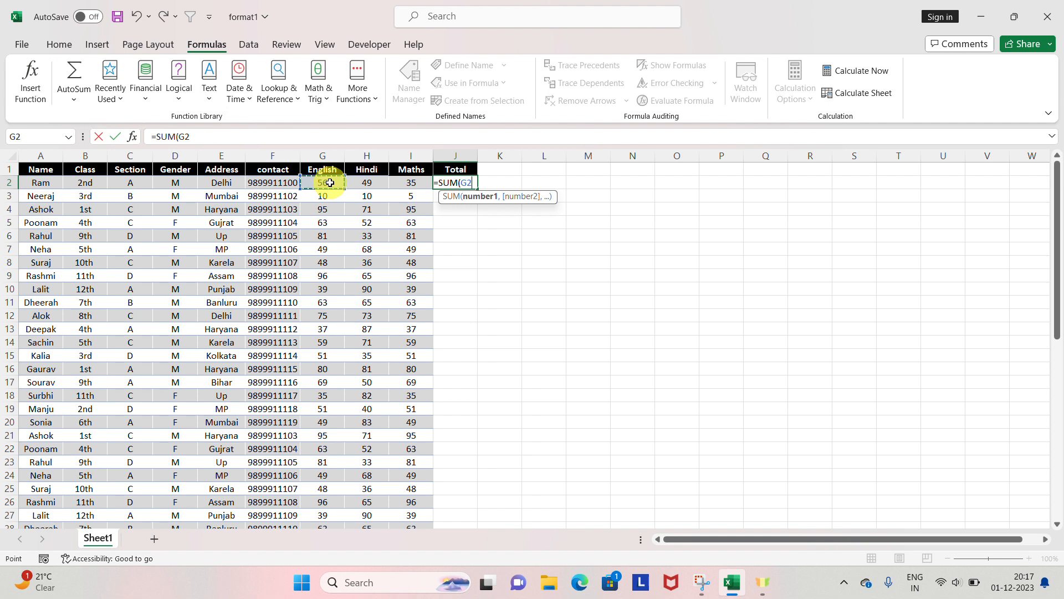
pyautogui.write('+')
pyautogui.click(329, 182)
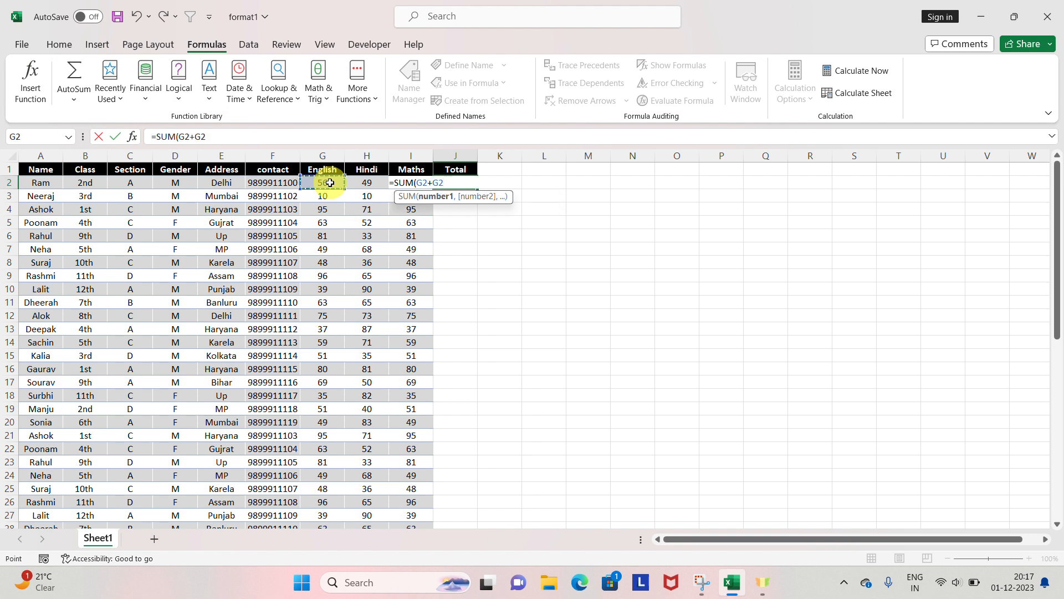
pyautogui.press('BackSpace')
pyautogui.press('BackSpace')
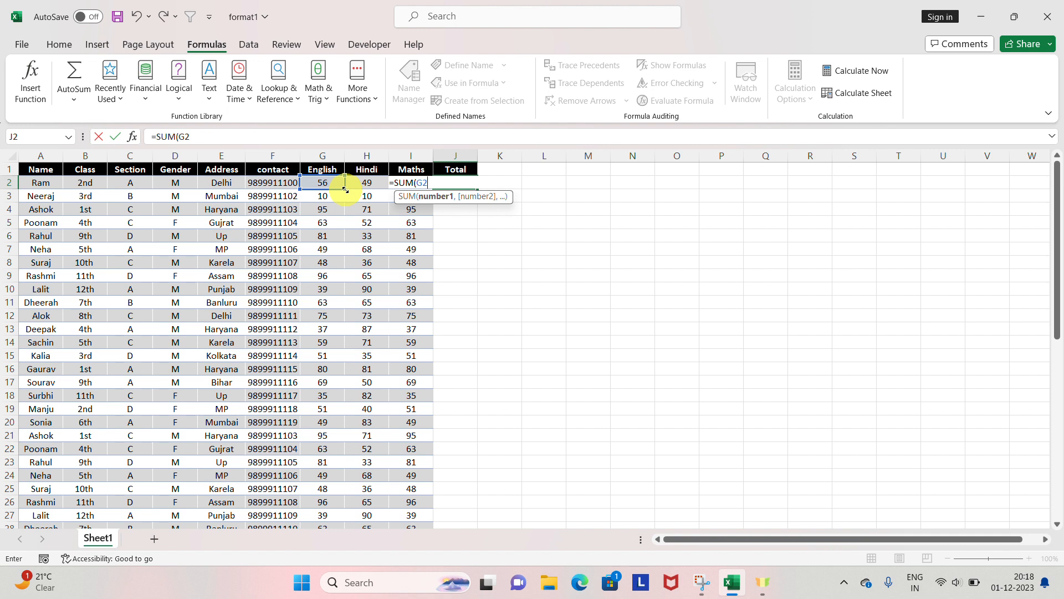
pyautogui.moveTo(345, 190); pyautogui.dragTo(418, 190)
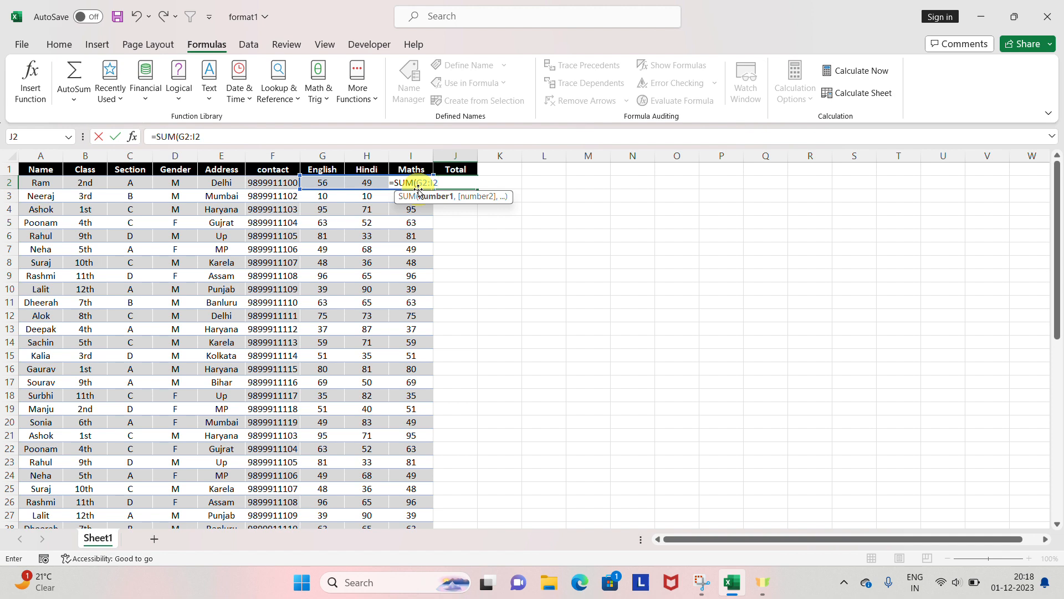
pyautogui.press('Return')
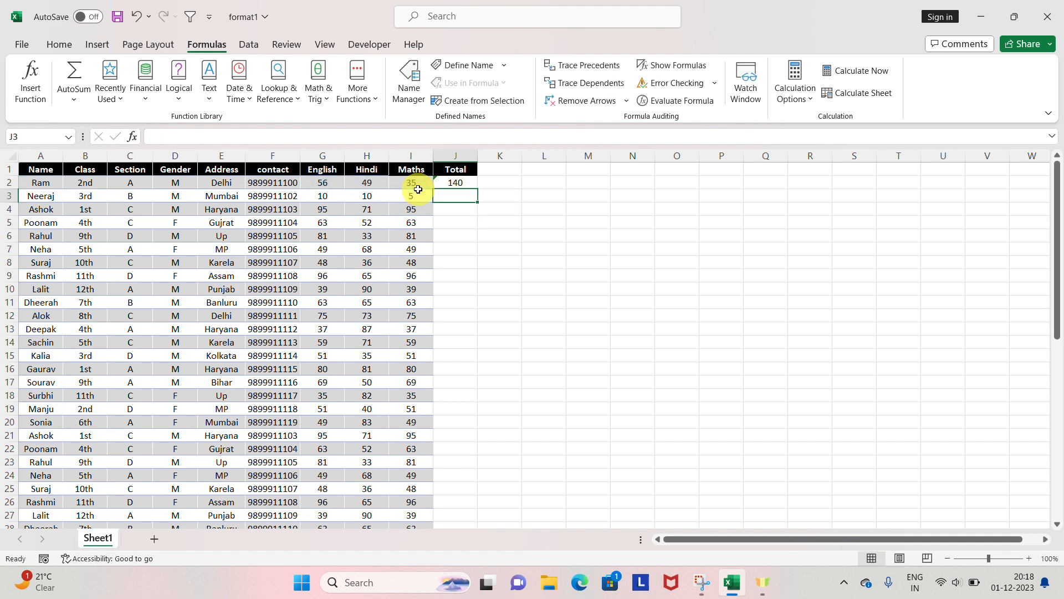
# - Fill the SUM formula from J2 down the Total column through row 53 and return to its header
pyautogui.hotkey('ctrl', 'End')
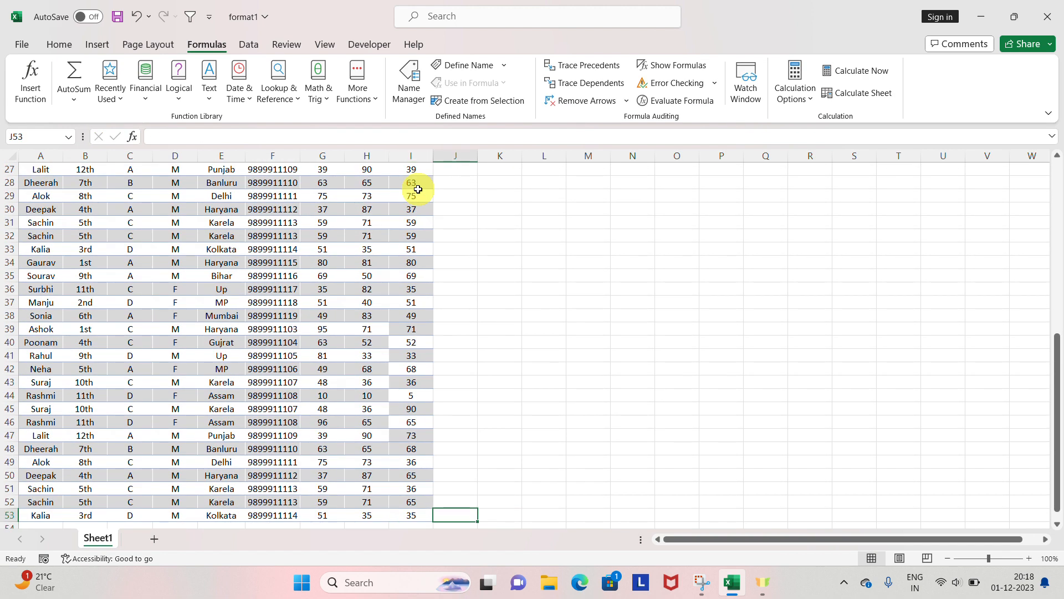
pyautogui.hotkey('ctrl', 'shift', 'Up')
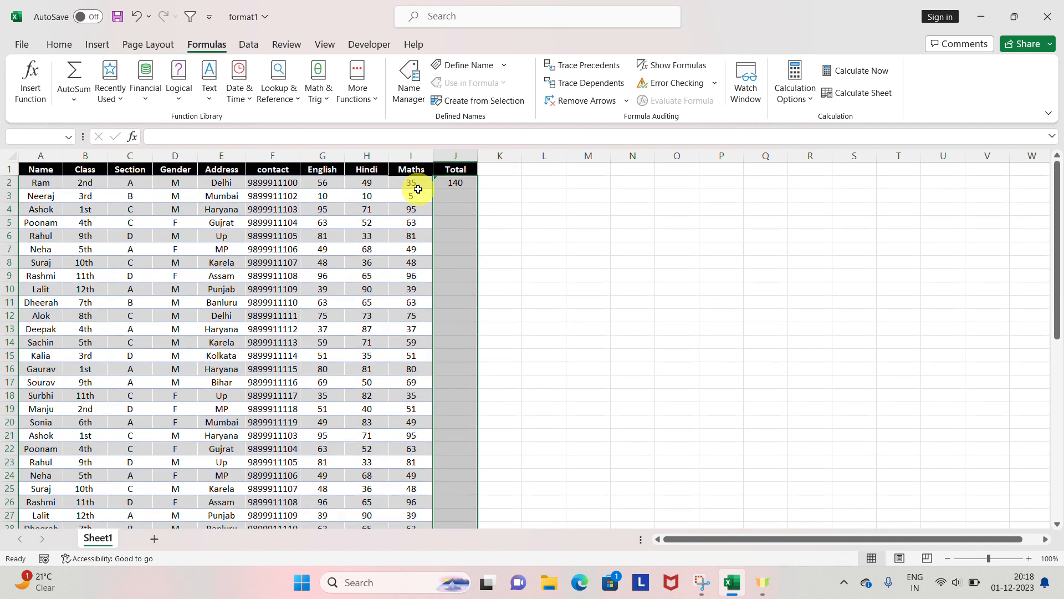
pyautogui.hotkey('ctrl', 'd')
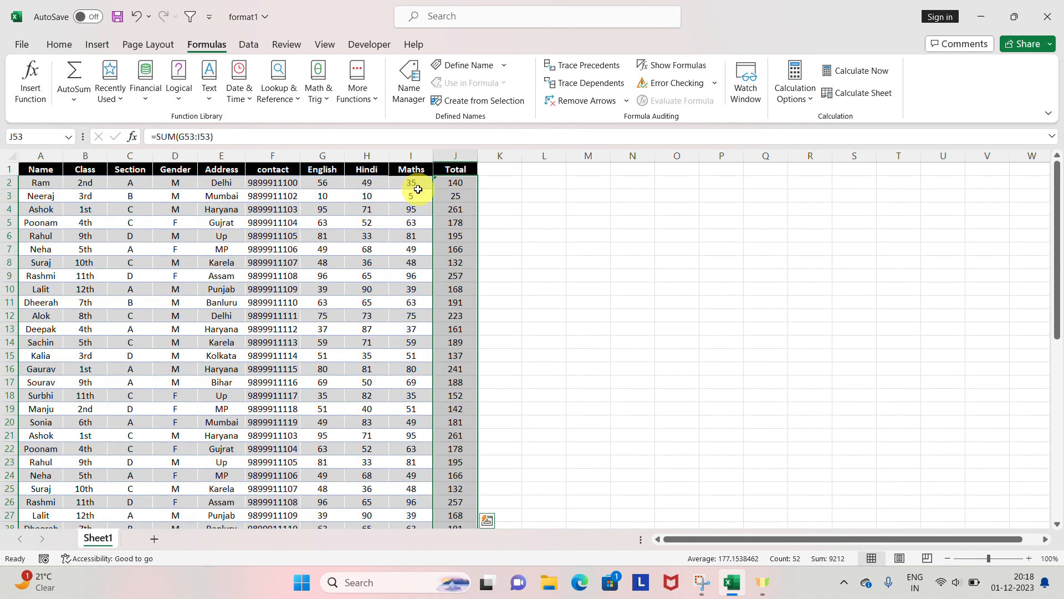
pyautogui.press('Left')
pyautogui.press('Left')
pyautogui.press('Right')
pyautogui.press('Right')
pyautogui.hotkey('ctrl', 'Up')
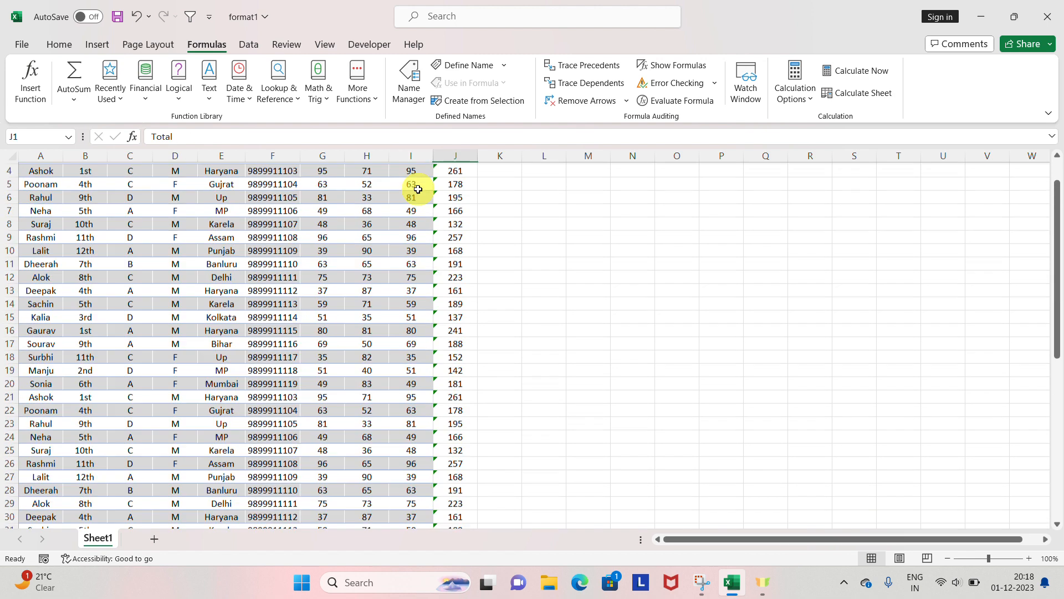
# - Copy the formatting of the Maths marks I2:I53 onto the totals in J2:J53 with Format Painter
pyautogui.press('Down')
pyautogui.press('Left')
pyautogui.press('Right')
pyautogui.press('Left')
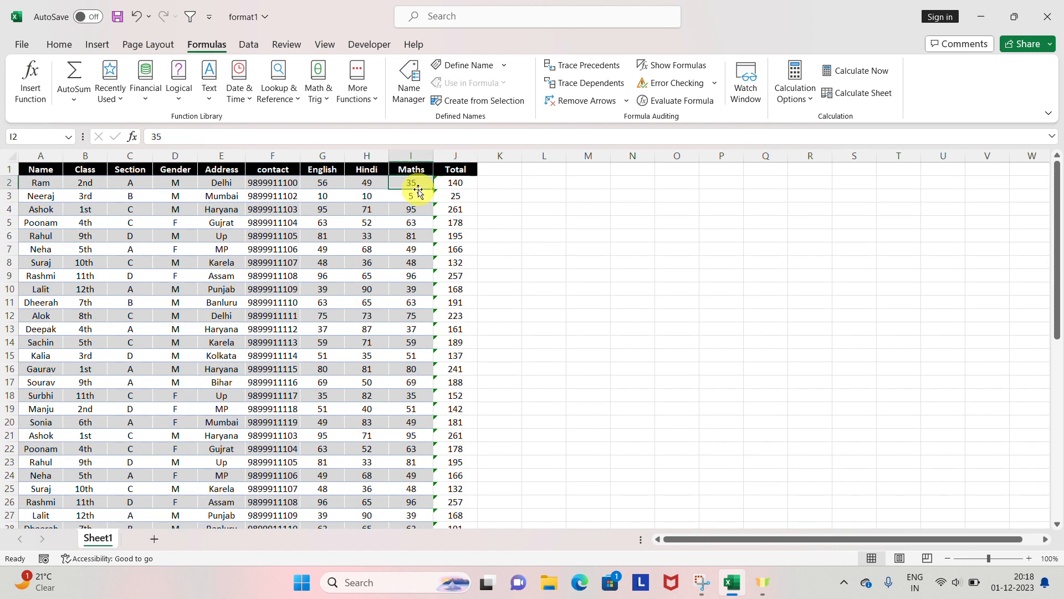
pyautogui.hotkey('ctrl', 'shift', 'Down')
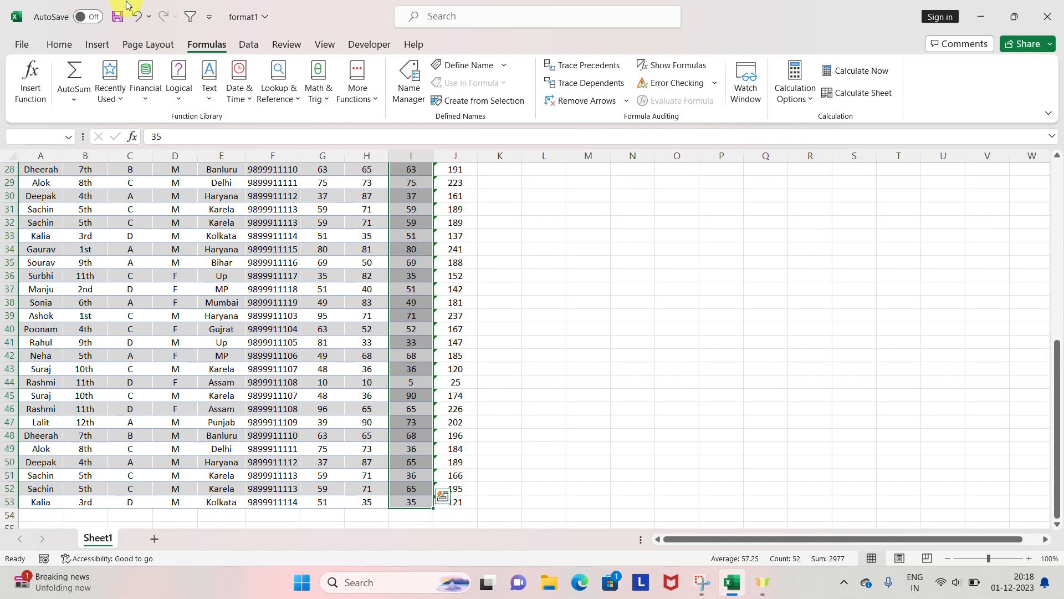
pyautogui.click(58, 44)
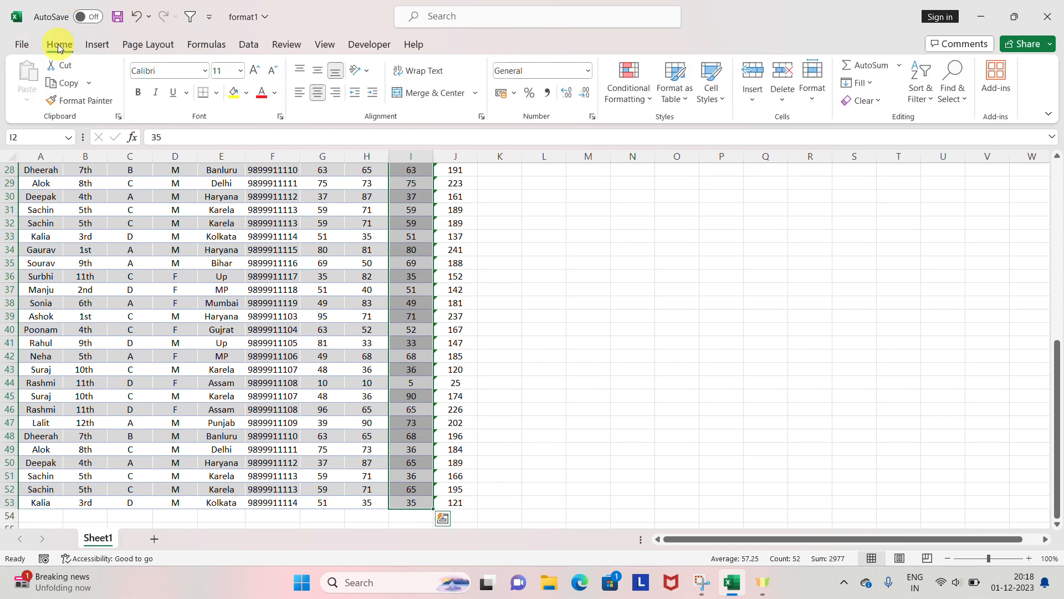
pyautogui.click(80, 102)
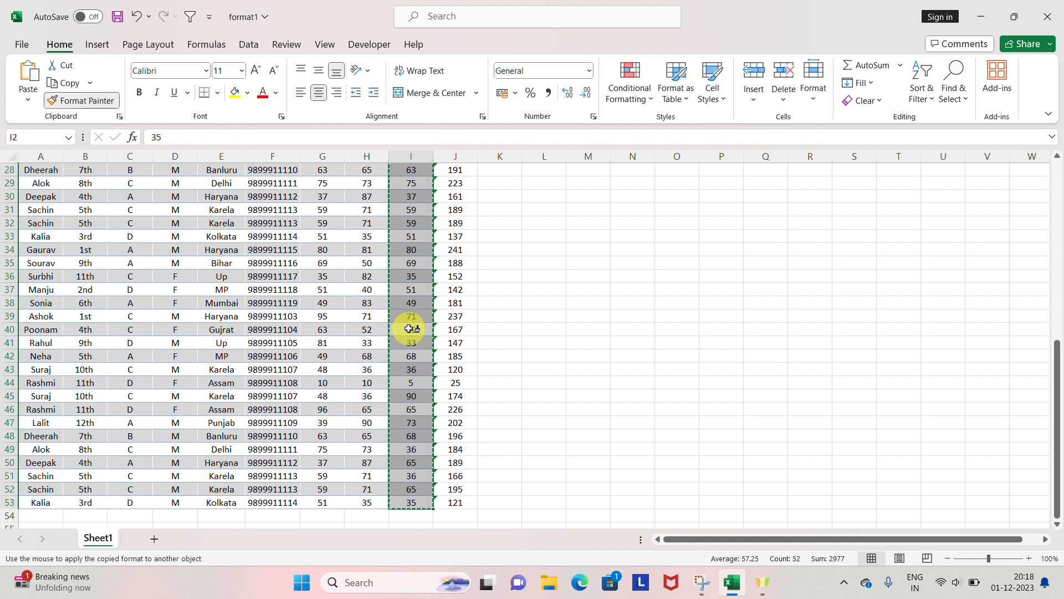
pyautogui.click(468, 504)
pyautogui.moveTo(468, 506)
pyautogui.mouseDown()
pyautogui.moveTo(457, 171)
pyautogui.moveTo(465, 61)
pyautogui.moveTo(454, 187)
pyautogui.mouseUp()
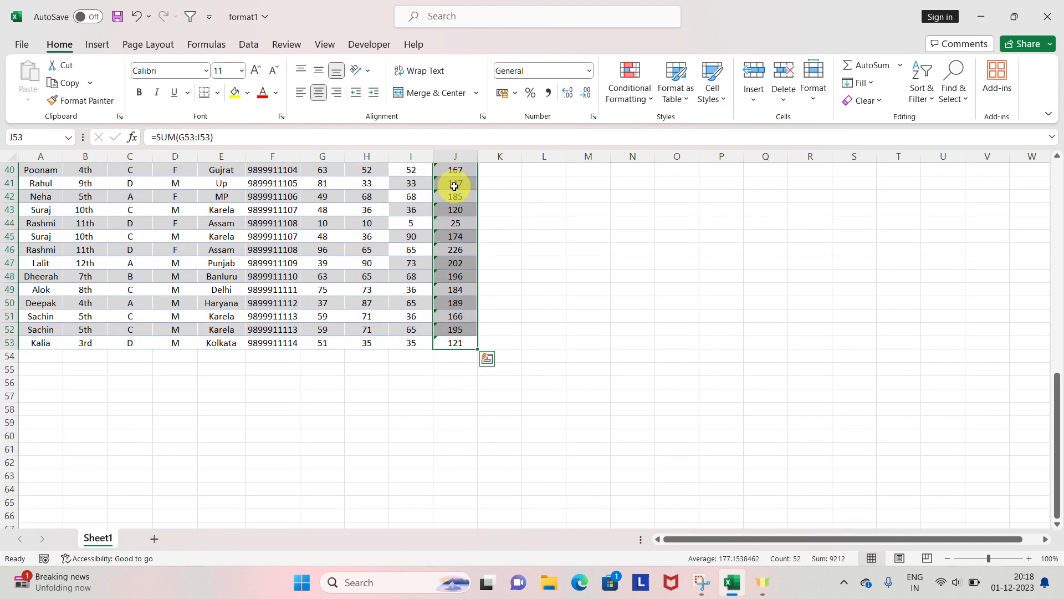
# - Examine the formatted Total column from its header down to the first empty cell below the data, J54
pyautogui.hotkey('ctrl', 'Up')
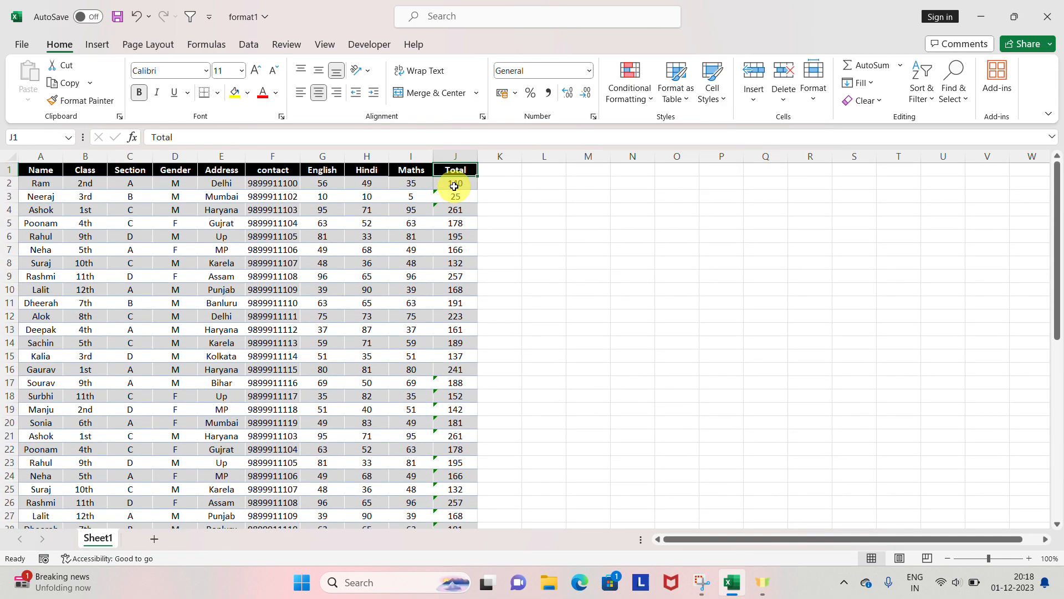
pyautogui.press('Down')
pyautogui.press('Down')
pyautogui.press('Down')
pyautogui.press('Down')
pyautogui.press('Down')
pyautogui.press('Down')
pyautogui.press('Down')
pyautogui.press('Down')
pyautogui.press('Down')
pyautogui.press('Down')
pyautogui.press('Down')
pyautogui.press('Down')
pyautogui.press('Down')
pyautogui.press('Down')
pyautogui.press('Down')
pyautogui.press('Down')
pyautogui.press('Down')
pyautogui.press('Down')
pyautogui.press('Down')
pyautogui.press('Down')
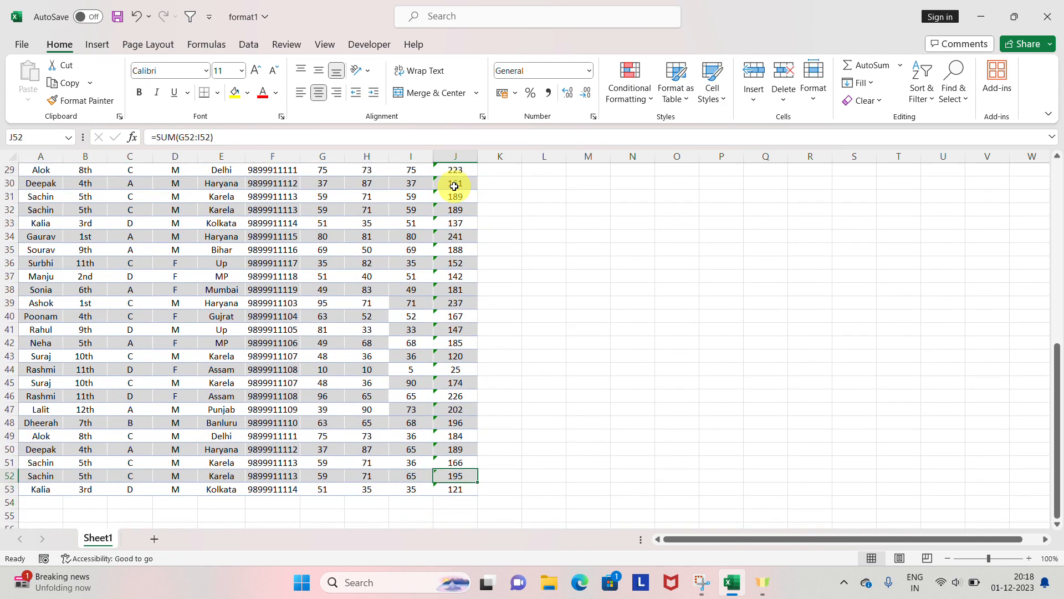
pyautogui.hotkey('ctrl', 'Up')
pyautogui.press('Down')
pyautogui.press('Down')
pyautogui.press('Down')
pyautogui.press('Down')
pyautogui.press('Down')
pyautogui.press('Down')
pyautogui.press('Down')
pyautogui.press('Down')
pyautogui.press('Down')
pyautogui.press('Down')
pyautogui.press('Down')
pyautogui.press('Down')
pyautogui.press('Down')
pyautogui.press('Down')
pyautogui.press('Down')
pyautogui.press('Down')
pyautogui.press('Down')
pyautogui.press('Down')
pyautogui.press('Down')
pyautogui.press('Down')
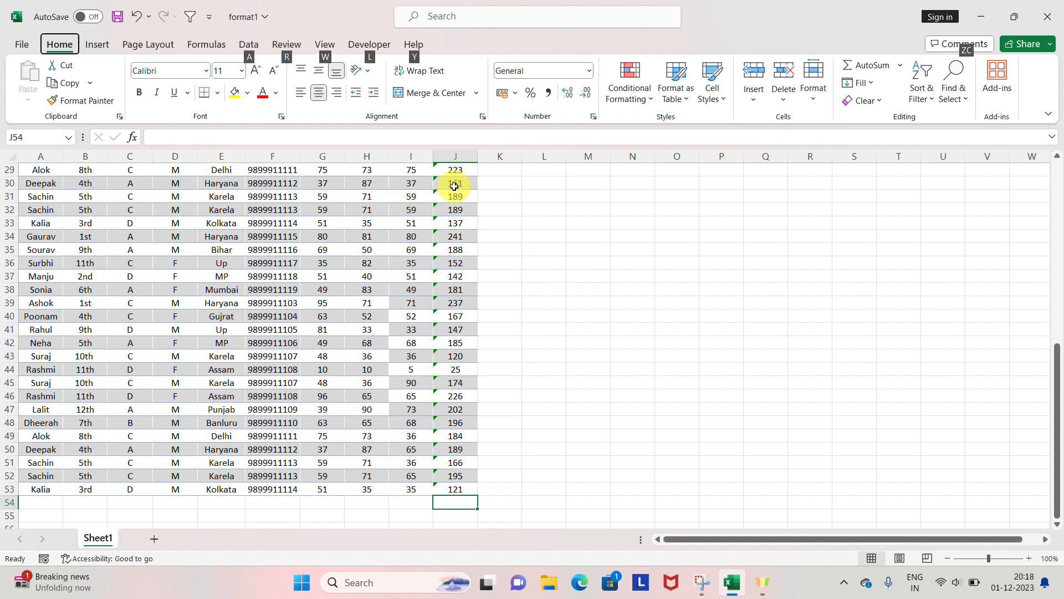
pyautogui.hotkey('alt', '=')
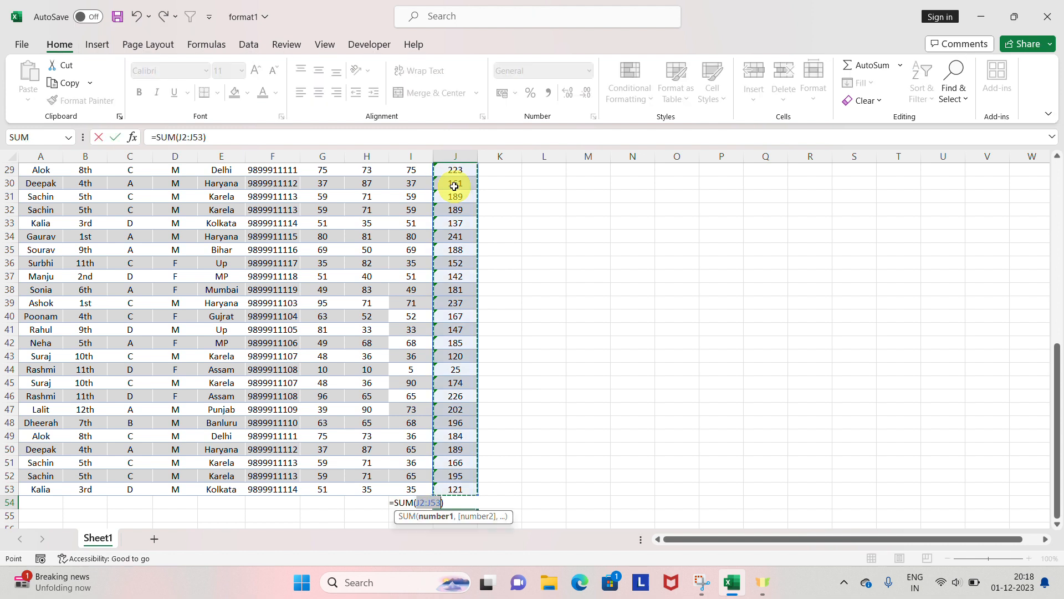
pyautogui.press('Escape')
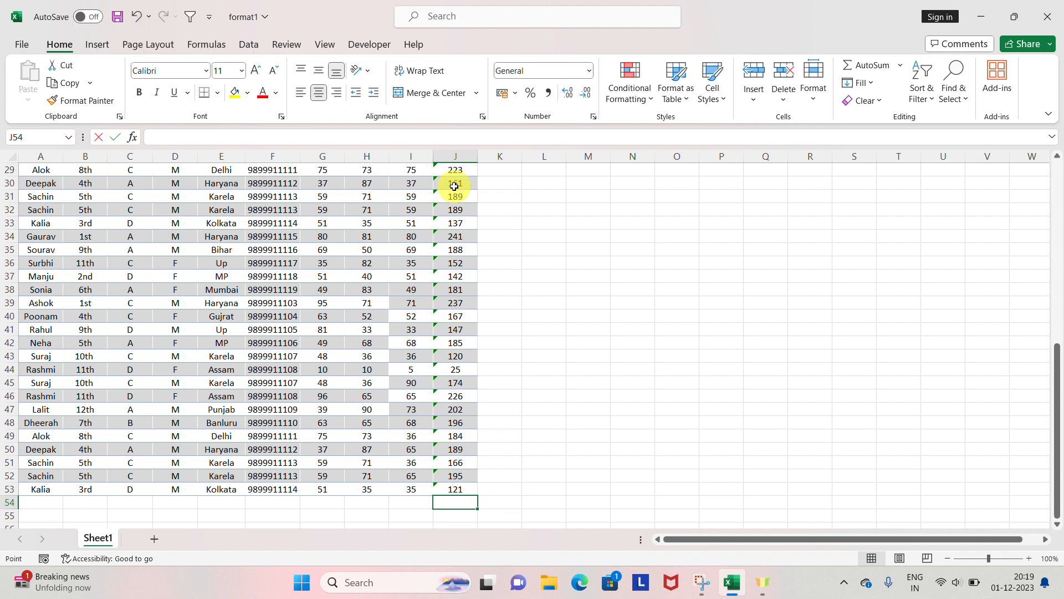
pyautogui.hotkey('alt', '=')
pyautogui.hotkey('alt', '=')
# - Enter the formula =SUM(J2:J53) in J54 to calculate the grand total of all students' marks
pyautogui.write('=su')
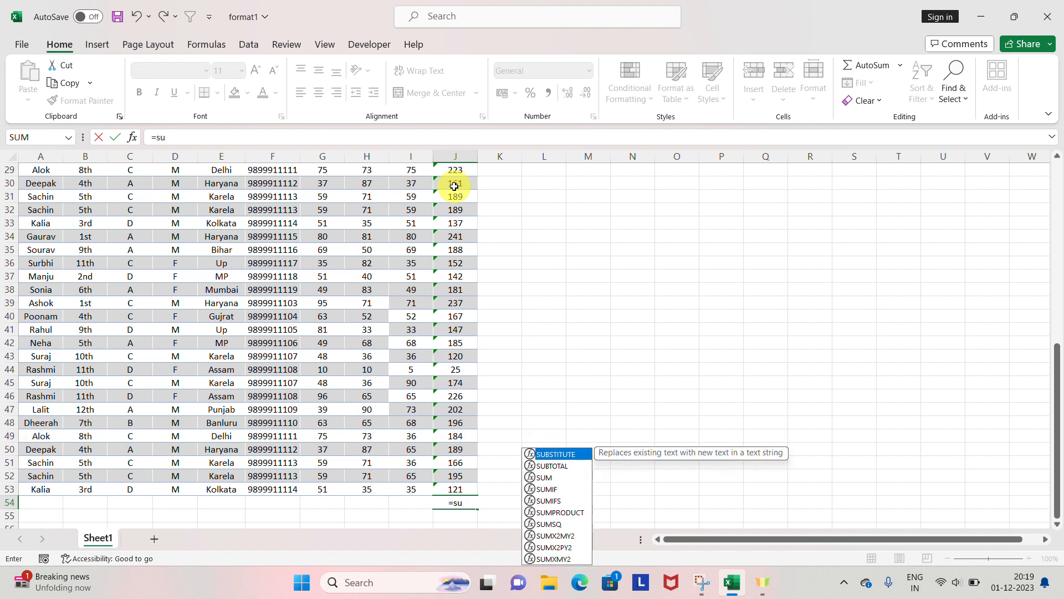
pyautogui.write('m(')
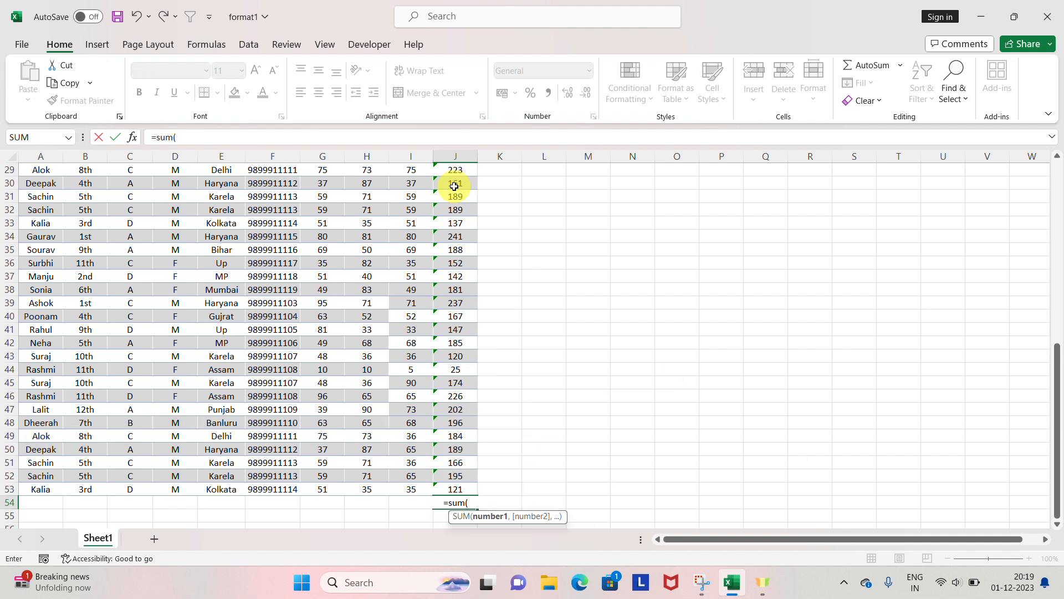
pyautogui.press('Up')
pyautogui.hotkey('shift', 'Up')
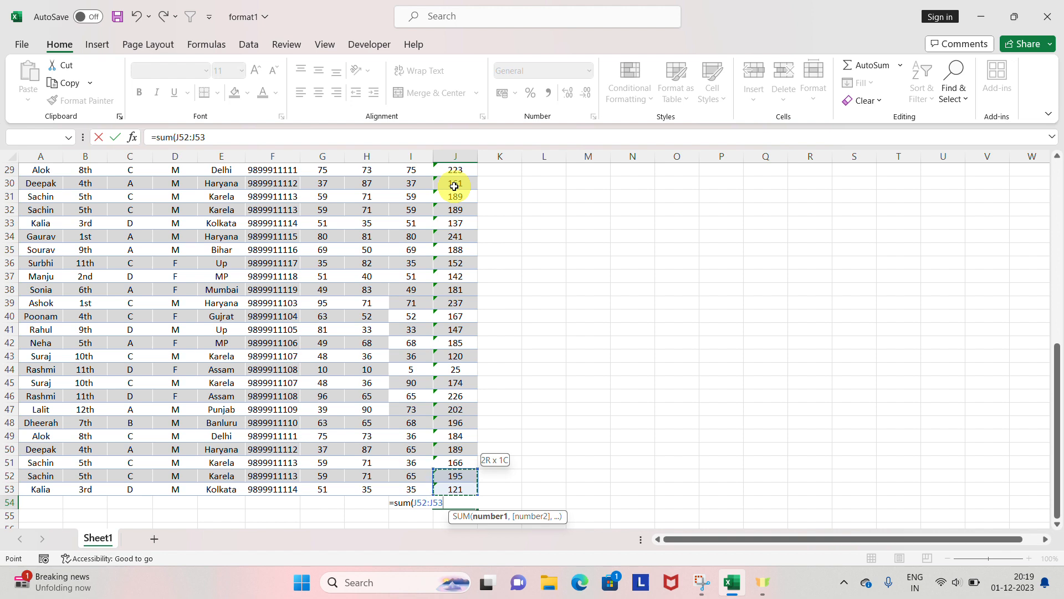
pyautogui.hotkey('shift', 'Up')
pyautogui.hotkey('shift', 'Up')
pyautogui.hotkey('shift', 'Up')
pyautogui.hotkey('shift', 'Up')
pyautogui.hotkey('shift', 'Up')
pyautogui.hotkey('shift', 'Up')
pyautogui.hotkey('shift', 'Up')
pyautogui.hotkey('shift', 'Up')
pyautogui.hotkey('shift', 'Up')
pyautogui.hotkey('shift', 'Up')
pyautogui.hotkey('shift', 'Up')
pyautogui.hotkey('shift', 'Up')
pyautogui.hotkey('shift', 'Up')
pyautogui.hotkey('shift', 'Up')
pyautogui.hotkey('shift', 'Up')
pyautogui.hotkey('shift', 'Up')
pyautogui.hotkey('shift', 'Up')
pyautogui.hotkey('shift', 'Up')
pyautogui.hotkey('shift', 'Up')
pyautogui.hotkey('shift', 'Up')
pyautogui.hotkey('shift', 'Up')
pyautogui.hotkey('shift', 'Up')
pyautogui.hotkey('shift', 'Up')
pyautogui.hotkey('shift', 'Up')
pyautogui.hotkey('shift', 'Up')
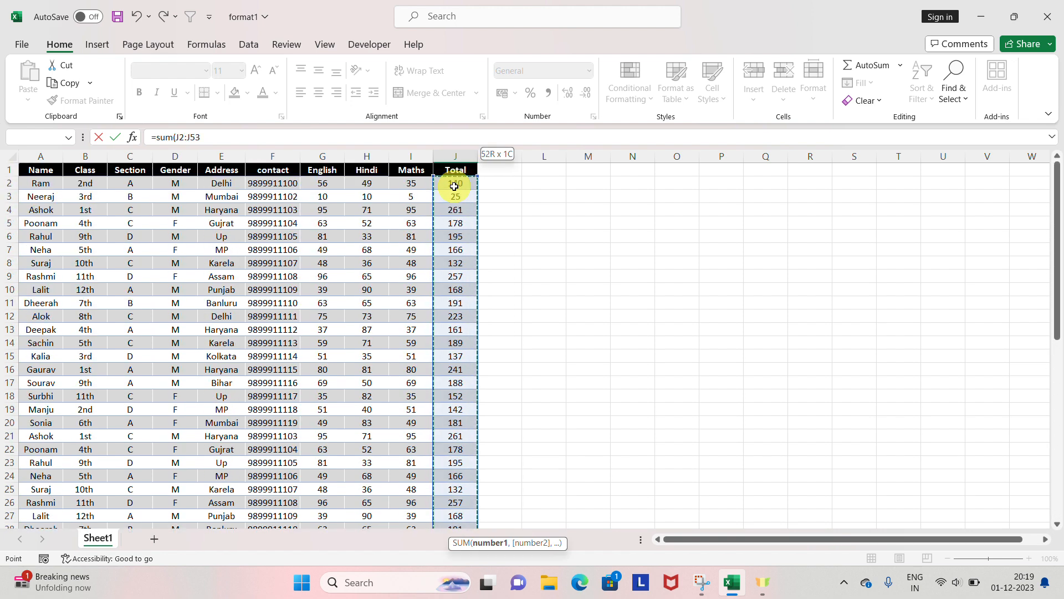
pyautogui.press('Return')
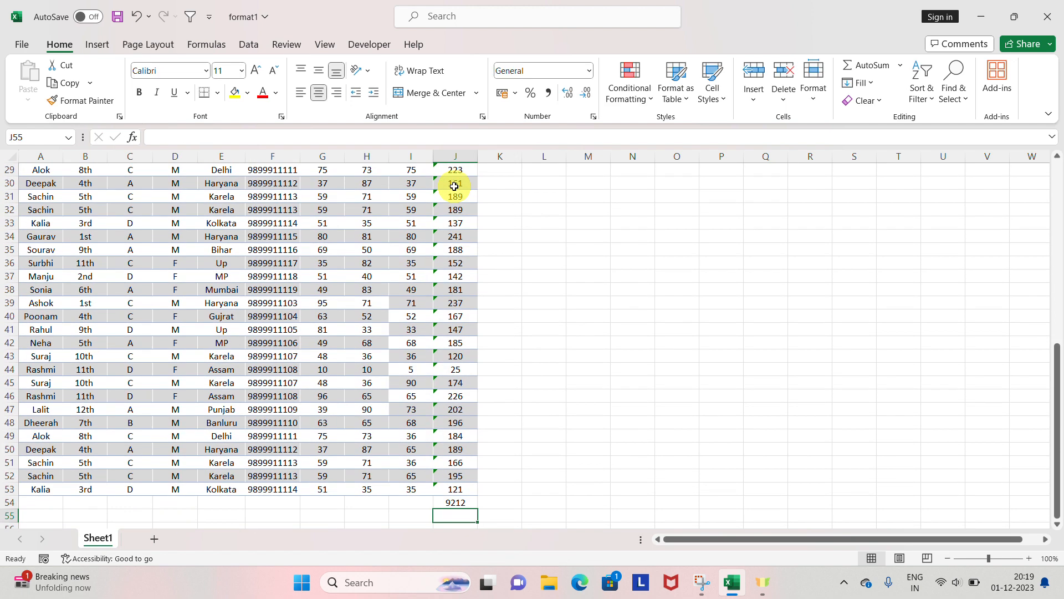
pyautogui.press('Up')
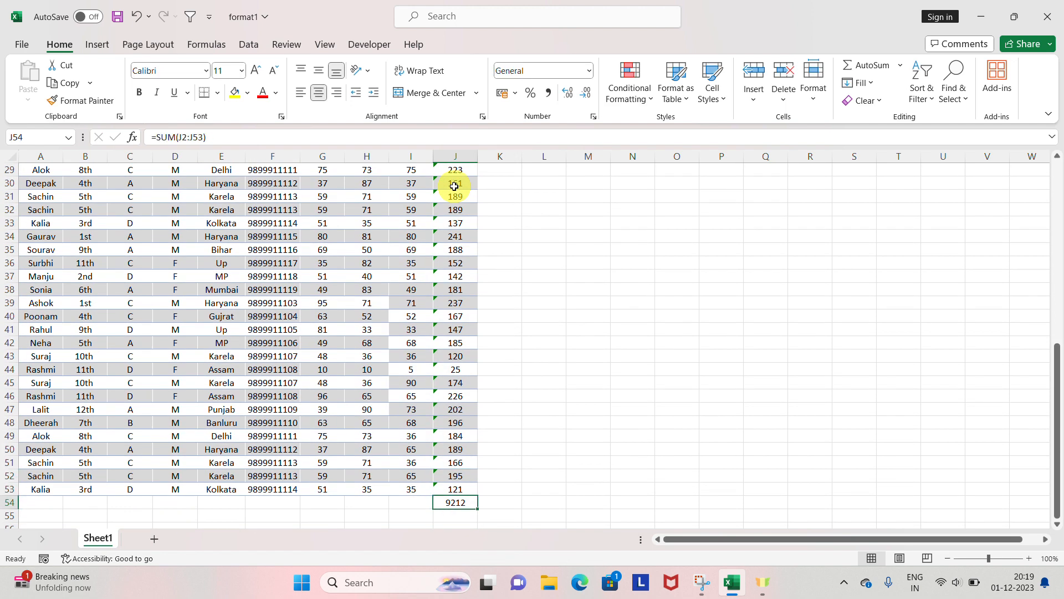
pyautogui.press('Down')
pyautogui.press('Left')
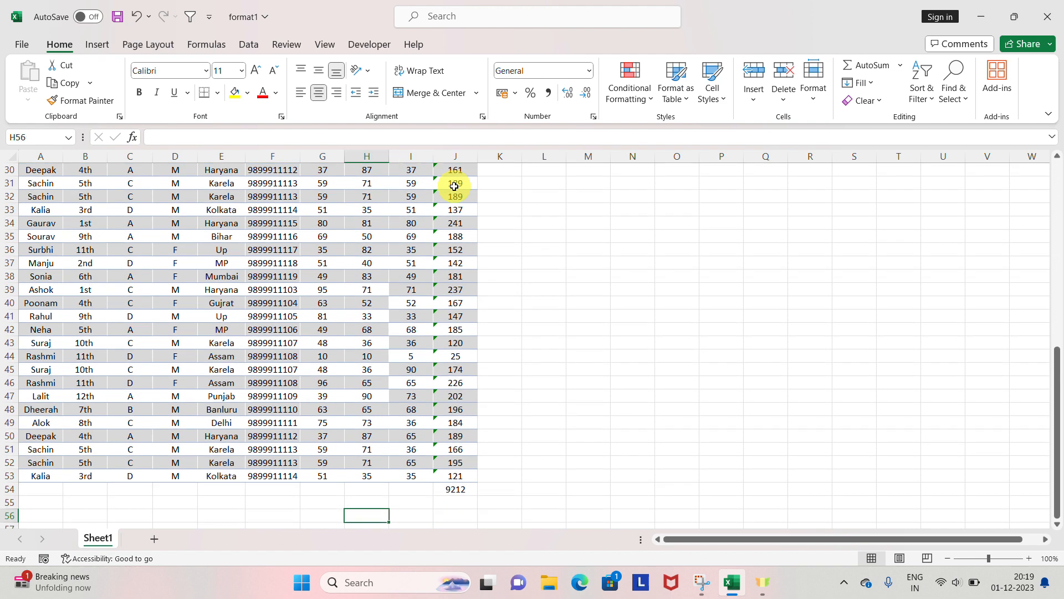
pyautogui.press('Up')
pyautogui.press('Right')
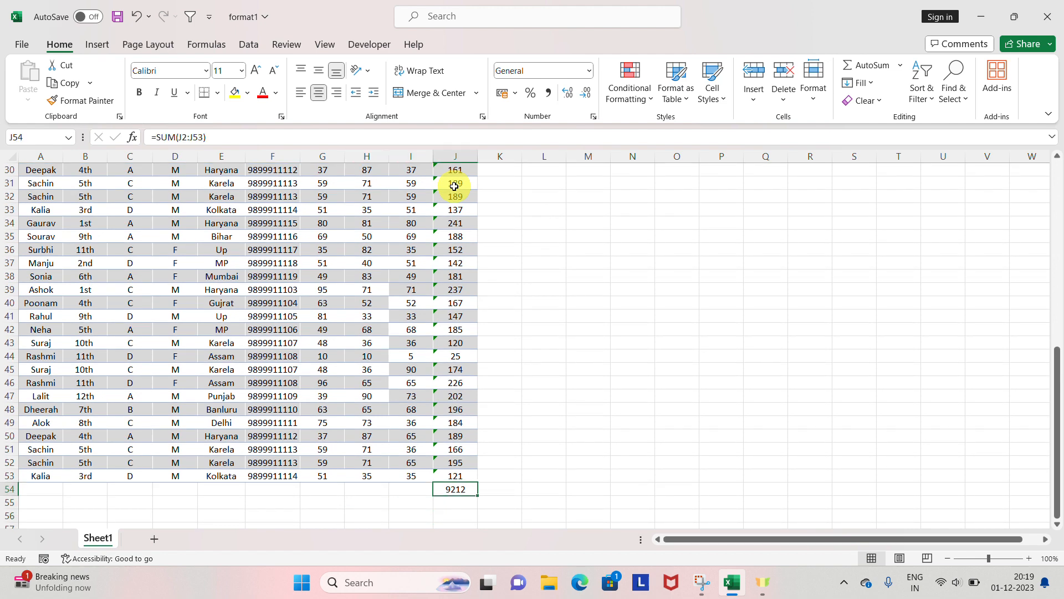
pyautogui.press('Up')
pyautogui.press('Down')
pyautogui.press('Up')
pyautogui.press('Up')
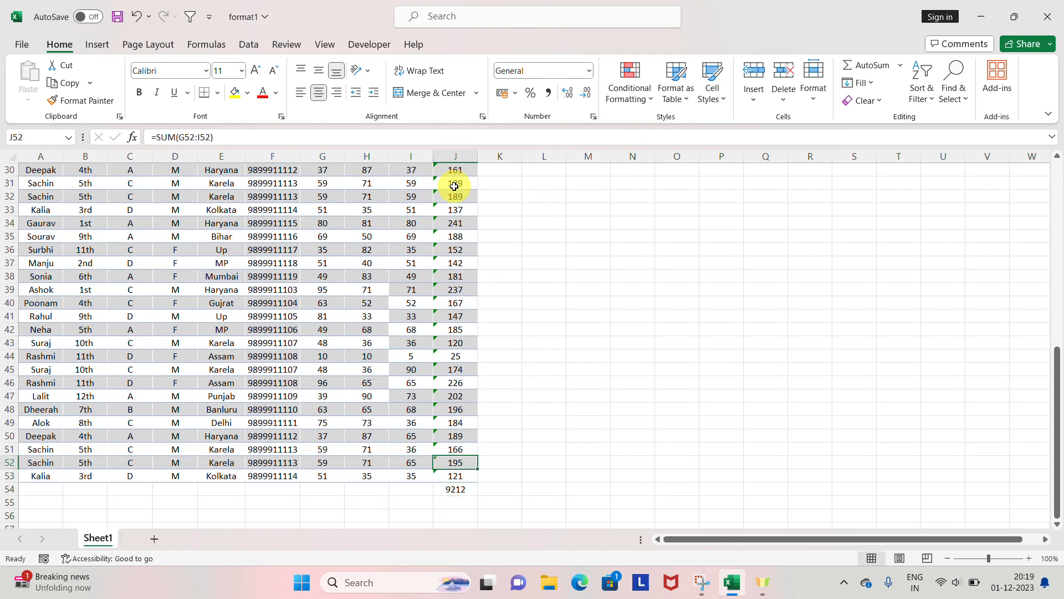
# - Turn on filtering for the header row from Name to Total, A1:J1
pyautogui.hotkey('ctrl', 'Up')
pyautogui.press('Left')
pyautogui.hotkey('ctrl', 'Left')
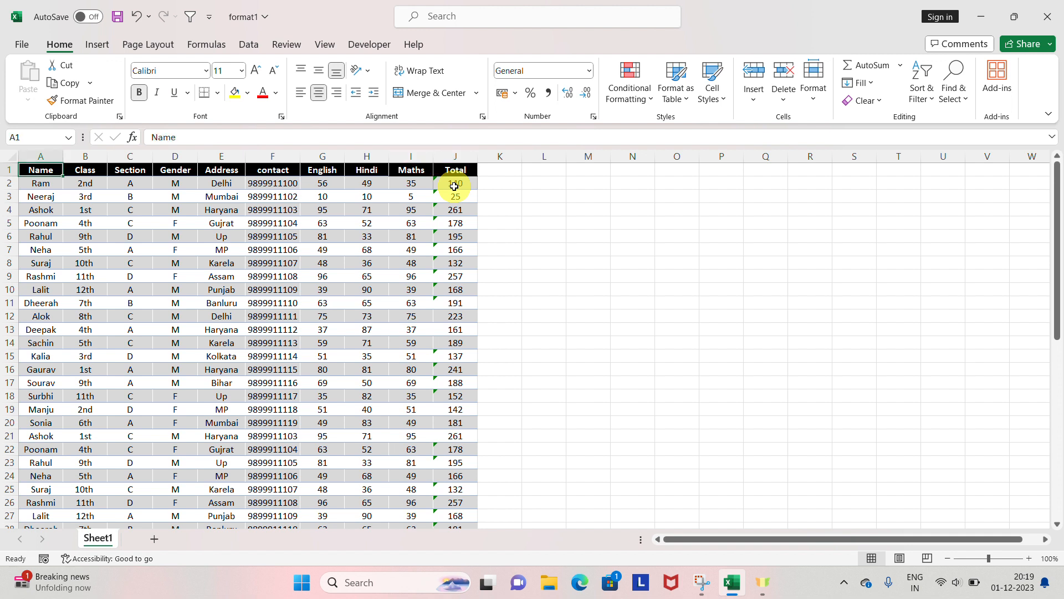
pyautogui.hotkey('ctrl', 'shift', 'Right')
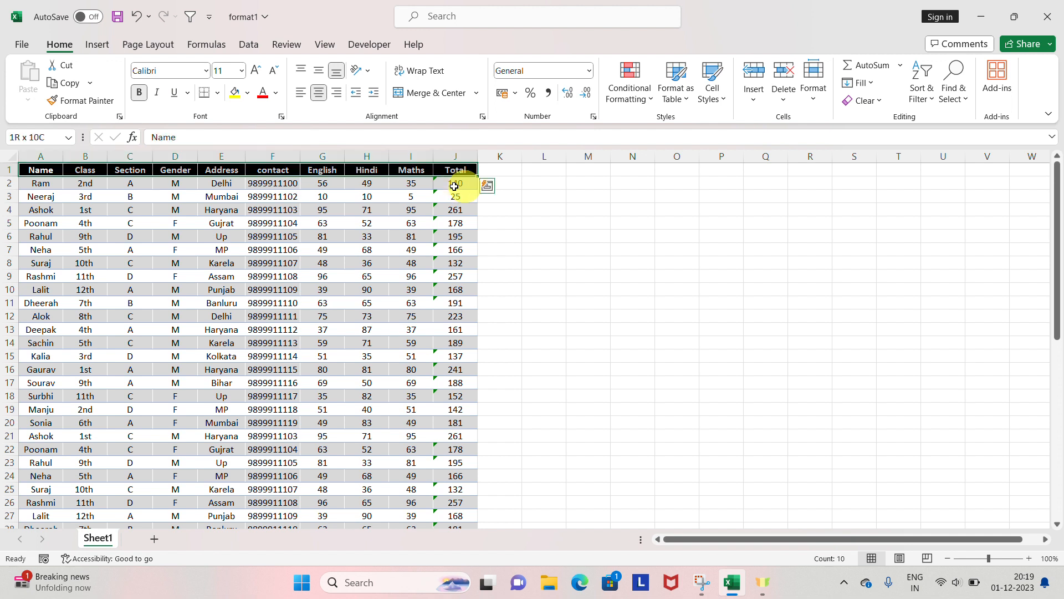
pyautogui.click(929, 100)
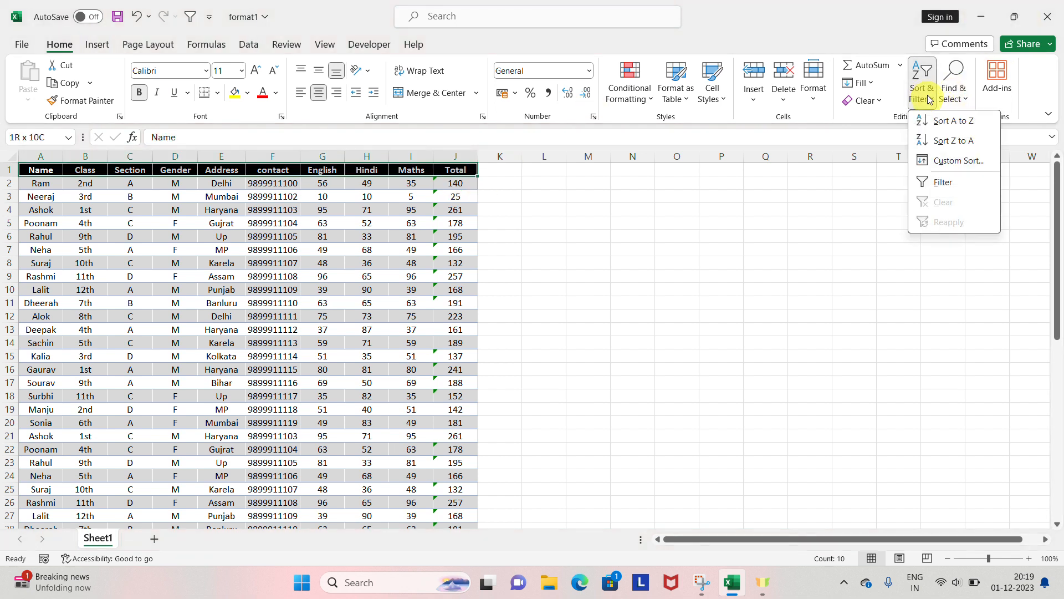
pyautogui.click(943, 184)
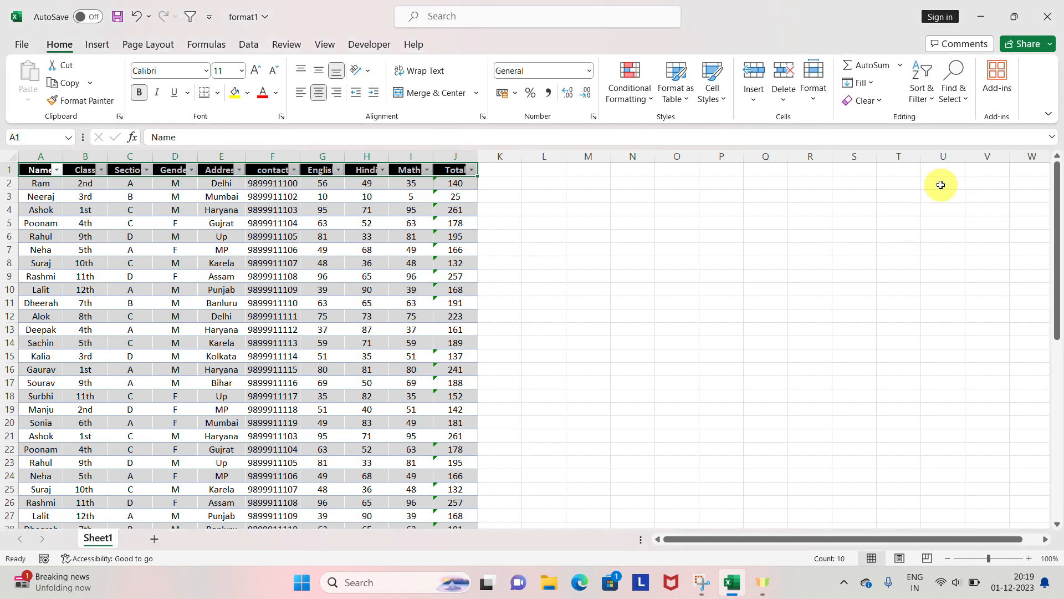
# - Try to filter the Address column to show only the Delhi rows
pyautogui.click(239, 170)
pyautogui.click(237, 173)
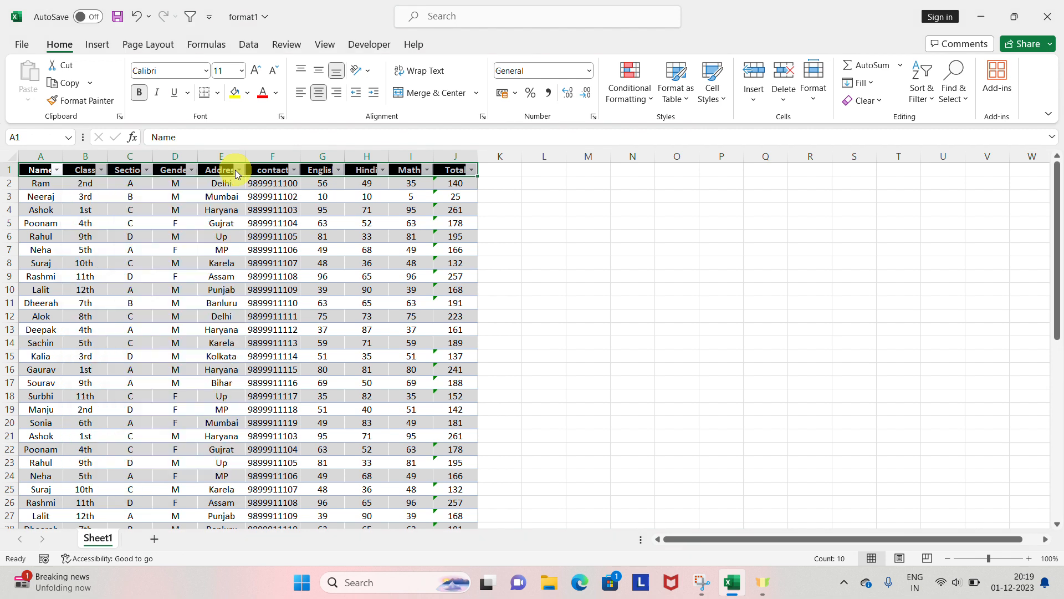
pyautogui.click(236, 174)
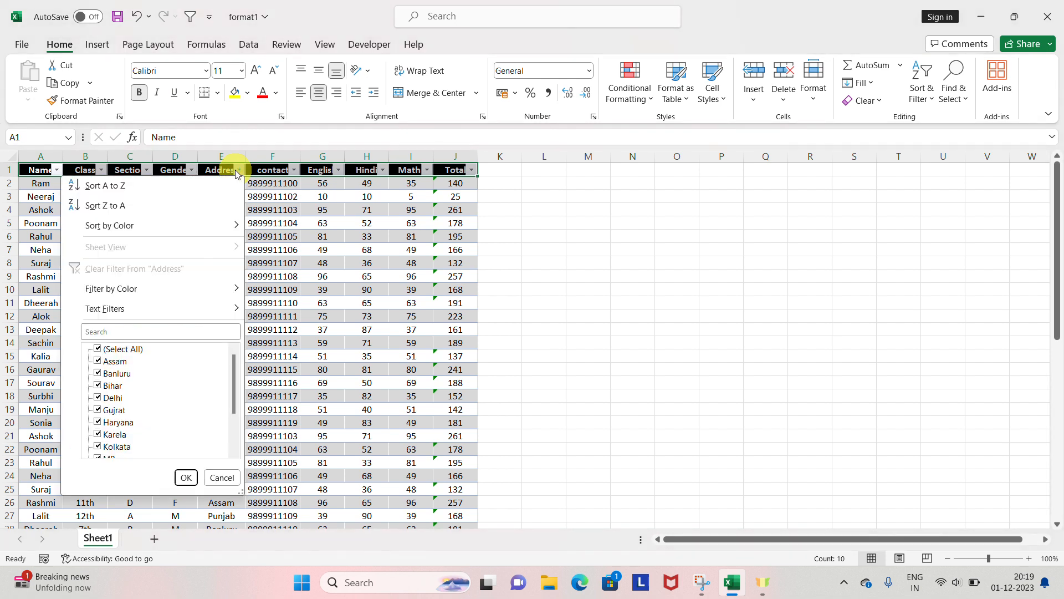
pyautogui.press('Return')
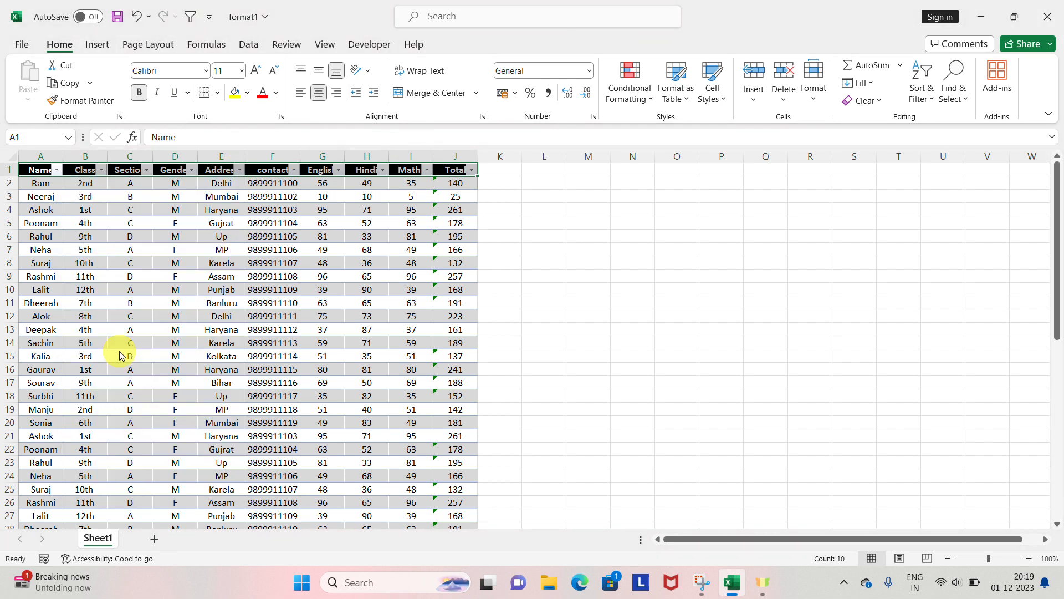
pyautogui.click(242, 171)
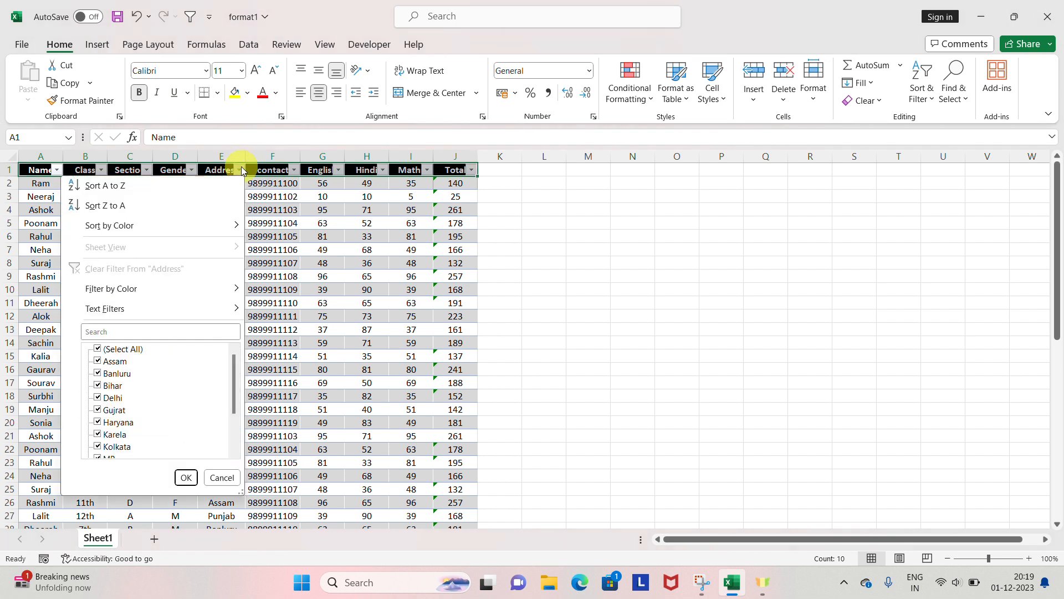
pyautogui.click(111, 356)
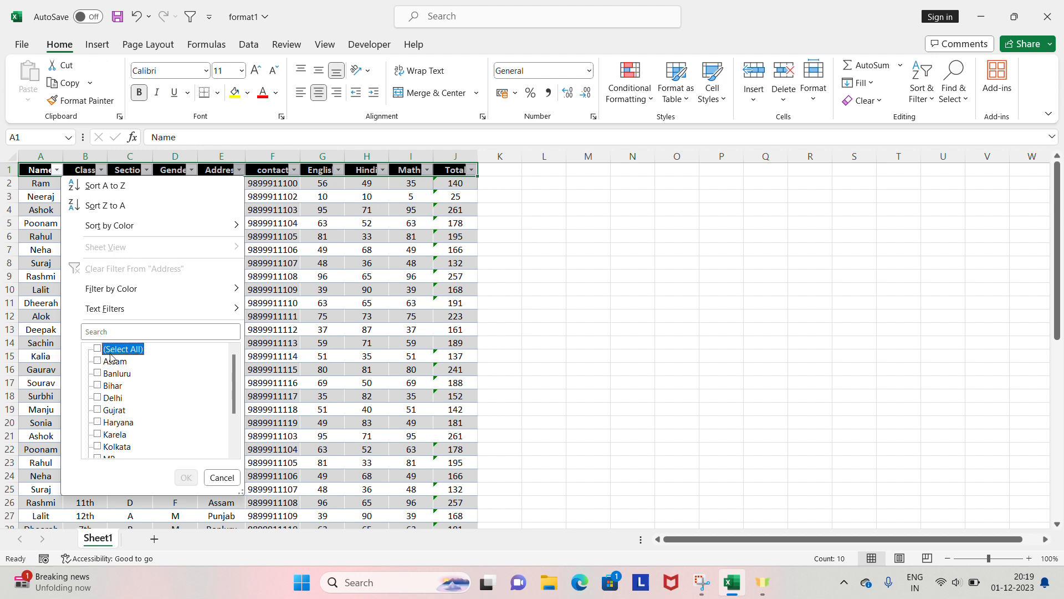
pyautogui.click(110, 397)
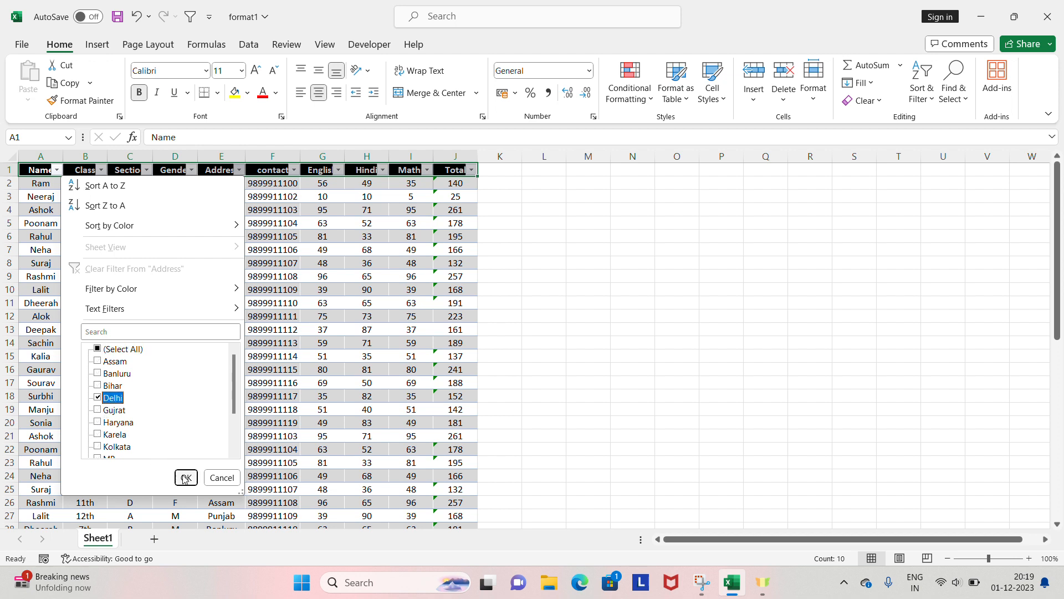
pyautogui.click(186, 478)
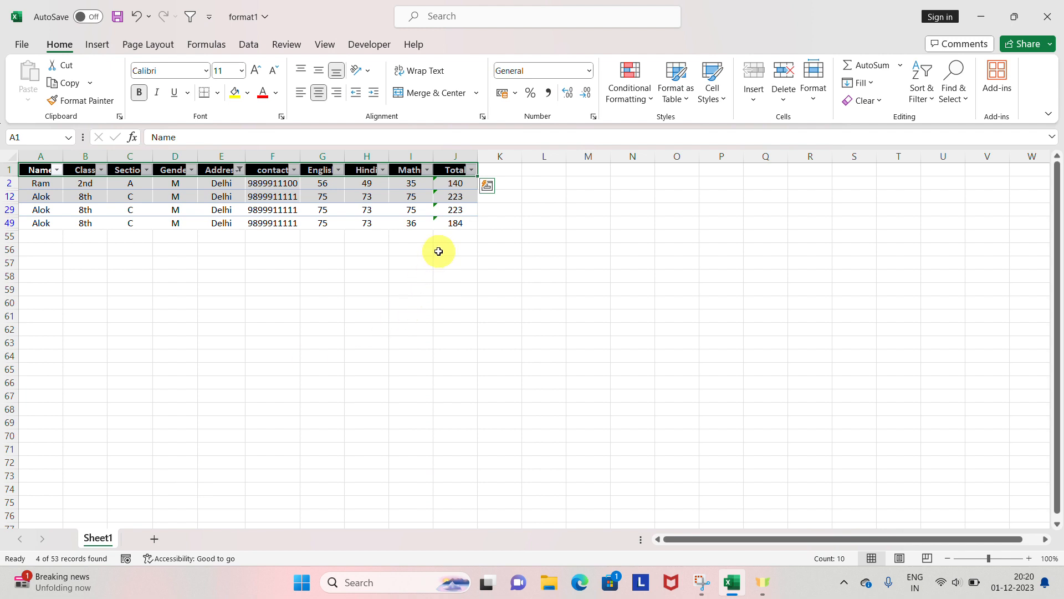
pyautogui.hotkey('ctrl', 'z')
# - Insert a blank row at row 54, between the last student's record and the grand total
pyautogui.click(458, 381)
pyautogui.hotkey('ctrl', 'Down')
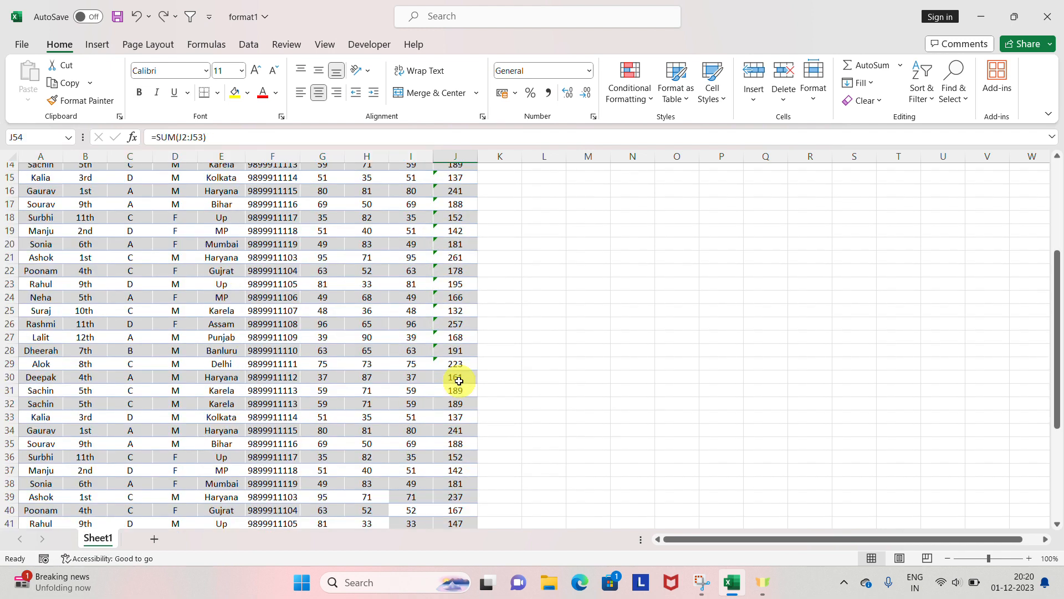
pyautogui.hotkey('shift', 'space')
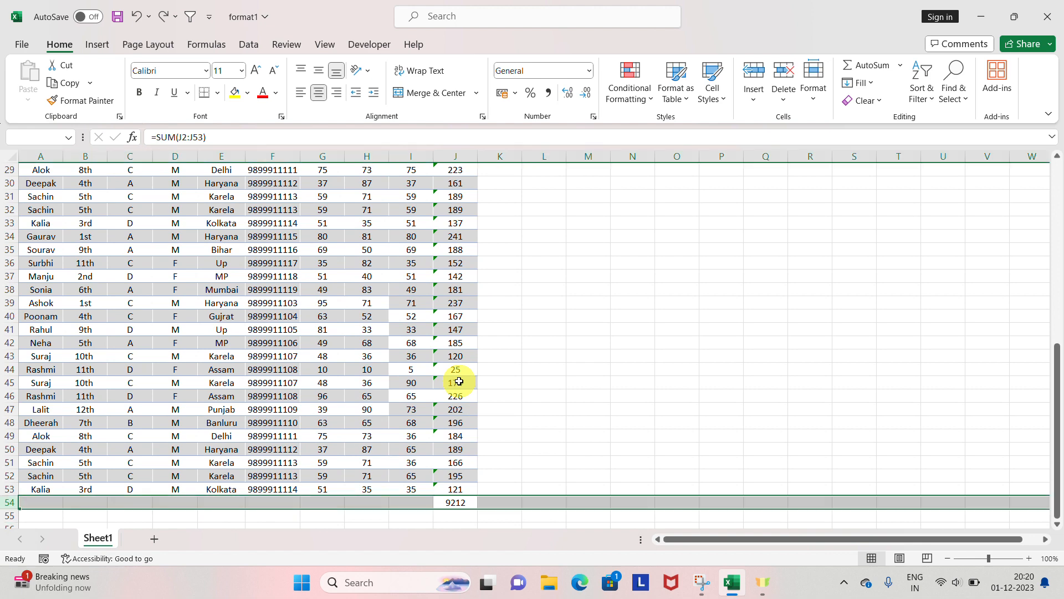
pyautogui.hotkey('ctrl', 'shift', '+')
# - Filter the Address column to show only the Delhi rows
pyautogui.hotkey('ctrl', 'Up')
pyautogui.hotkey('ctrl', 'Up')
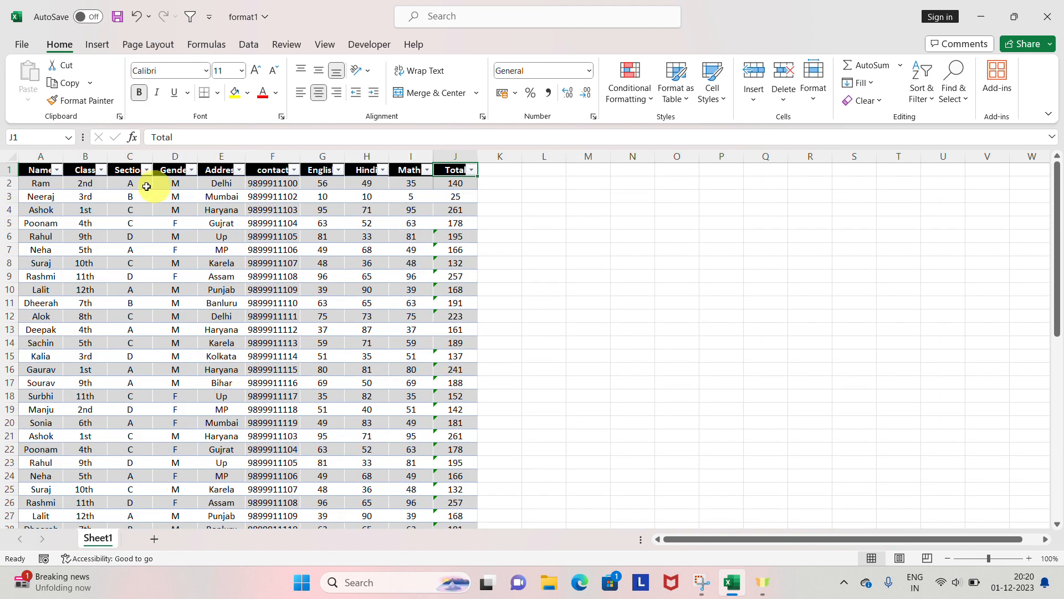
pyautogui.click(238, 170)
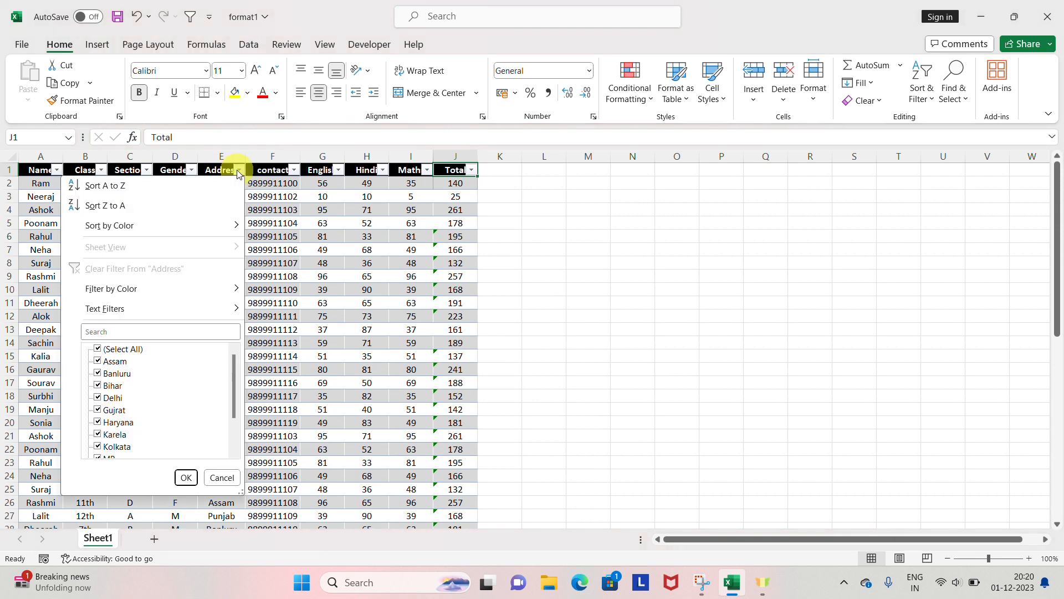
pyautogui.click(135, 347)
pyautogui.click(110, 397)
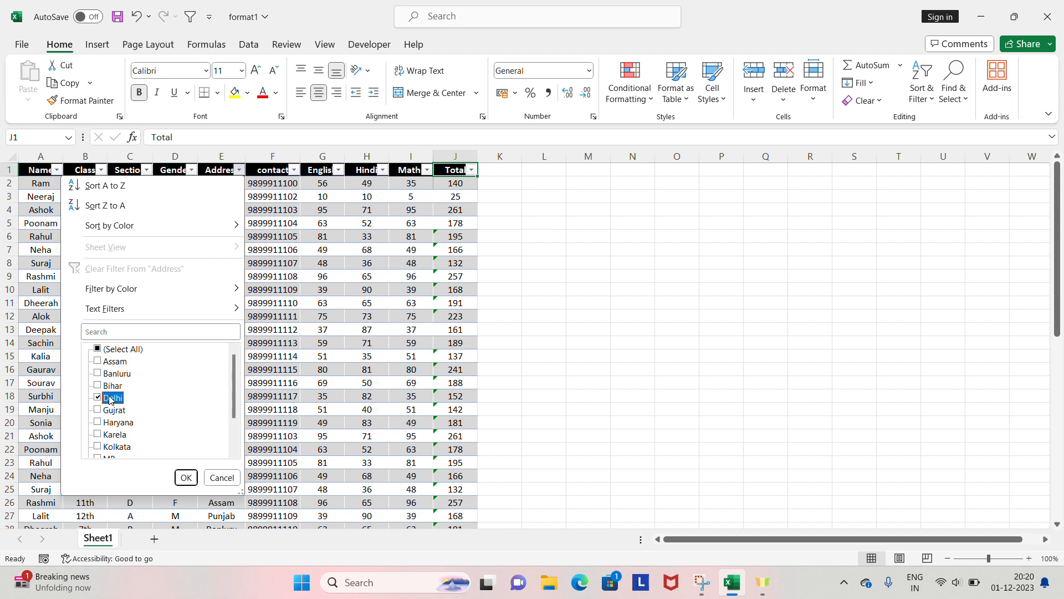
pyautogui.click(185, 478)
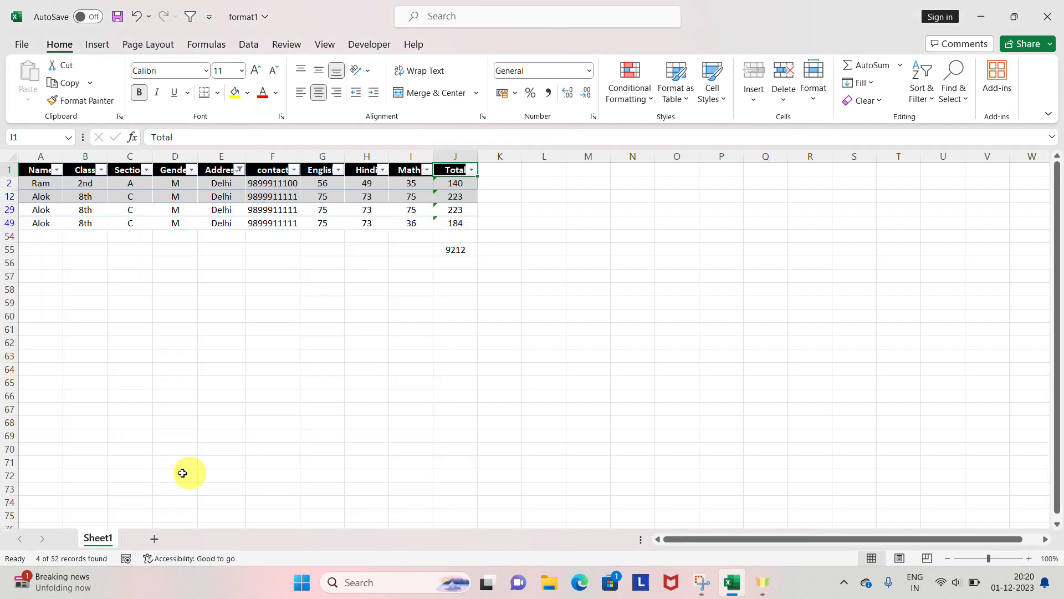
# - Compare the totals of the filtered Delhi rows with the SUM grand total in J55
pyautogui.click(453, 237)
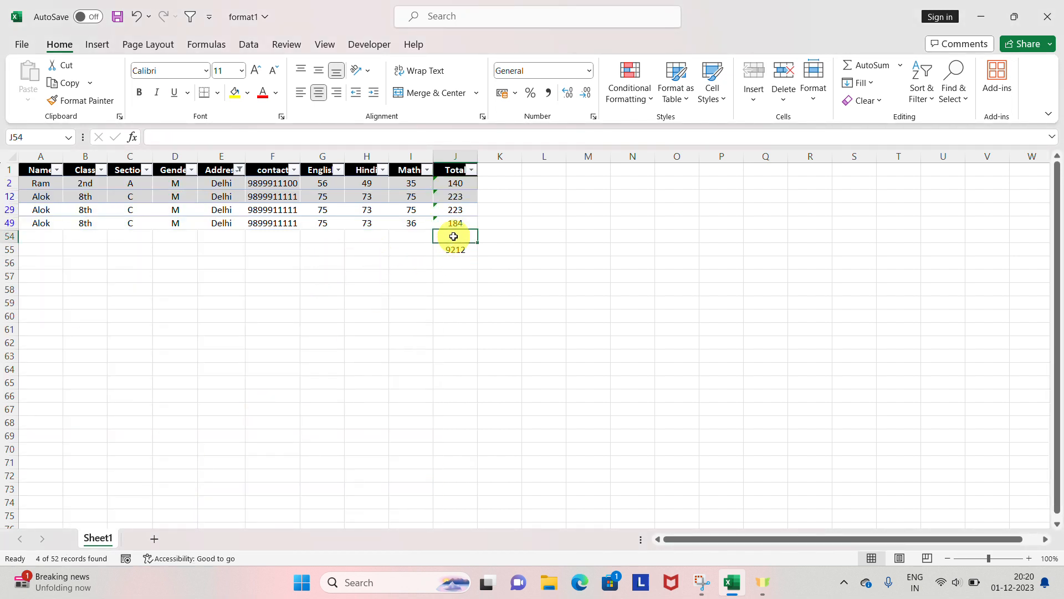
pyautogui.press('Up')
pyautogui.press('Up')
pyautogui.press('Down')
pyautogui.press('Down')
pyautogui.press('Down')
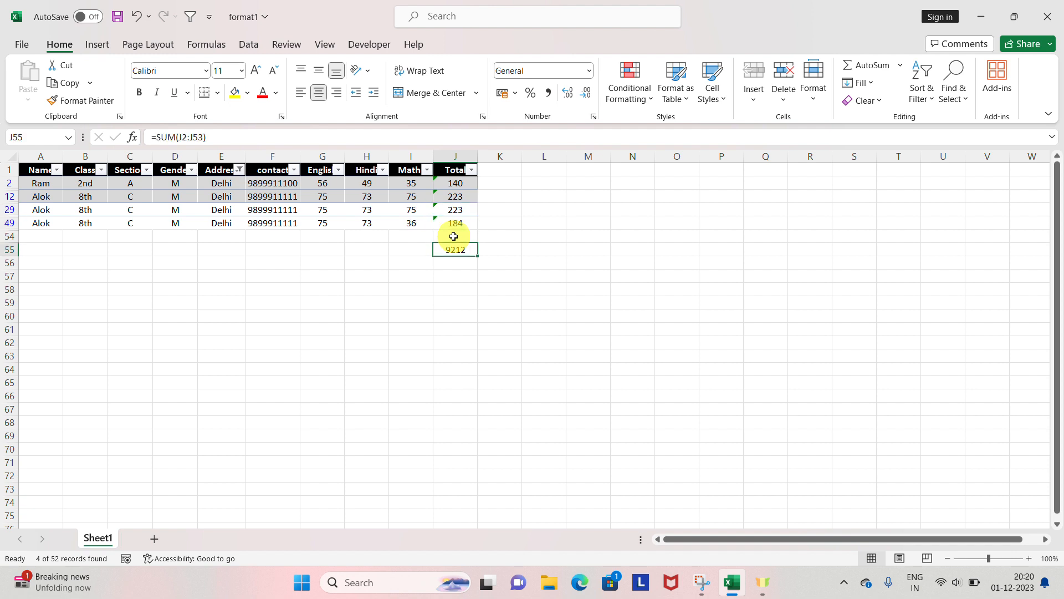
pyautogui.press('Down')
pyautogui.press('Down')
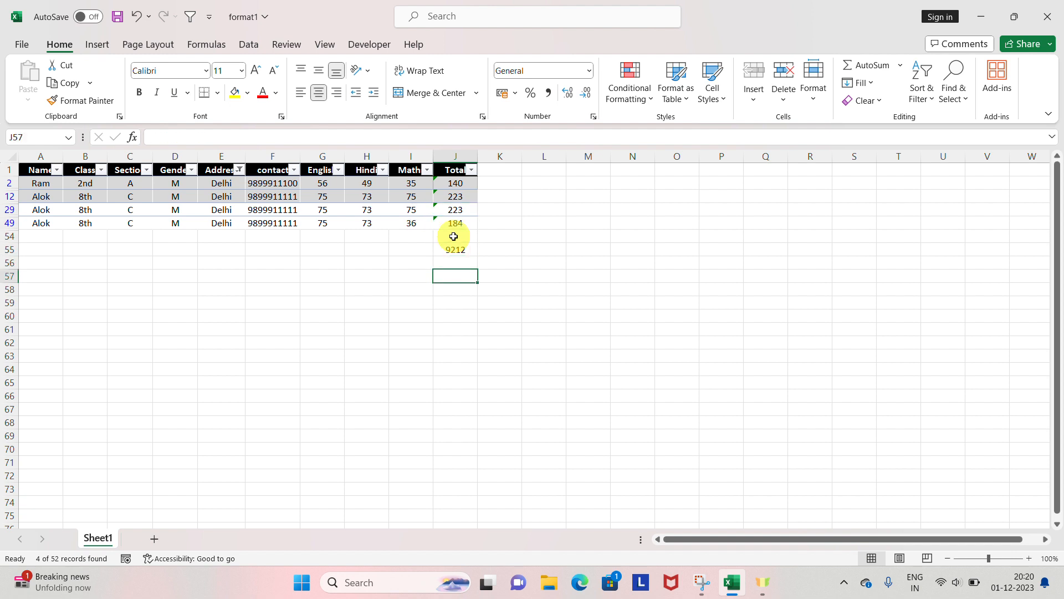
pyautogui.press('Up')
pyautogui.press('Up')
pyautogui.press('Left')
pyautogui.press('Left')
pyautogui.press('Up')
pyautogui.press('Up')
pyautogui.press('Right')
pyautogui.press('Right')
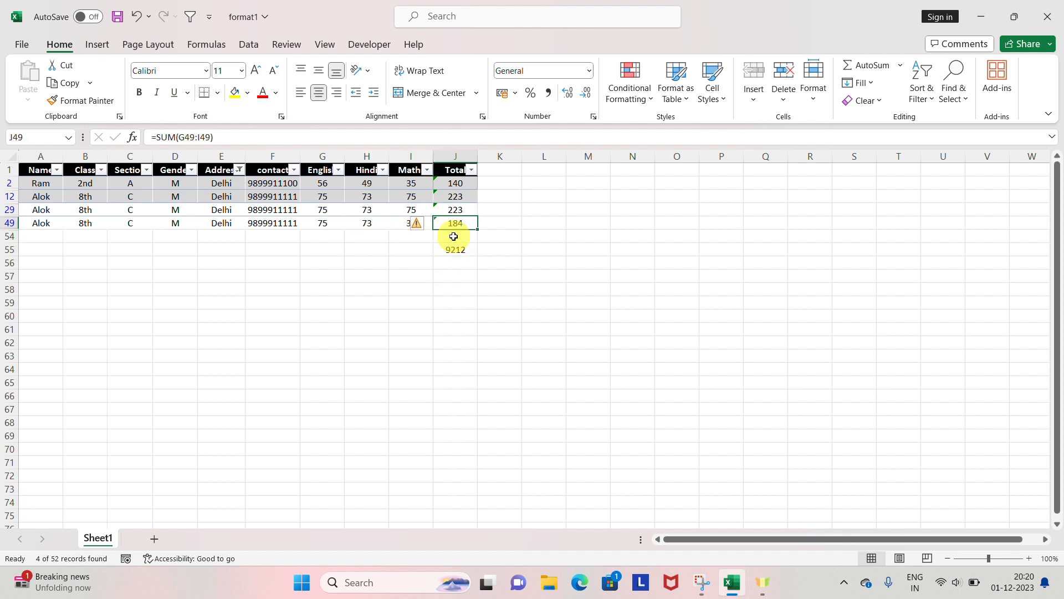
pyautogui.hotkey('ctrl', 'shift', 'Up')
pyautogui.hotkey('shift', 'Down')
pyautogui.press('Down')
pyautogui.press('Down')
pyautogui.press('Up')
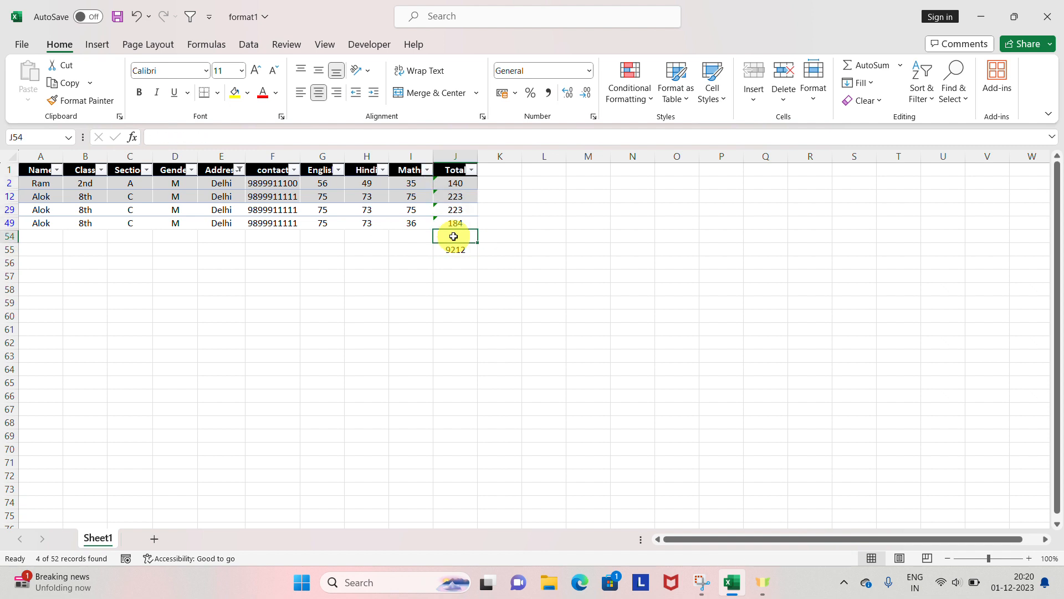
pyautogui.press('Down')
pyautogui.press('Down')
pyautogui.press('Down')
pyautogui.press('Up')
pyautogui.press('Up')
pyautogui.press('Up')
pyautogui.press('Up')
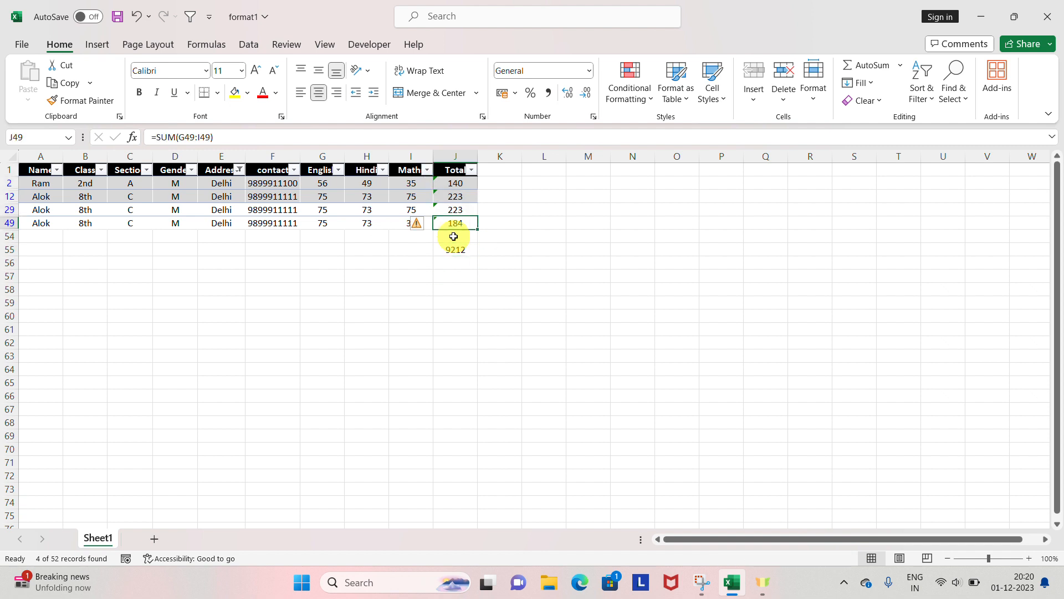
pyautogui.hotkey('ctrl', 'shift', 'Up')
pyautogui.hotkey('shift', 'Down')
# - Start a SUBTOTAL formula in J56, below the grand total, with function number 9 (SUM)
pyautogui.press('Down')
pyautogui.press('Down')
pyautogui.press('Down')
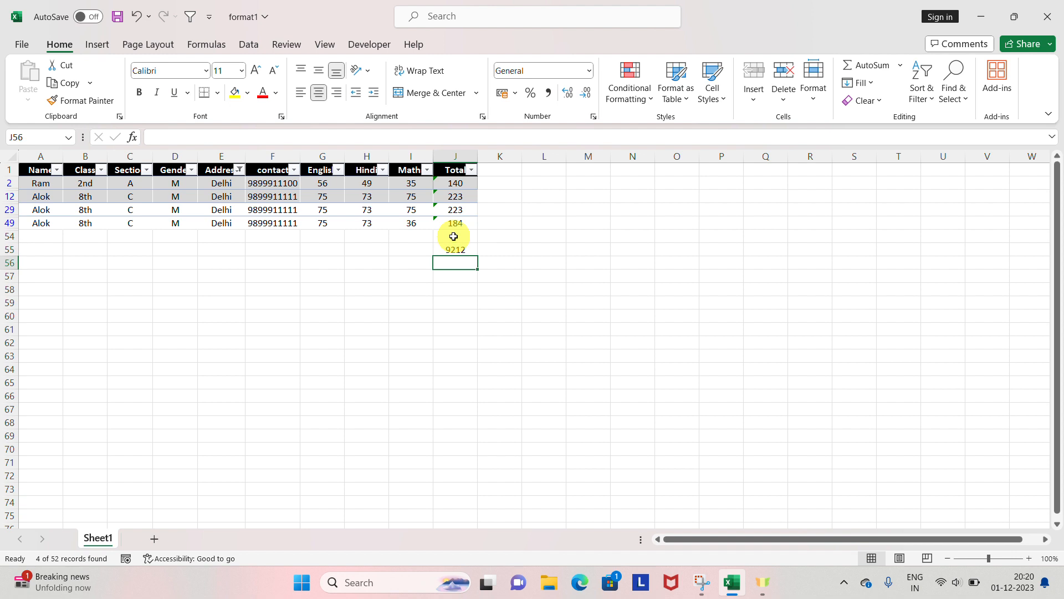
pyautogui.write('=')
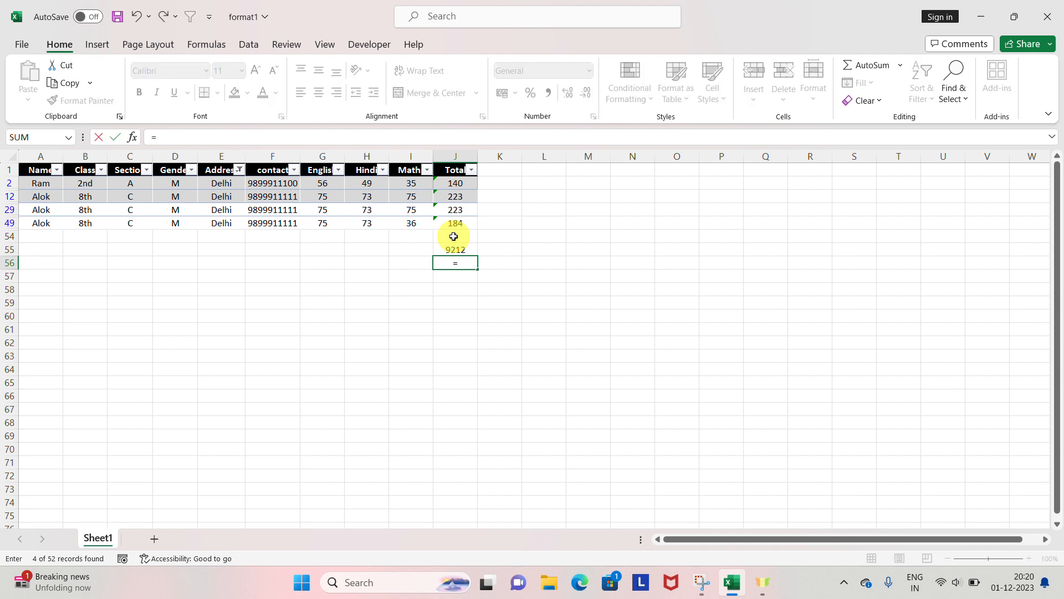
pyautogui.write('sub')
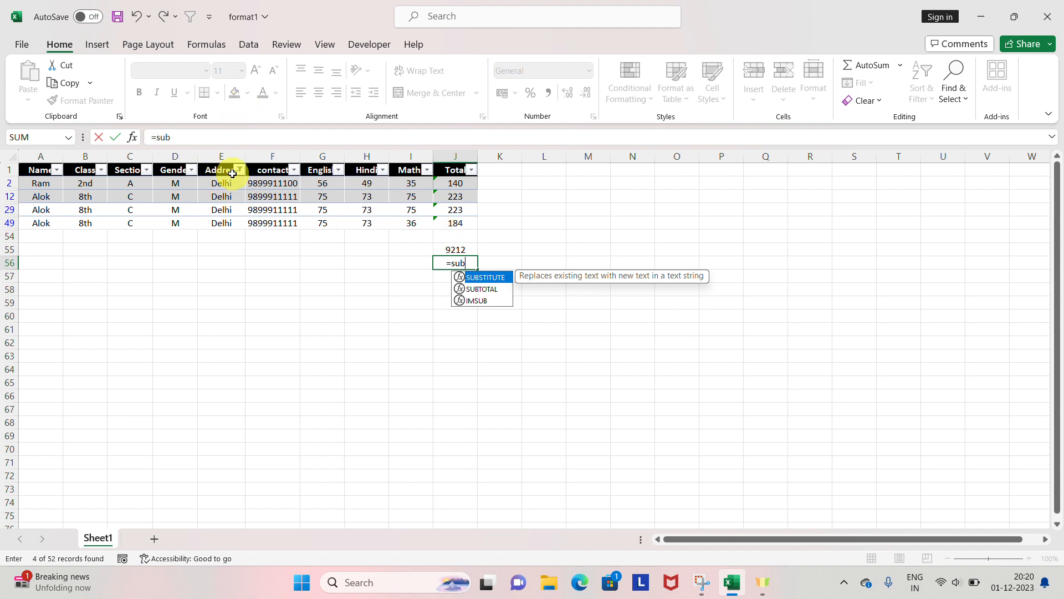
pyautogui.press('Down')
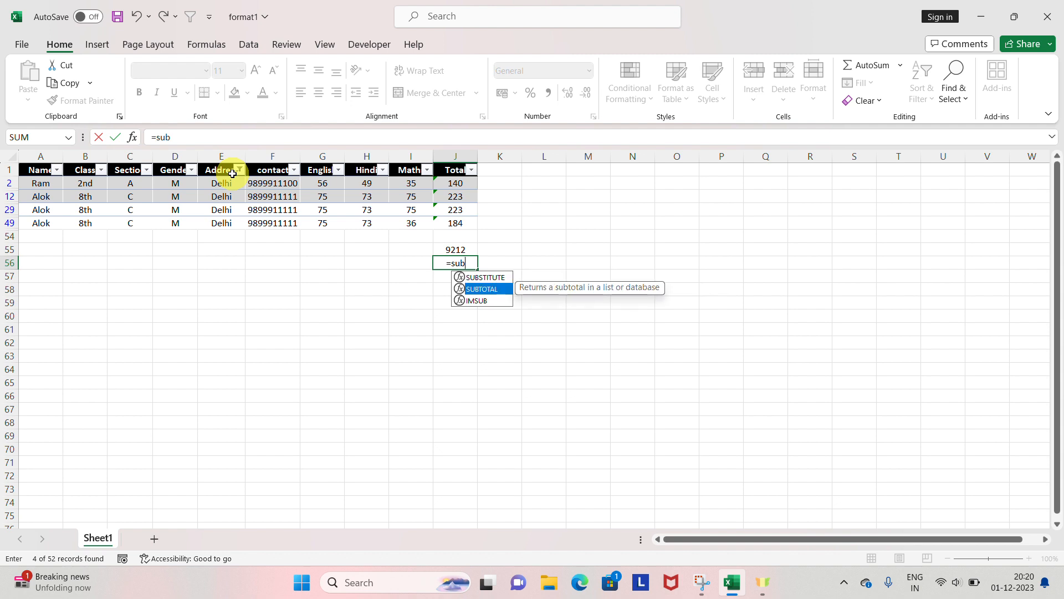
pyautogui.press('Tab')
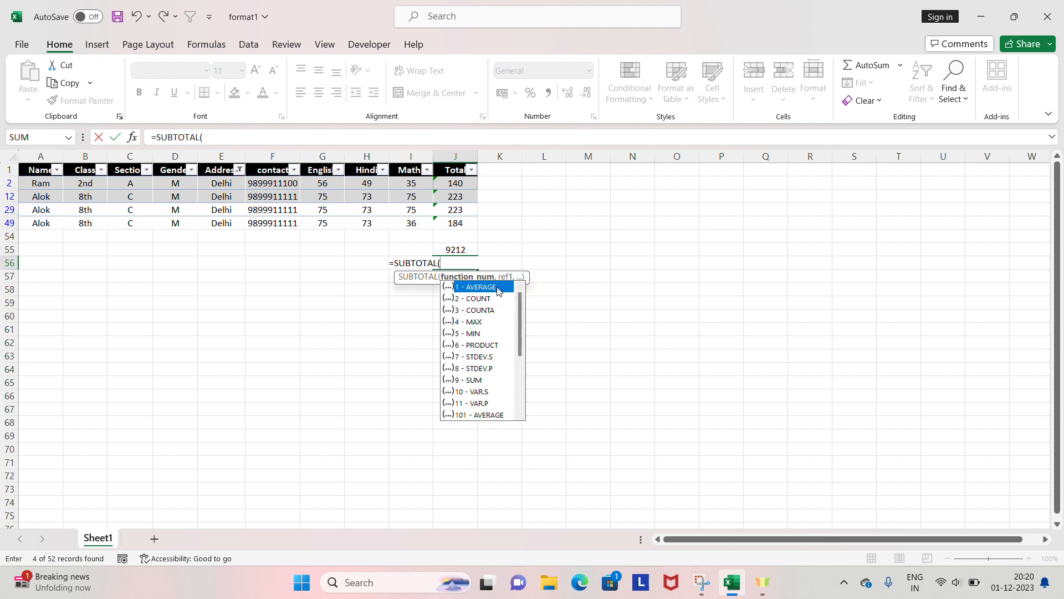
pyautogui.doubleClick(479, 382)
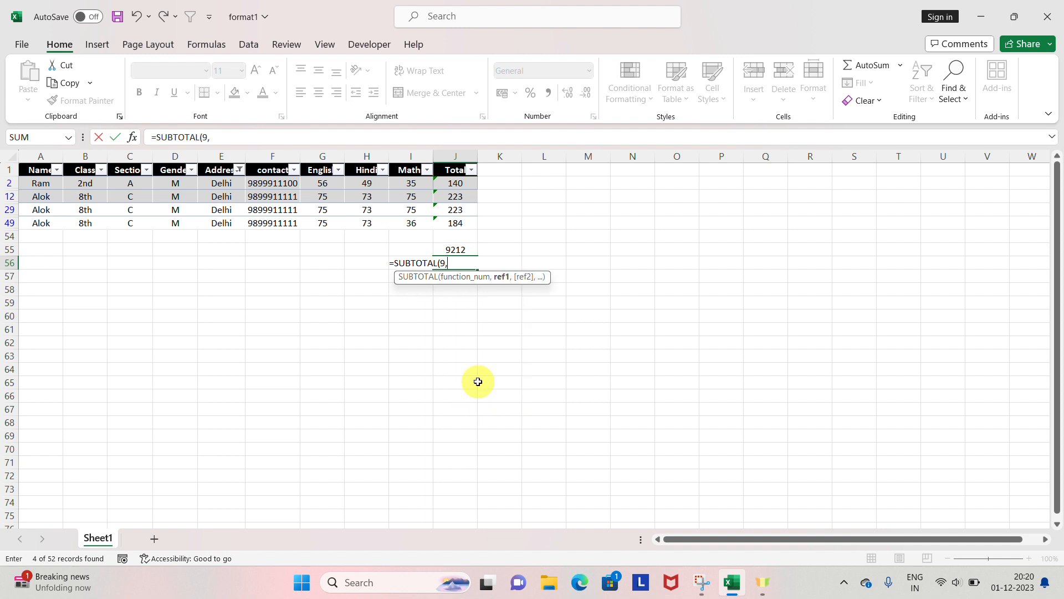
# - Complete the SUBTOTAL formula in J56 with the range J2:J54 and enter it
pyautogui.press('Up')
pyautogui.press('Up')
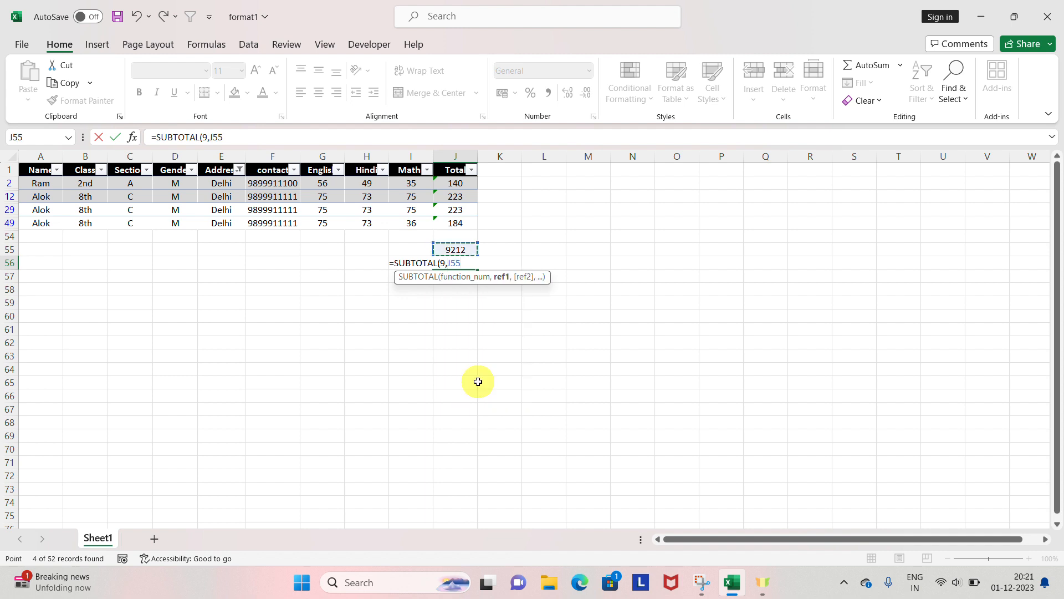
pyautogui.hotkey('shift', 'Up')
pyautogui.hotkey('shift', 'Up')
pyautogui.hotkey('shift', 'Up')
pyautogui.hotkey('shift', 'Up')
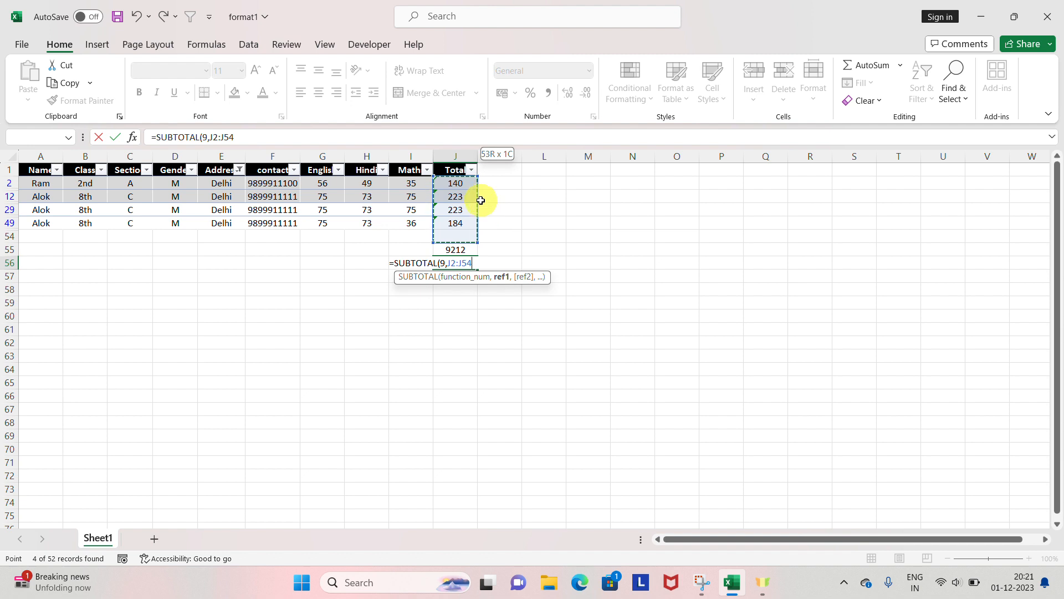
pyautogui.write(')')
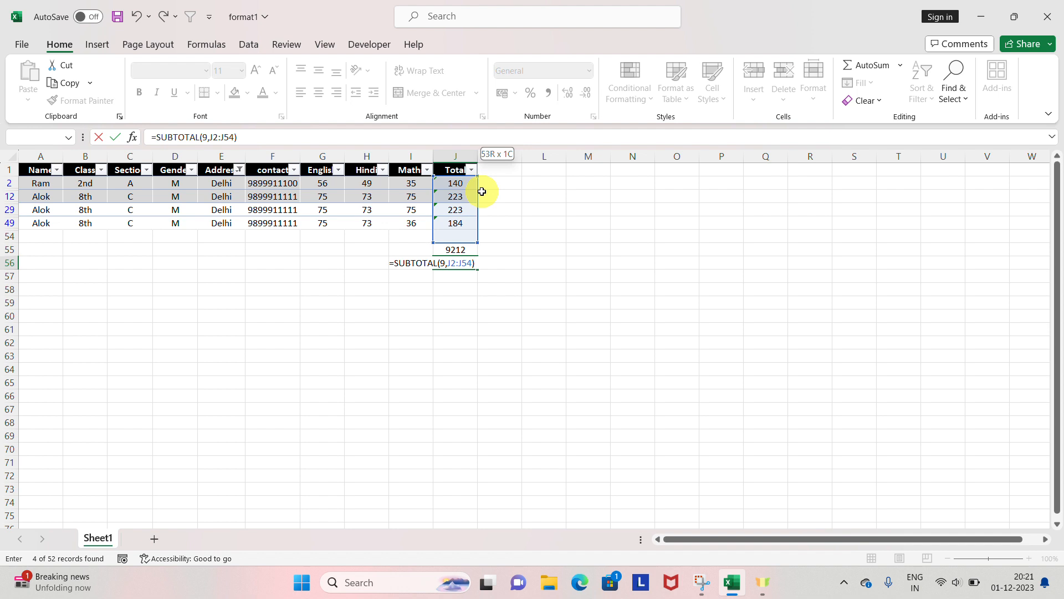
pyautogui.press('Return')
pyautogui.press('Up')
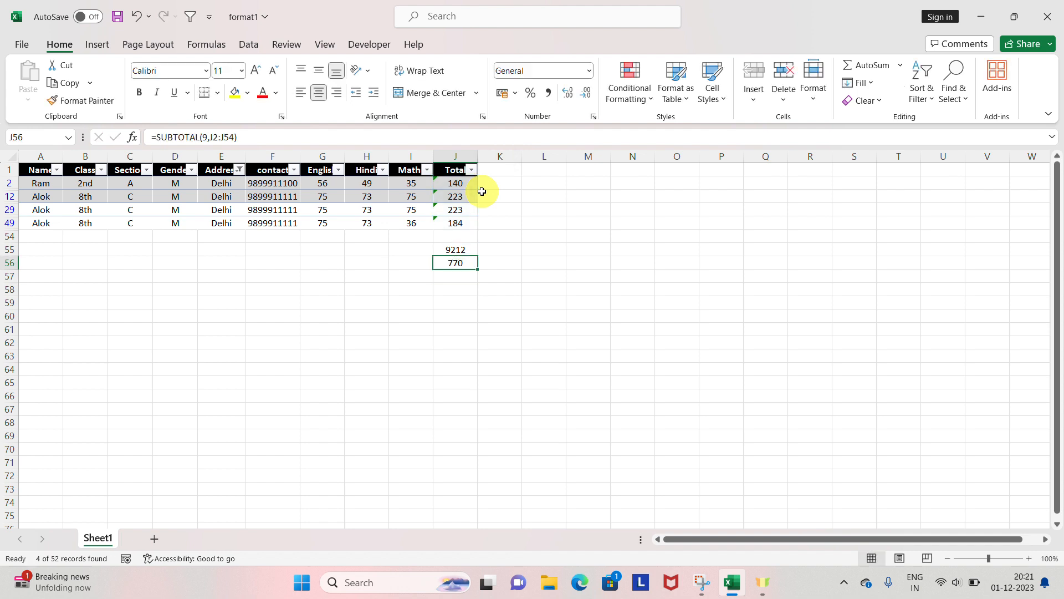
# - Change the Address filter to show only the Assam rows
pyautogui.click(241, 174)
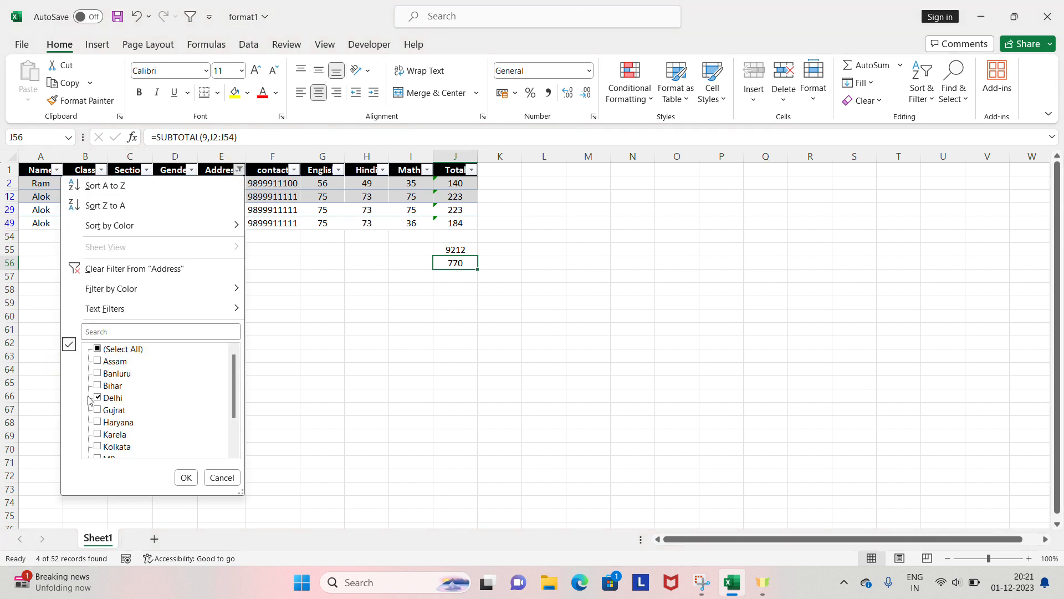
pyautogui.click(119, 349)
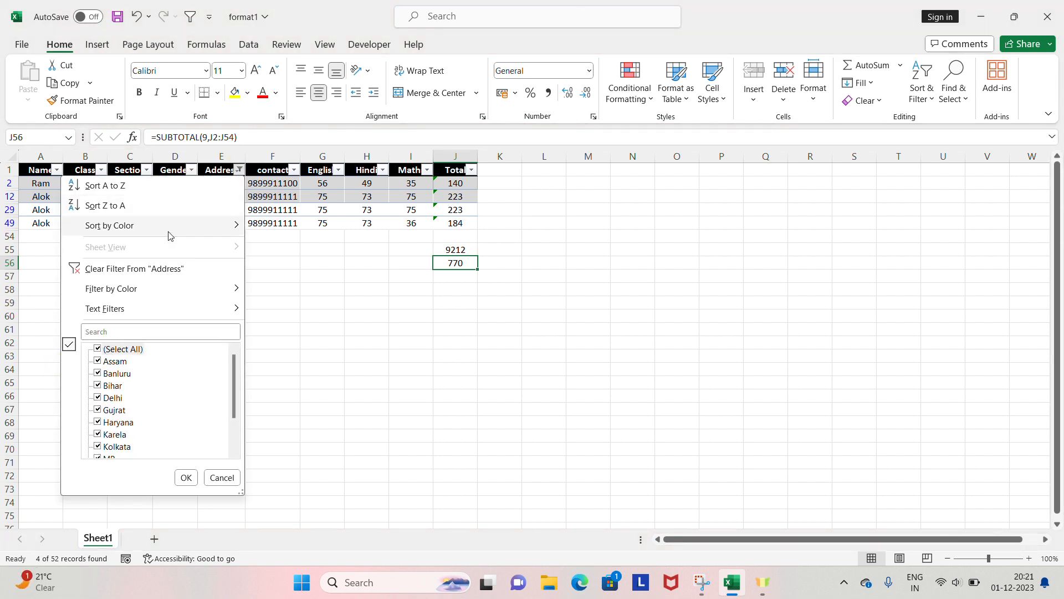
pyautogui.click(122, 349)
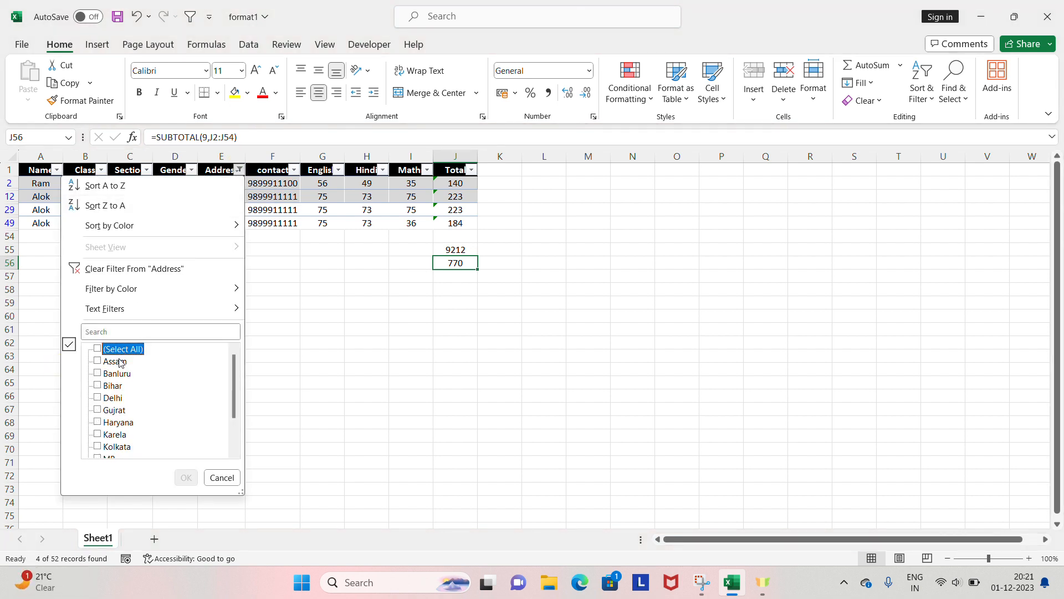
pyautogui.click(120, 361)
pyautogui.click(185, 477)
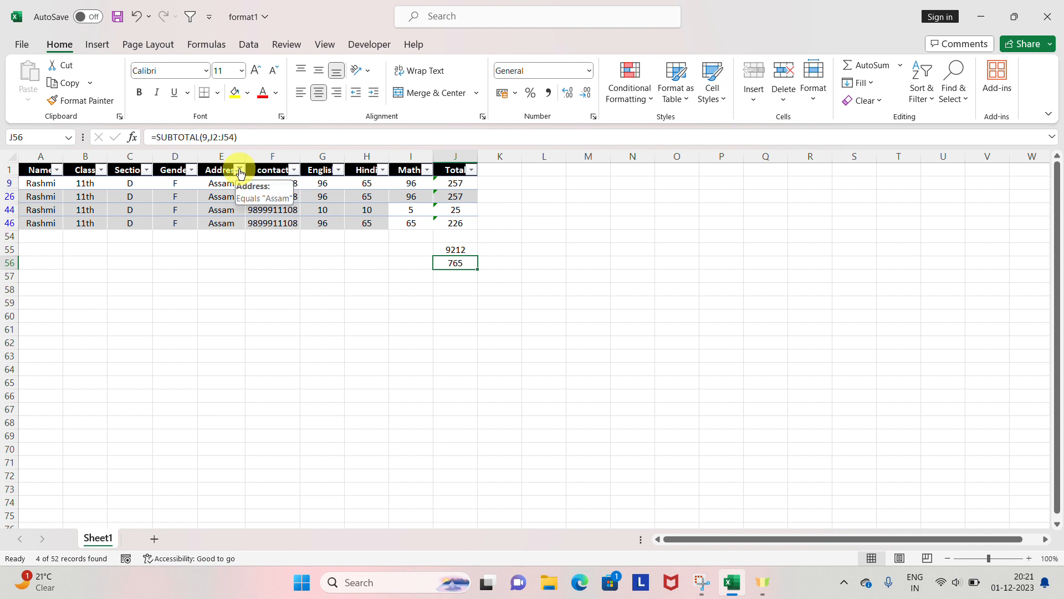
# - Turn off filtering on the header row to bring back all student records
pyautogui.press('Up')
pyautogui.hotkey('ctrl', 'Up')
pyautogui.hotkey('ctrl', 'Up')
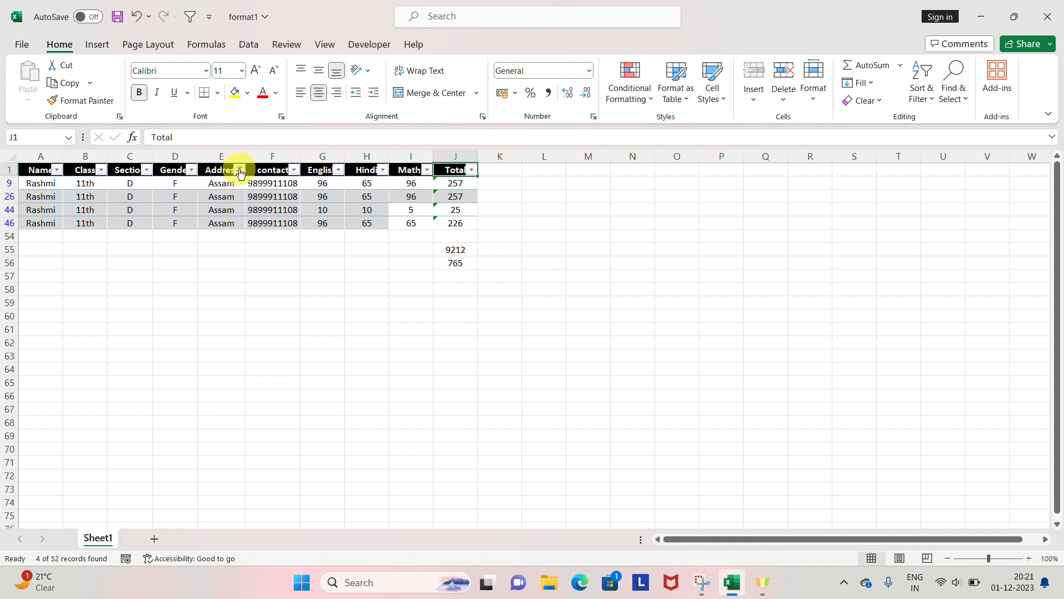
pyautogui.hotkey('ctrl', 'shift', 'l')
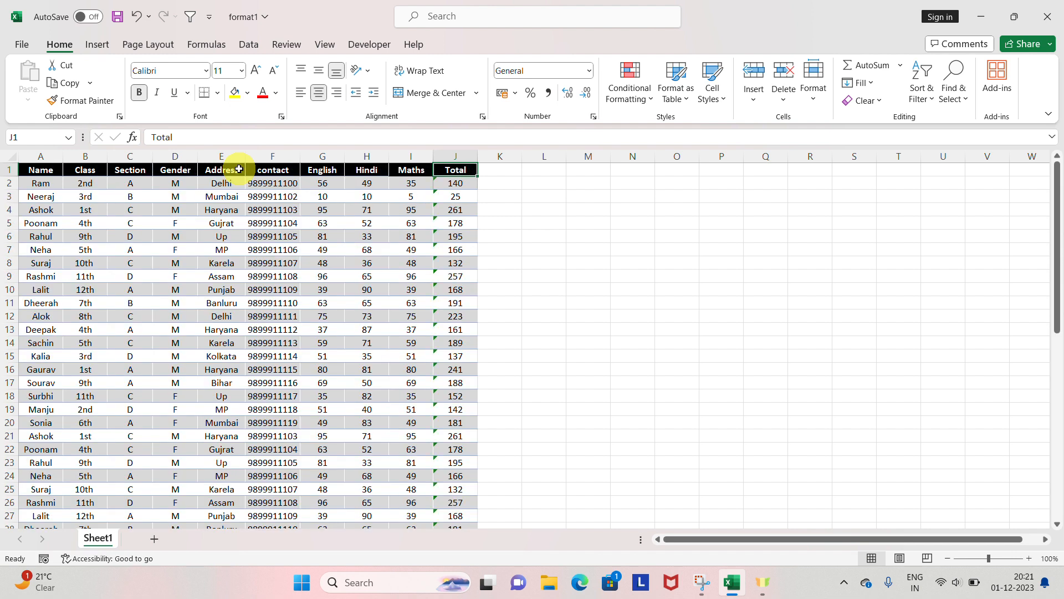
# - Turn filtering back on for the header row from Name to Total, A1:J1
pyautogui.hotkey('ctrl', 'shift', 'Left')
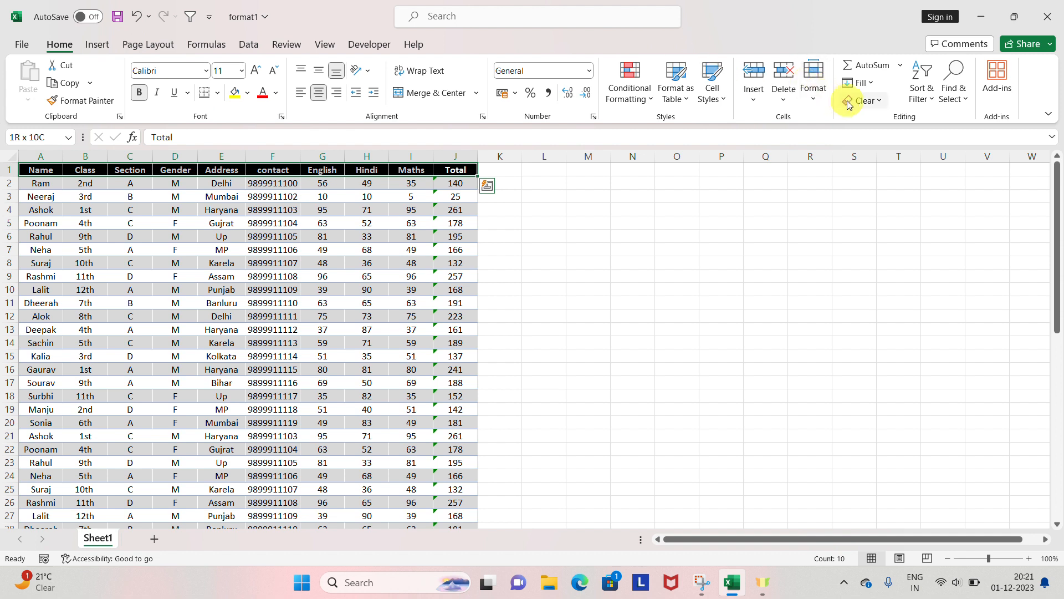
pyautogui.click(202, 44)
pyautogui.hotkey('ctrl', 'q')
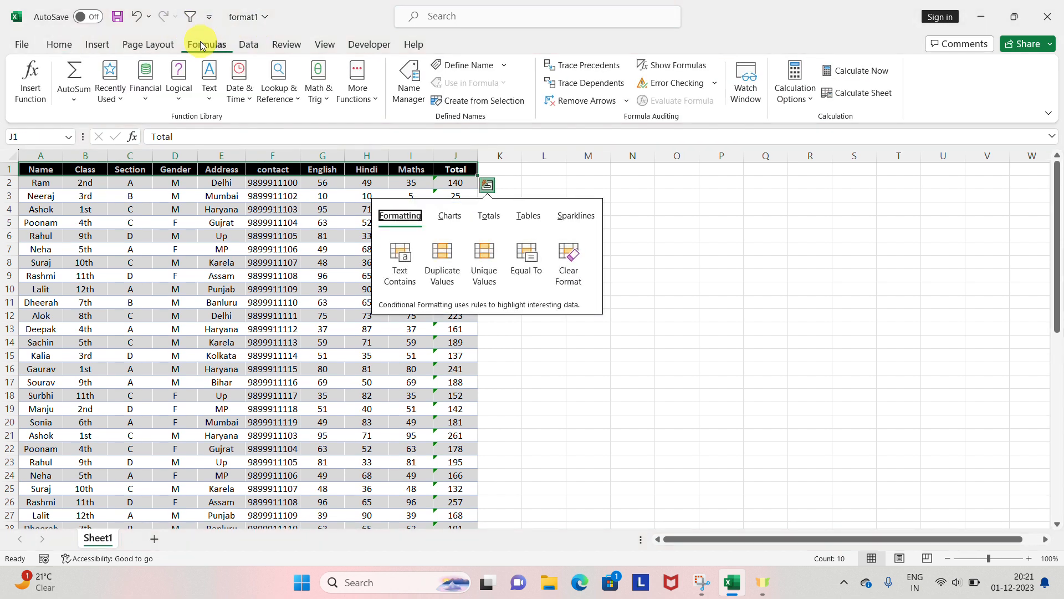
pyautogui.hotkey('ctrl', 'shift', 'l')
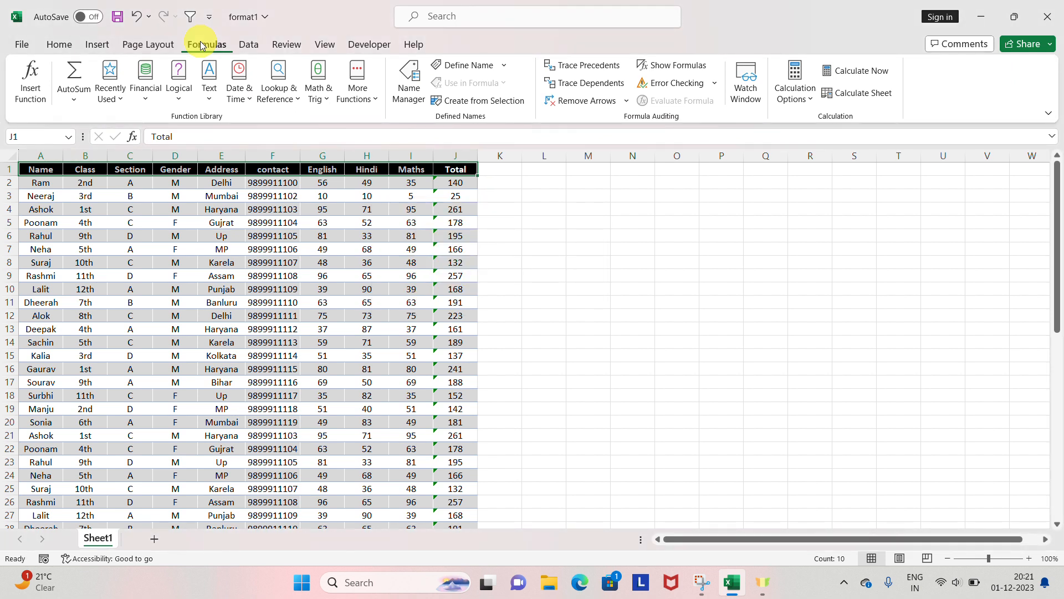
# - Filter the Gender column to show only the M rows
pyautogui.press('Left')
pyautogui.press('Left')
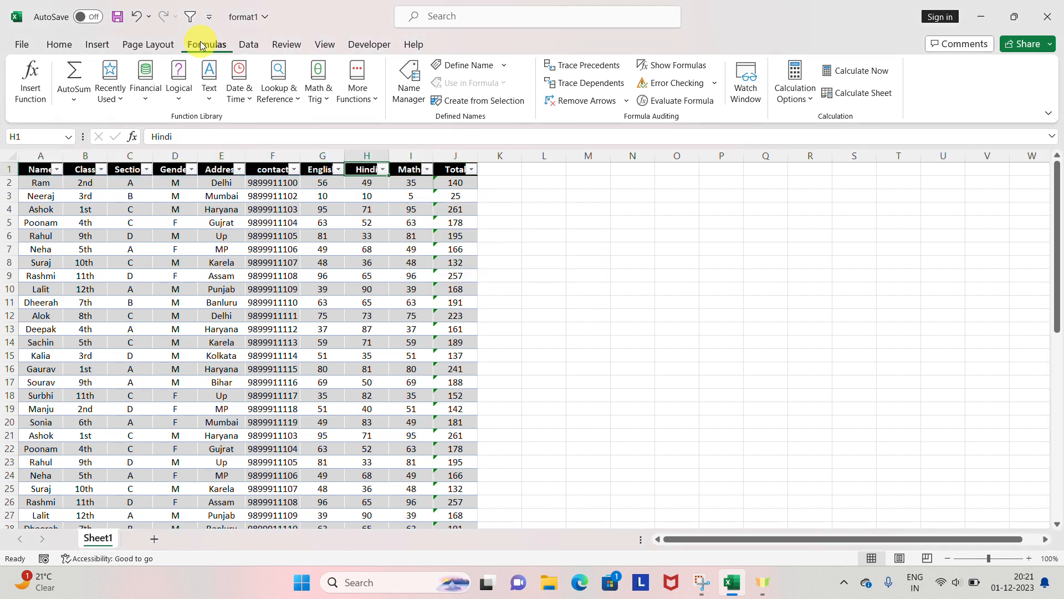
pyautogui.press('Home')
pyautogui.press('Right')
pyautogui.press('Right')
pyautogui.press('Right')
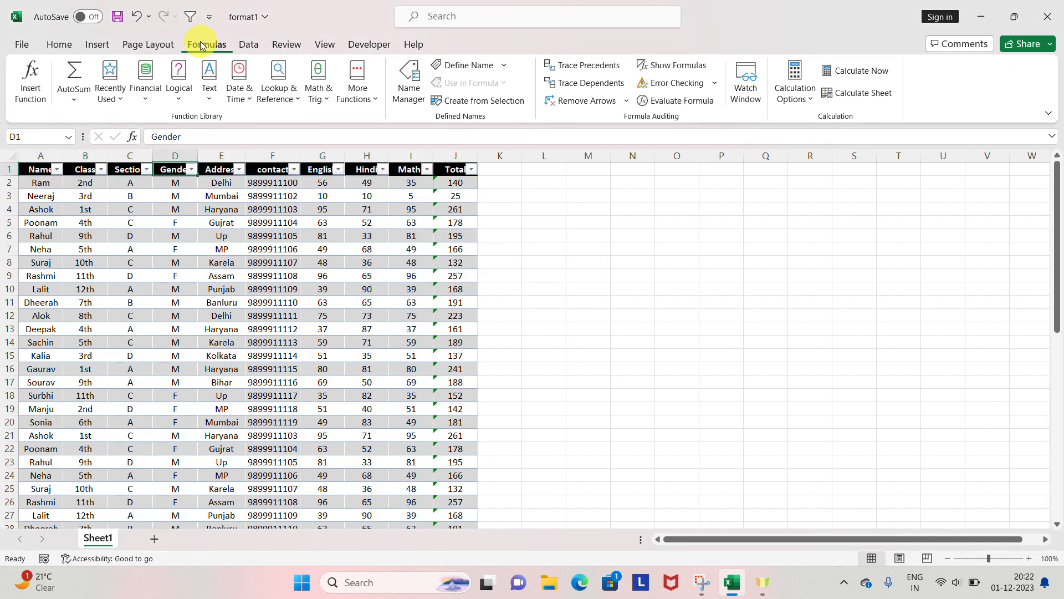
pyautogui.hotkey('alt', 'Down')
pyautogui.press('Escape')
pyautogui.hotkey('alt', 'Down')
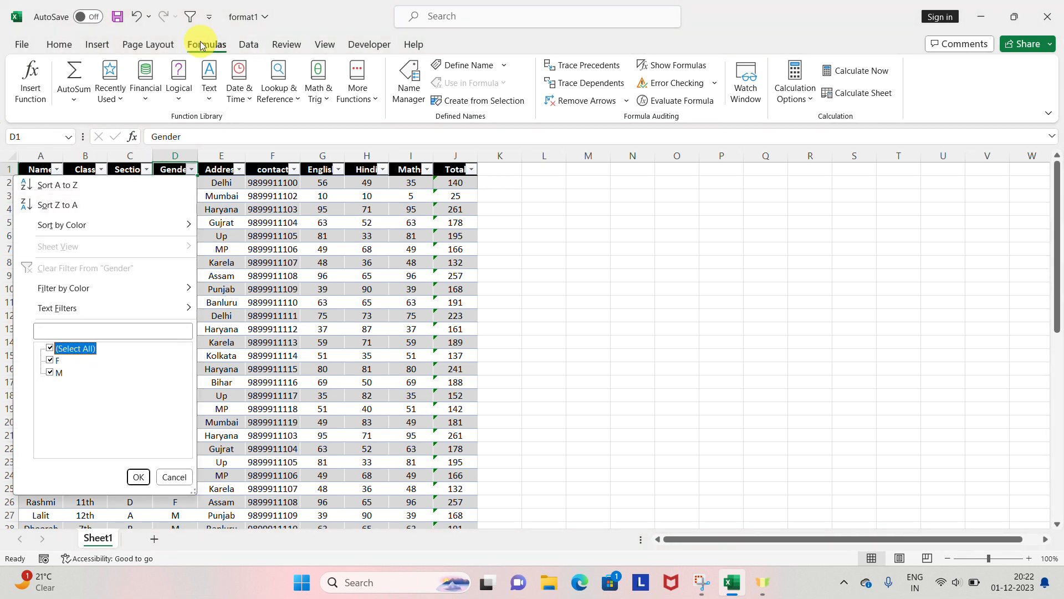
pyautogui.press('space')
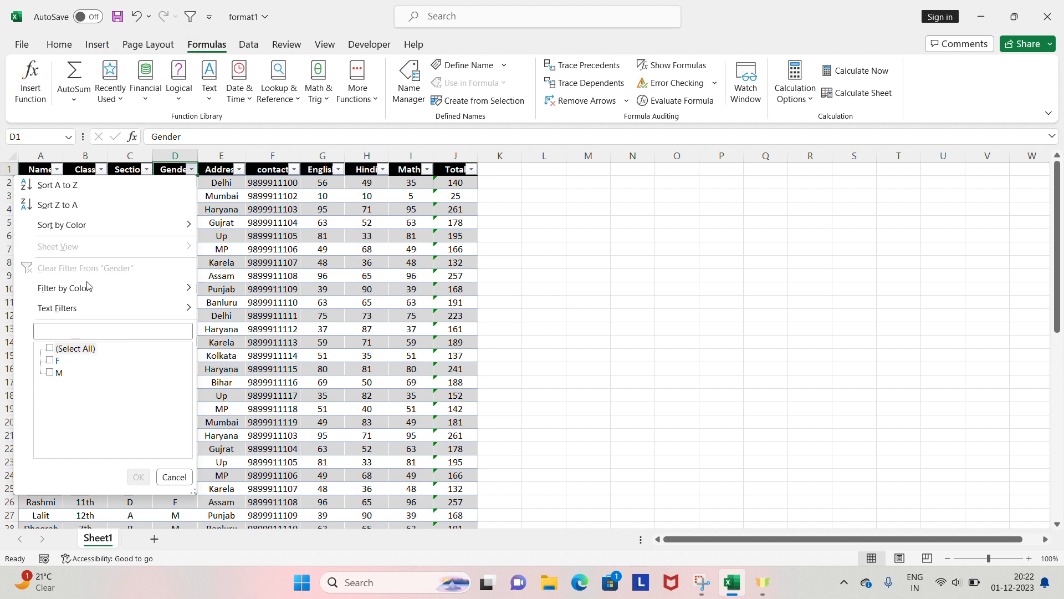
pyautogui.click(87, 352)
pyautogui.click(88, 352)
pyautogui.click(51, 372)
pyautogui.click(139, 477)
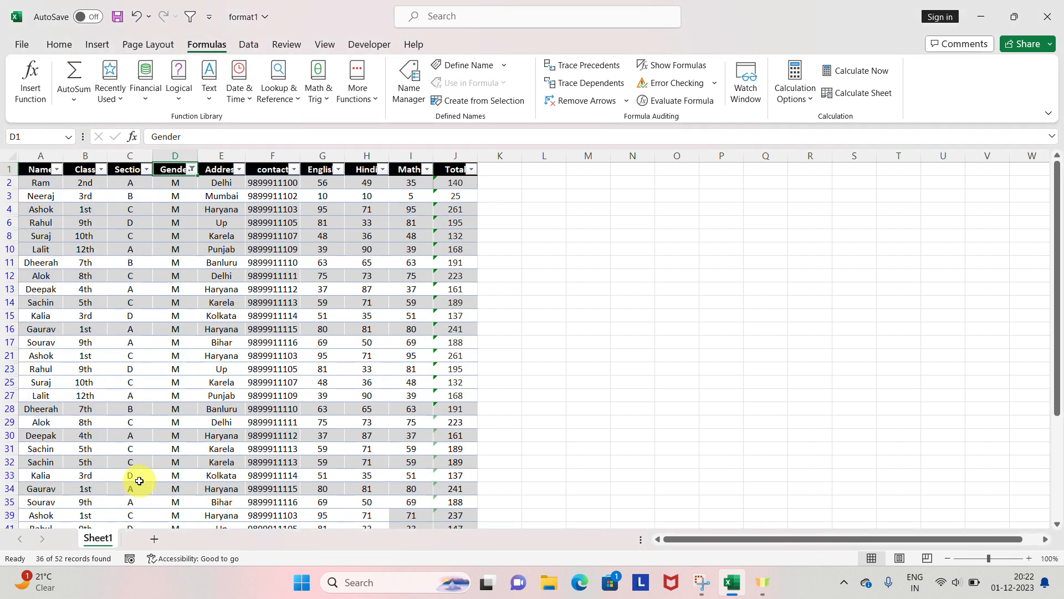
# - Compare the SUM grand total in J55 with the SUBTOTAL result in J56 for the male students
pyautogui.press('Down')
pyautogui.press('Down')
pyautogui.press('Down')
pyautogui.press('Down')
pyautogui.press('Down')
pyautogui.press('Down')
pyautogui.press('Down')
pyautogui.press('Down')
pyautogui.press('Down')
pyautogui.press('Down')
pyautogui.press('Down')
pyautogui.press('Down')
pyautogui.press('Down')
pyautogui.press('Down')
pyautogui.press('Down')
pyautogui.press('Down')
pyautogui.press('Down')
pyautogui.press('Down')
pyautogui.press('Down')
pyautogui.press('Down')
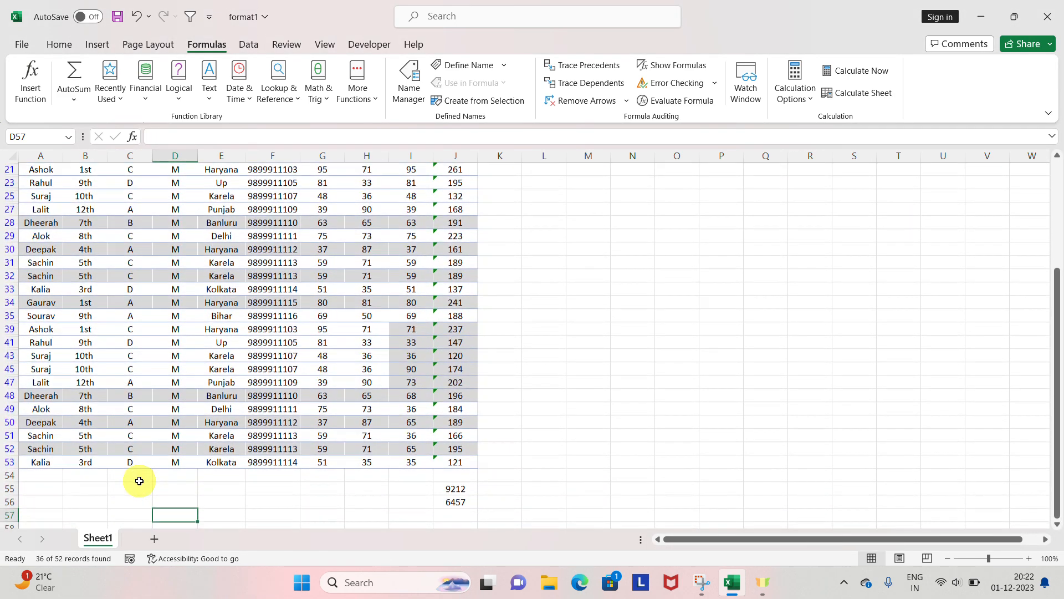
# - Inspect the SUBTOTAL formula in J56, the SUM total in J55 and the extent of the filtered Total column
pyautogui.press('Up')
pyautogui.press('Right')
pyautogui.press('Right')
pyautogui.press('Right')
pyautogui.press('Right')
pyautogui.press('Right')
pyautogui.press('Right')
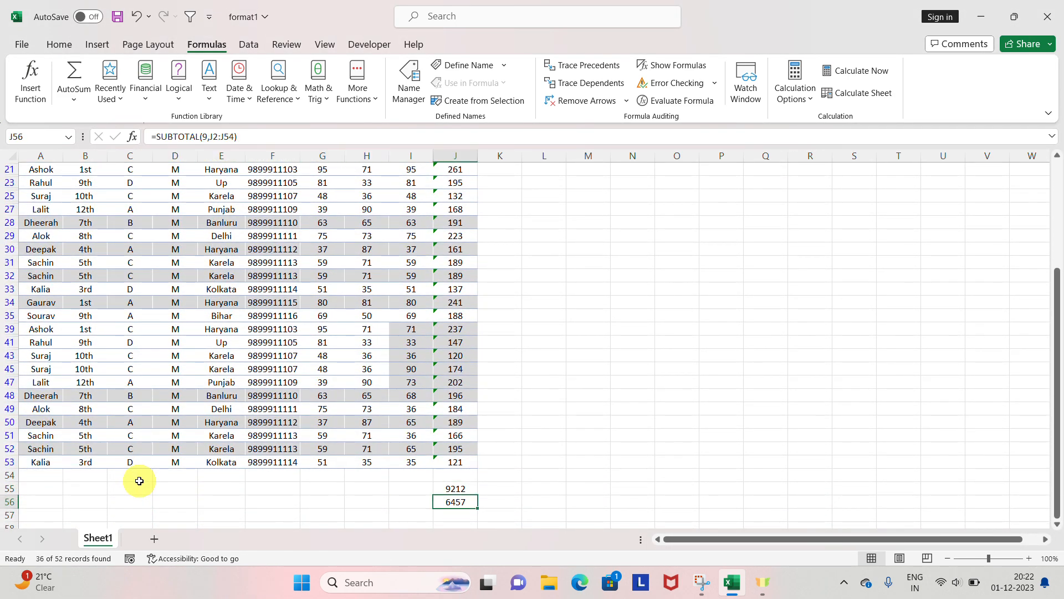
pyautogui.press('Up')
pyautogui.press('Down')
pyautogui.press('Up')
pyautogui.press('Up')
pyautogui.press('Up')
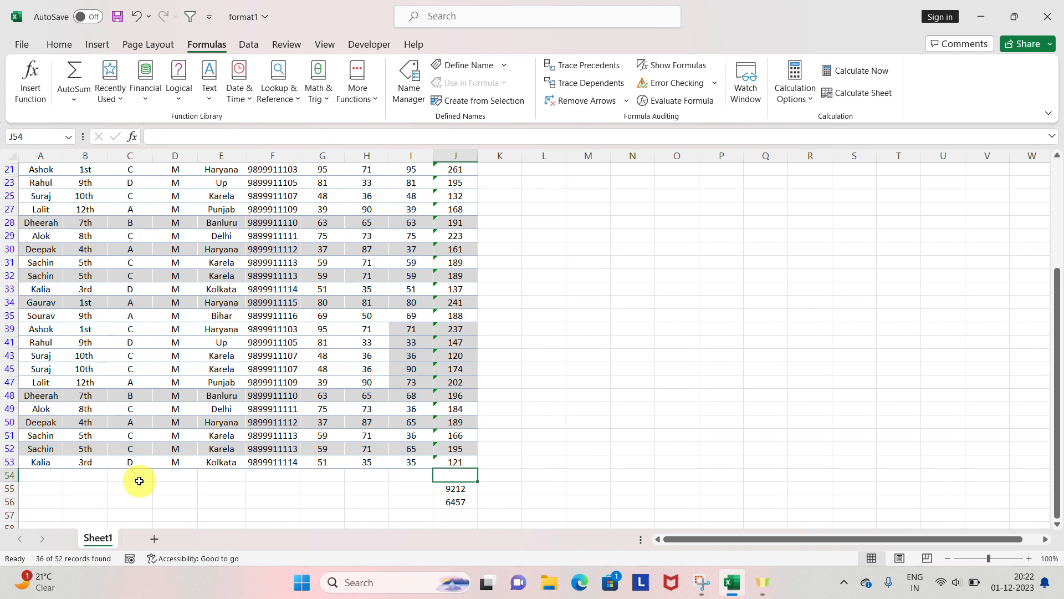
pyautogui.hotkey('ctrl', 'Up')
pyautogui.hotkey('ctrl', 'Down')
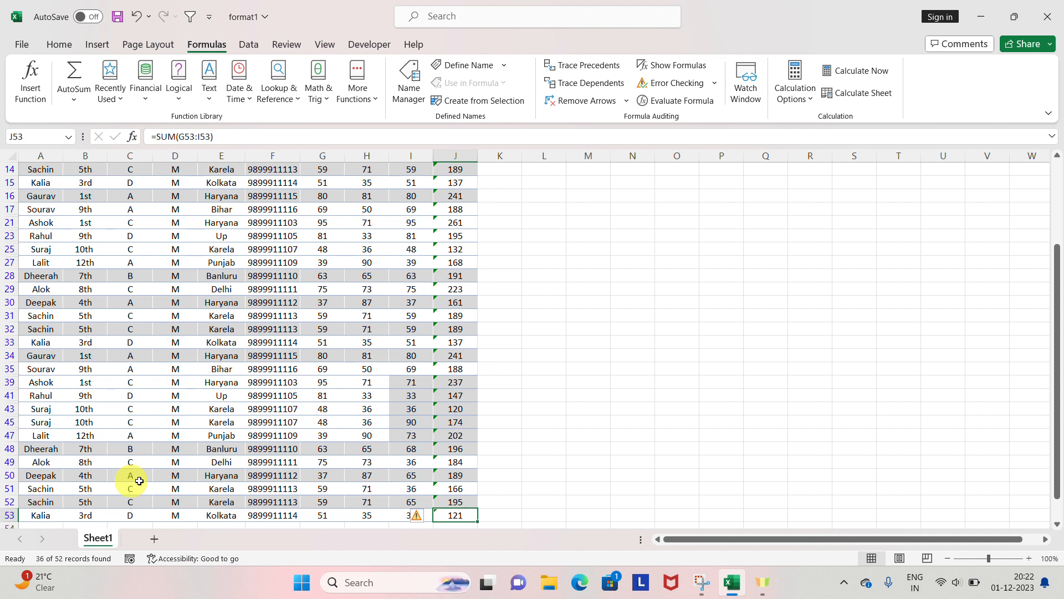
pyautogui.click(460, 20)
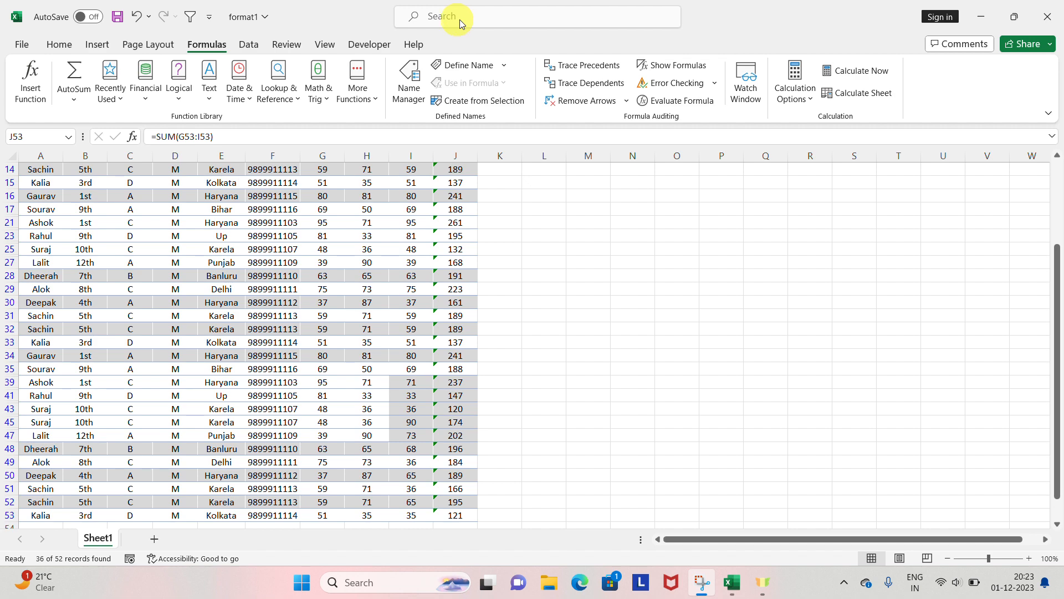
# - Select the filtered table from the Total header back to Name and down to row 53, and view its Quick Analysis options
pyautogui.hotkey('ctrl', 'Up')
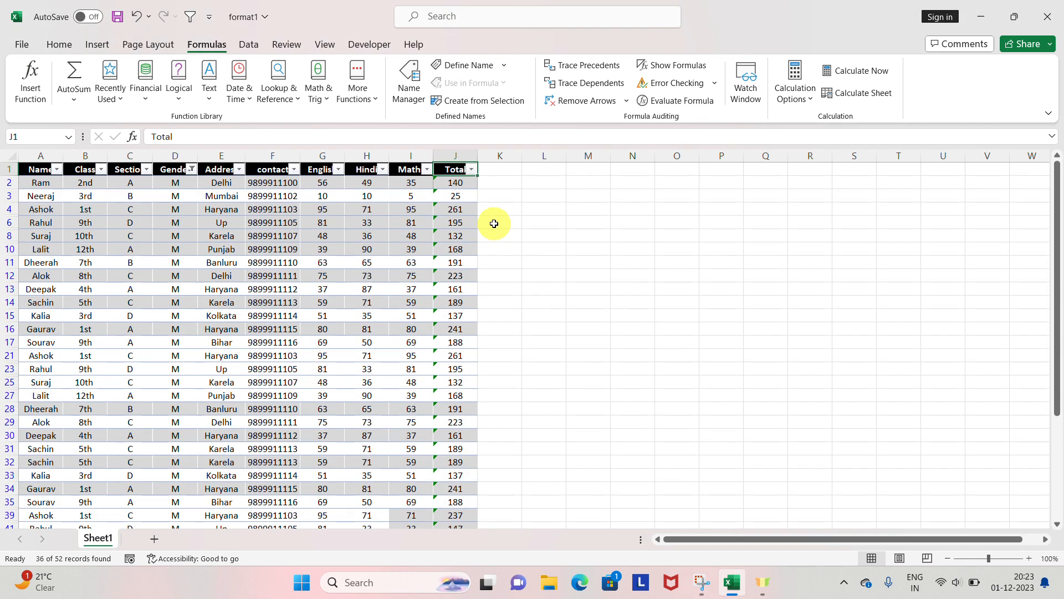
pyautogui.hotkey('ctrl', 'shift', 'Left')
pyautogui.hotkey('ctrl', 'shift', 'Down')
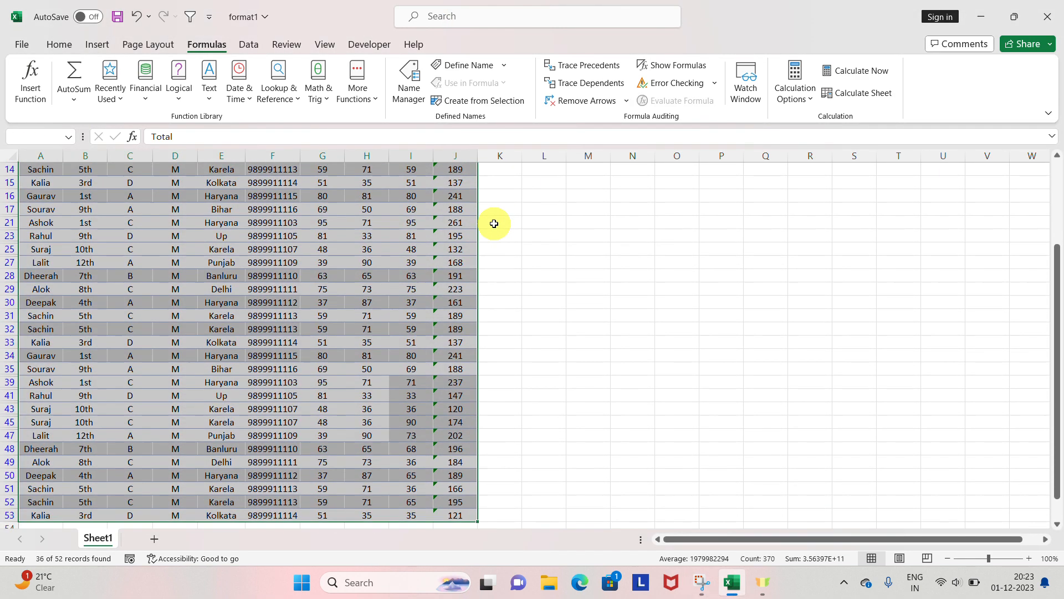
pyautogui.hotkey('ctrl', 'Up')
pyautogui.hotkey('ctrl', 'shift', 'Left')
pyautogui.hotkey('ctrl', 'shift', 'Down')
pyautogui.hotkey('ctrl', 'Up')
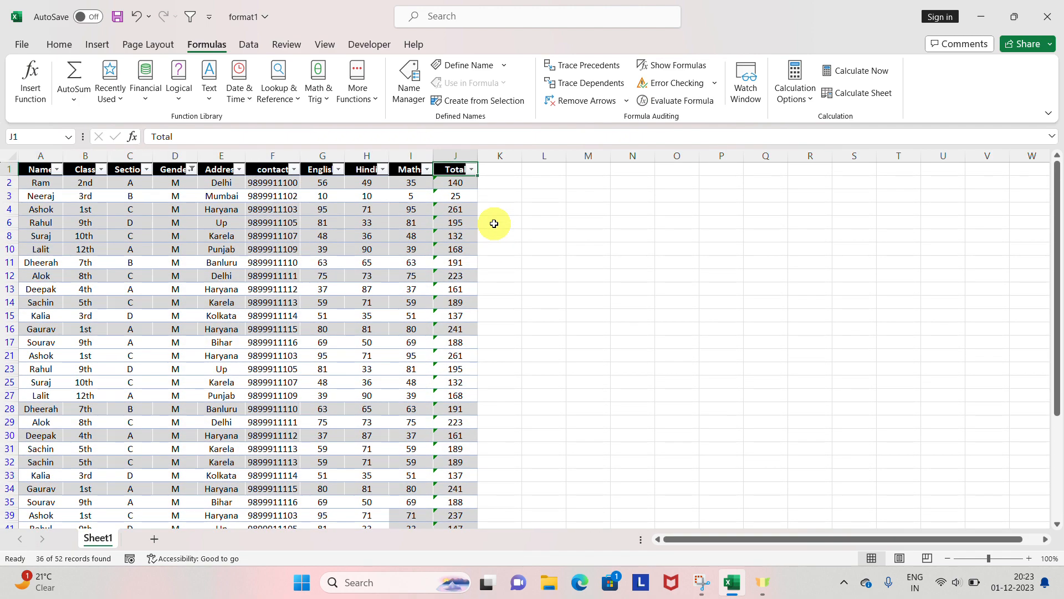
pyautogui.hotkey('ctrl', 'shift', 'Left')
pyautogui.hotkey('ctrl', 'shift', 'Down')
pyautogui.hotkey('ctrl', 'Up')
pyautogui.hotkey('ctrl', 'shift', 'Left')
pyautogui.hotkey('ctrl', 'shift', 'Down')
pyautogui.hotkey('ctrl', 'Up')
pyautogui.hotkey('ctrl', 'shift', 'Left')
pyautogui.hotkey('ctrl', 'shift', 'Down')
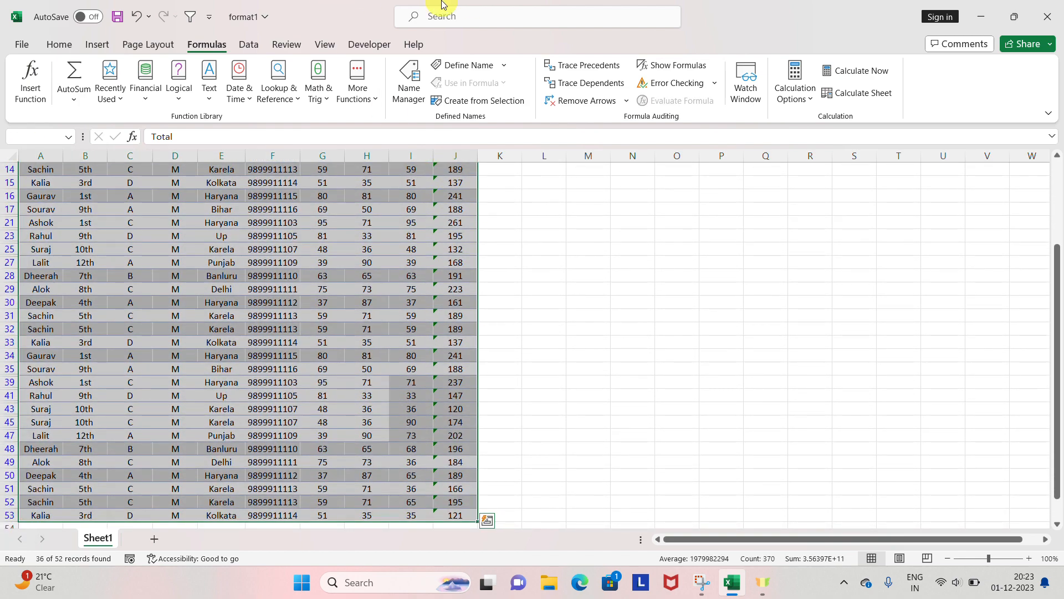
pyautogui.click(461, 22)
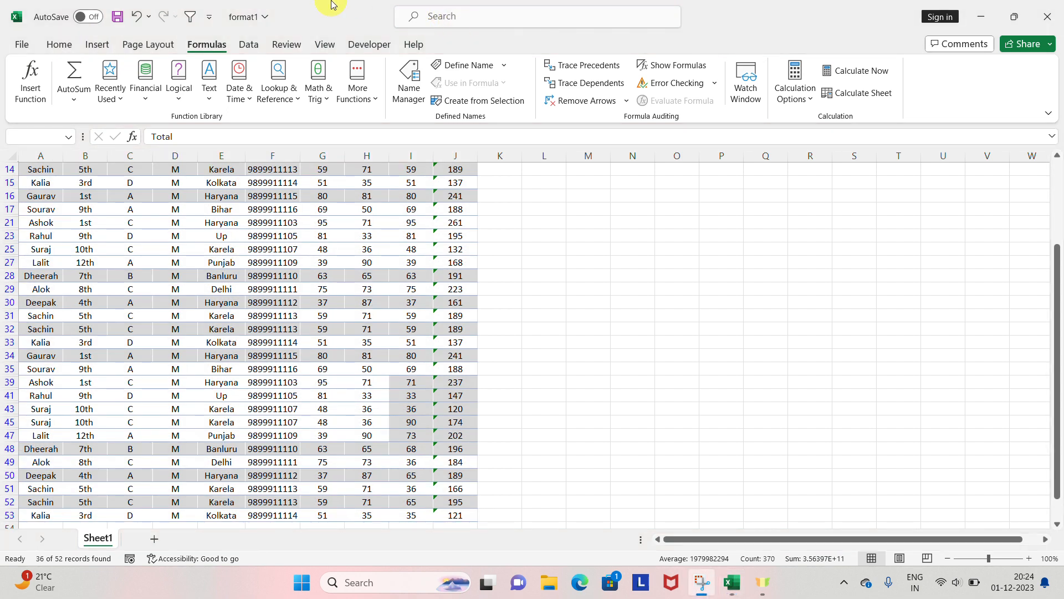
pyautogui.hotkey('ctrl', 'q')
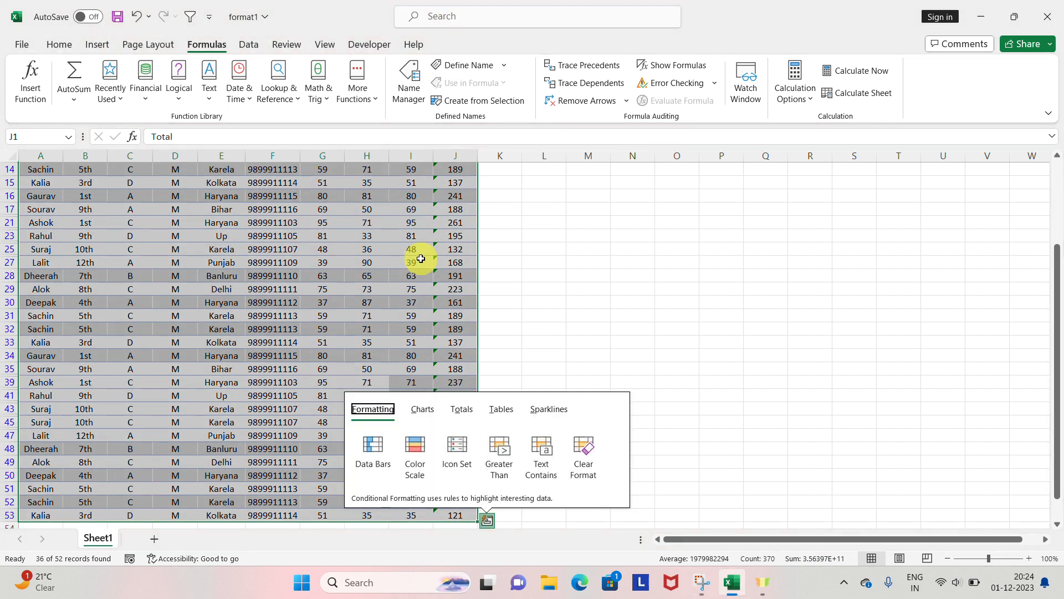
pyautogui.press('Escape')
# - Select the whole filtered table starting from the Name header in A1, through Total and down to the last record
pyautogui.scroll(4, 421, 258)
pyautogui.hotkey('ctrl', 'Home')
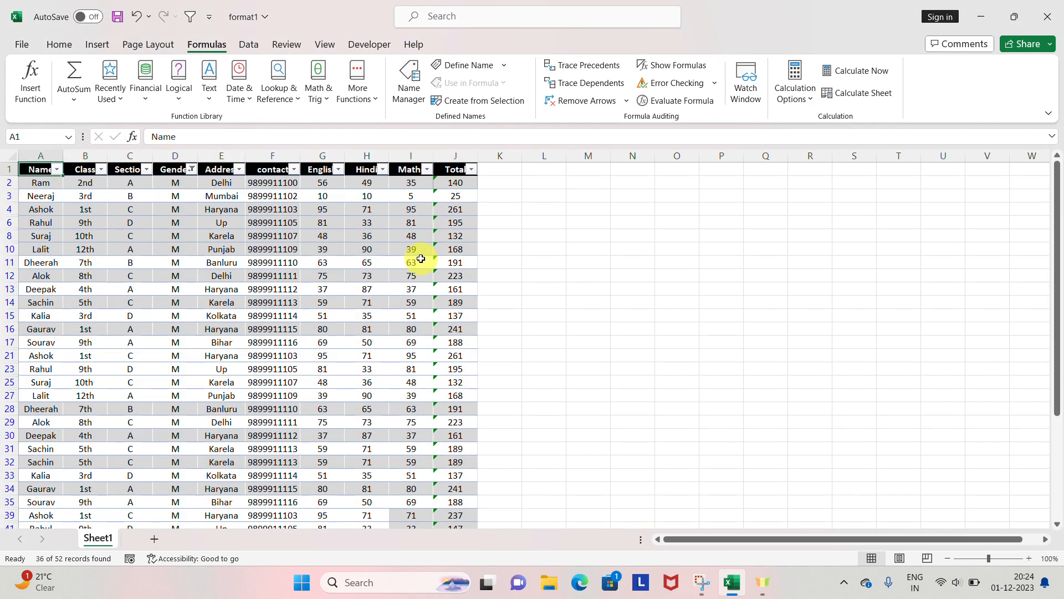
pyautogui.hotkey('ctrl', 'shift', 'Right')
pyautogui.hotkey('ctrl', 'shift', 'Down')
pyautogui.hotkey('ctrl', 'Home')
pyautogui.hotkey('ctrl', 'shift', 'Right')
pyautogui.hotkey('ctrl', 'shift', 'Down')
pyautogui.hotkey('ctrl', 'Home')
pyautogui.hotkey('ctrl', 'shift', 'Right')
pyautogui.hotkey('ctrl', 'shift', 'Down')
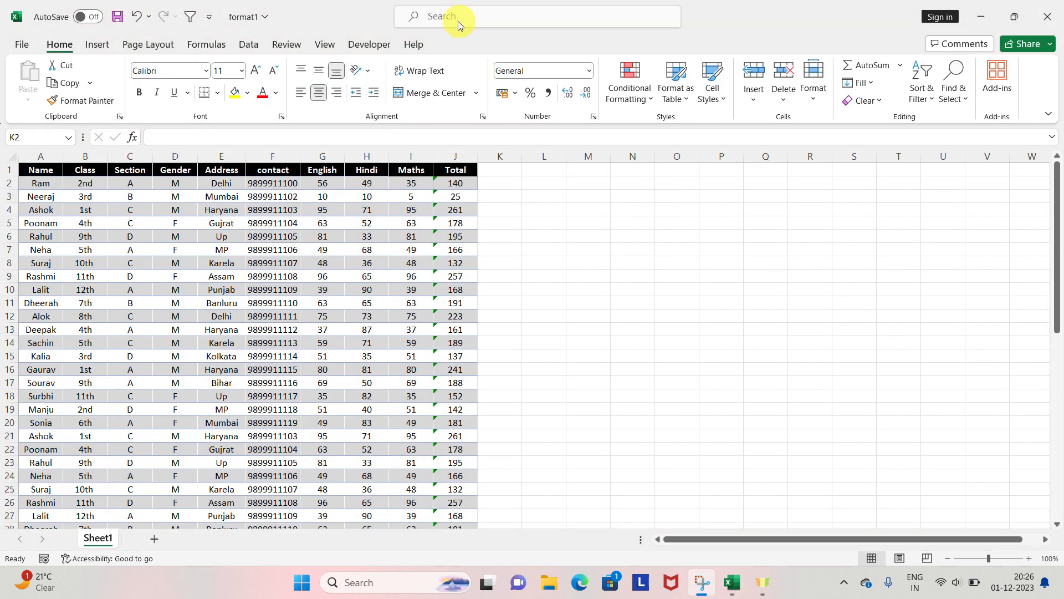
# - Add a Percentage header in K1 with the Total header's formatting and autofit column K to the text
pyautogui.click(483, 174)
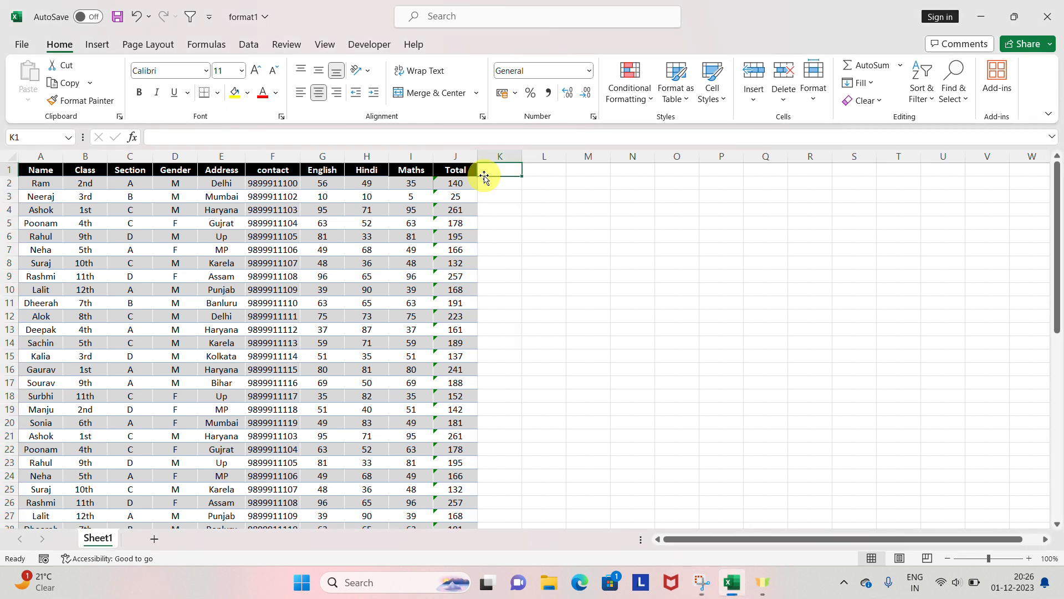
pyautogui.press('Left')
pyautogui.press('Right')
pyautogui.write('P')
pyautogui.press('Escape')
pyautogui.hotkey('ctrl', 'r')
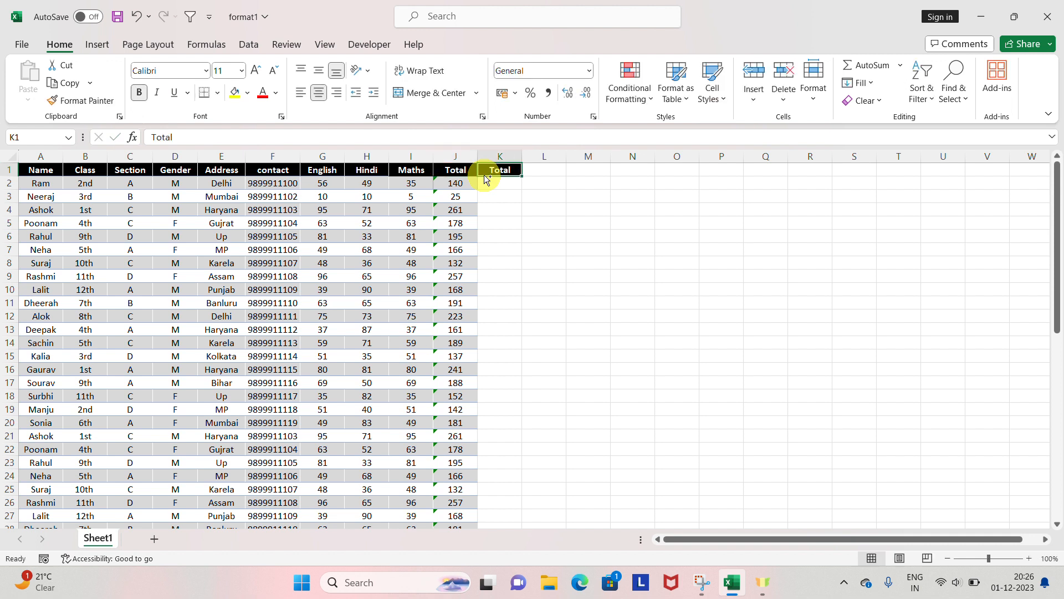
pyautogui.write('er')
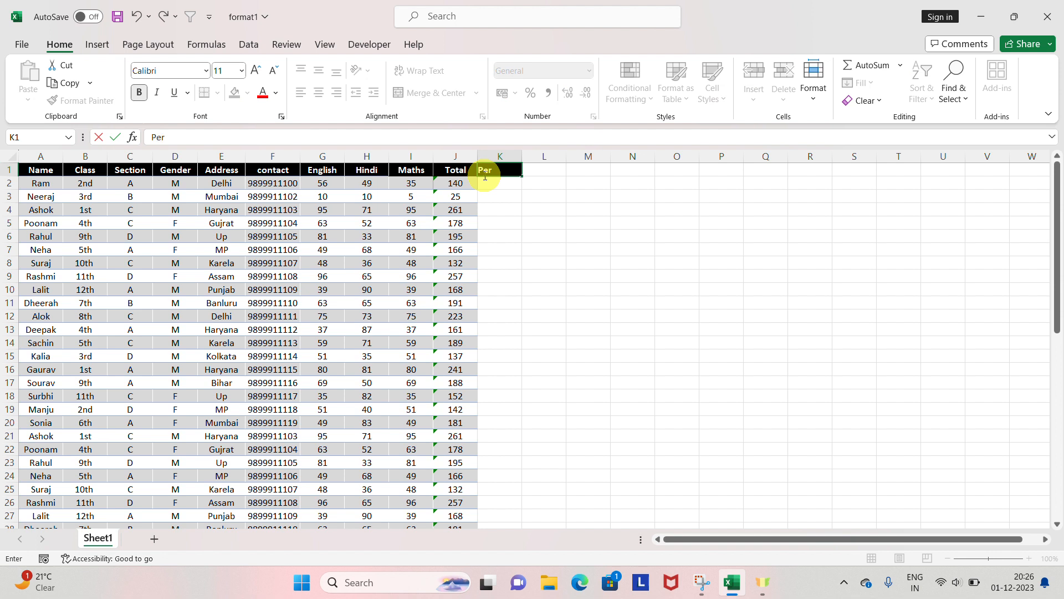
pyautogui.write('centage')
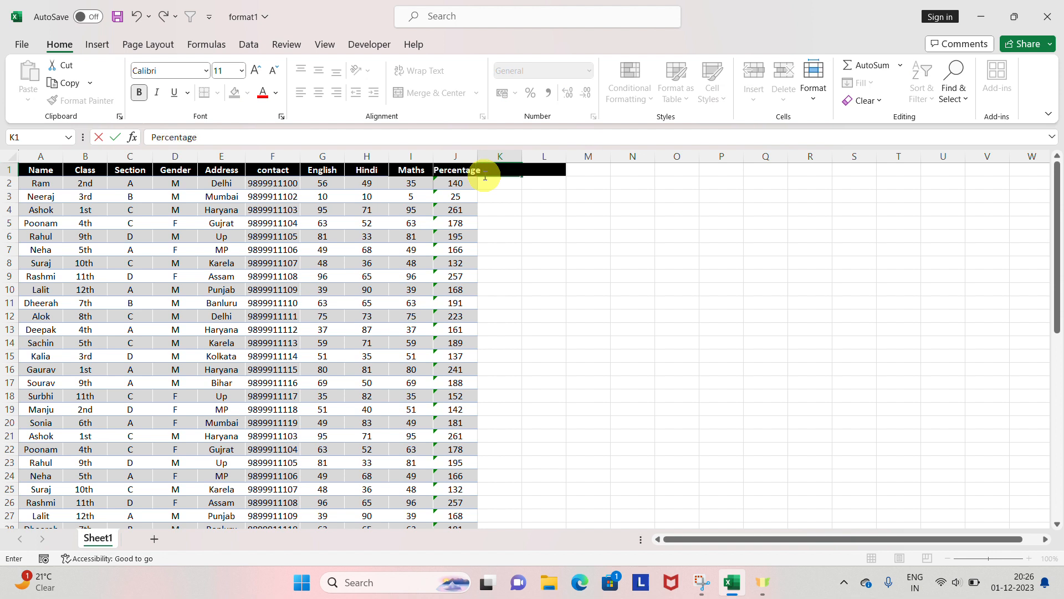
pyautogui.hotkey('ctrl', 'Return')
pyautogui.hotkey('alt', 'h')
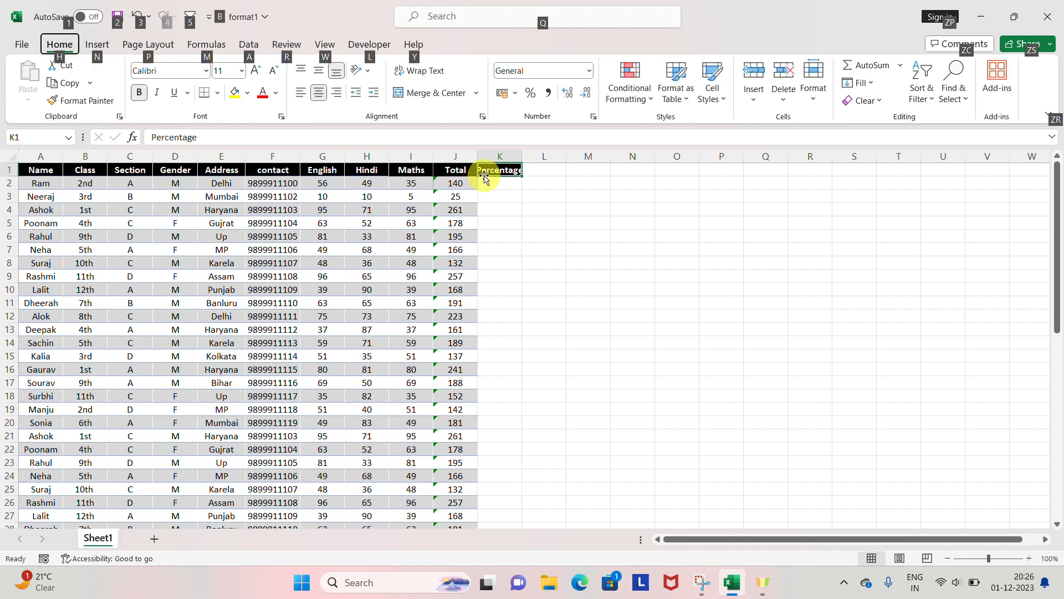
pyautogui.press('o')
pyautogui.press('i')
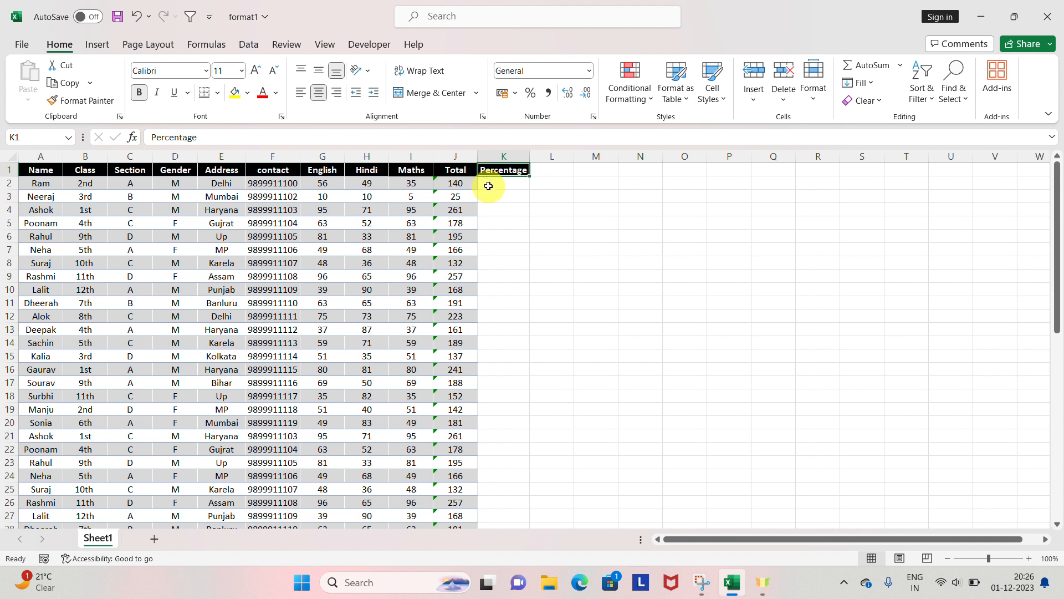
pyautogui.click(488, 185)
pyautogui.write('=')
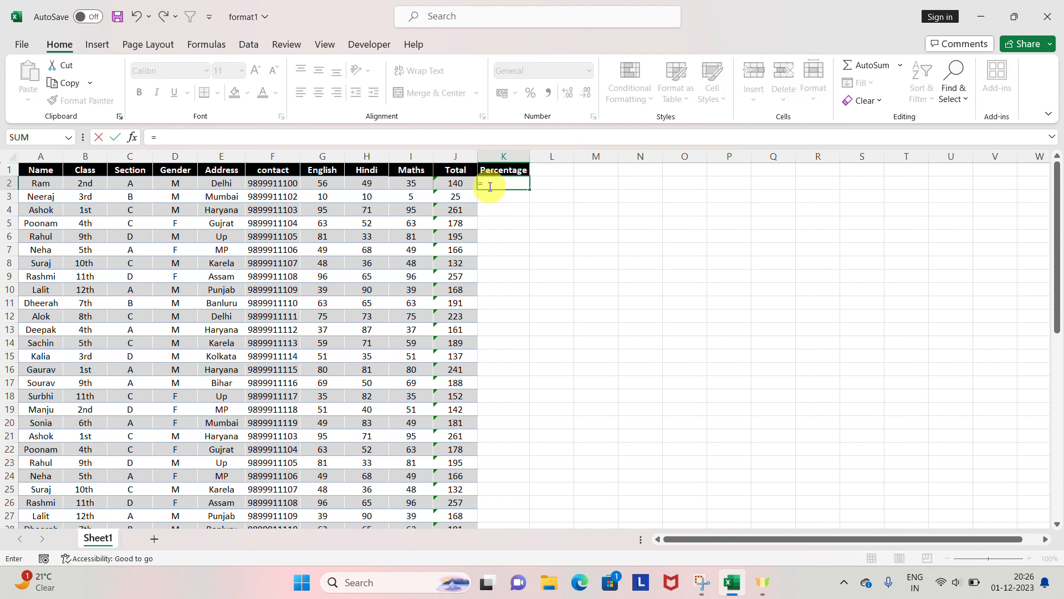
pyautogui.press('Left')
pyautogui.press('Escape')
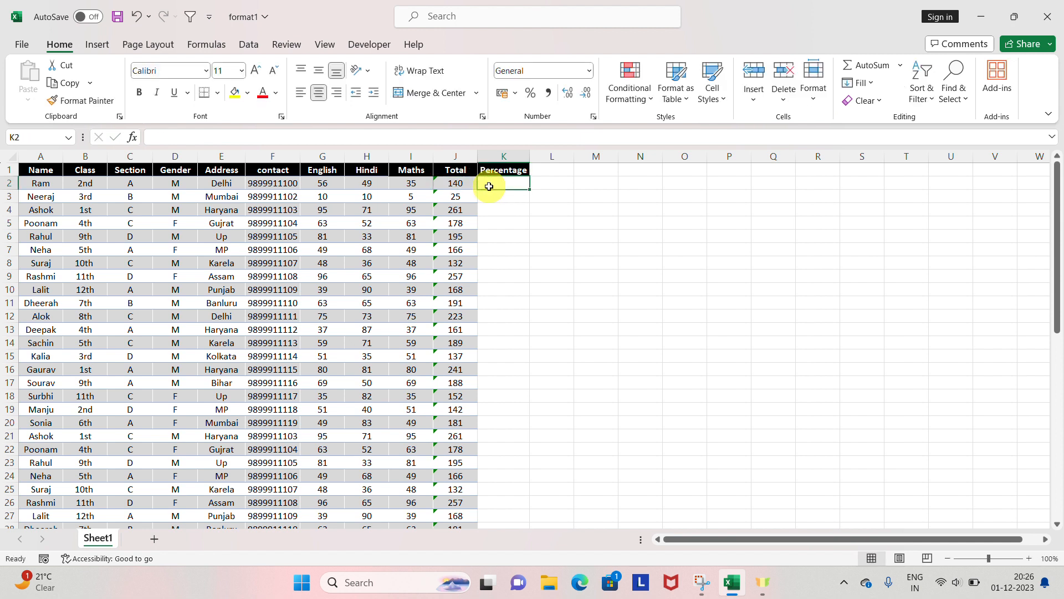
# - Enter the formula =J2/300 in K2 to divide the first student's total by the maximum marks
pyautogui.press('Left')
pyautogui.press('Right')
pyautogui.write('=')
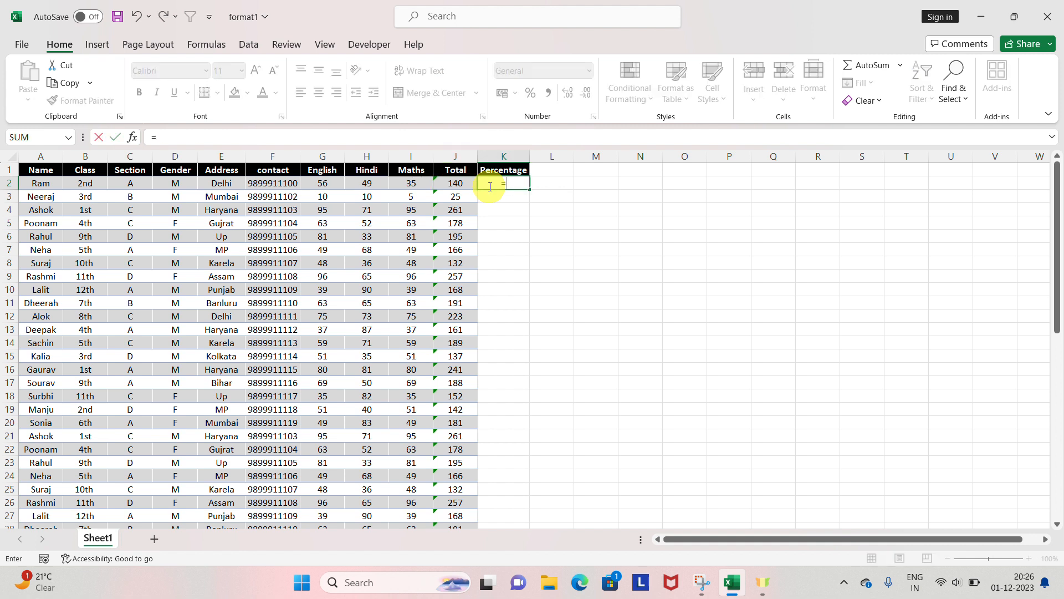
pyautogui.press('Left')
pyautogui.write('/')
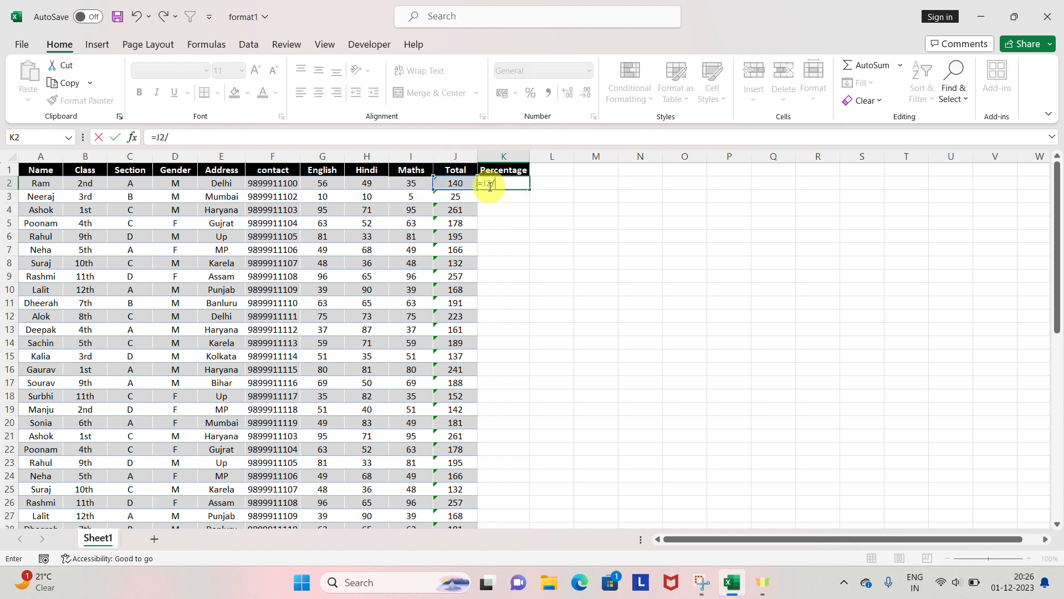
pyautogui.write('300')
pyautogui.press('Return')
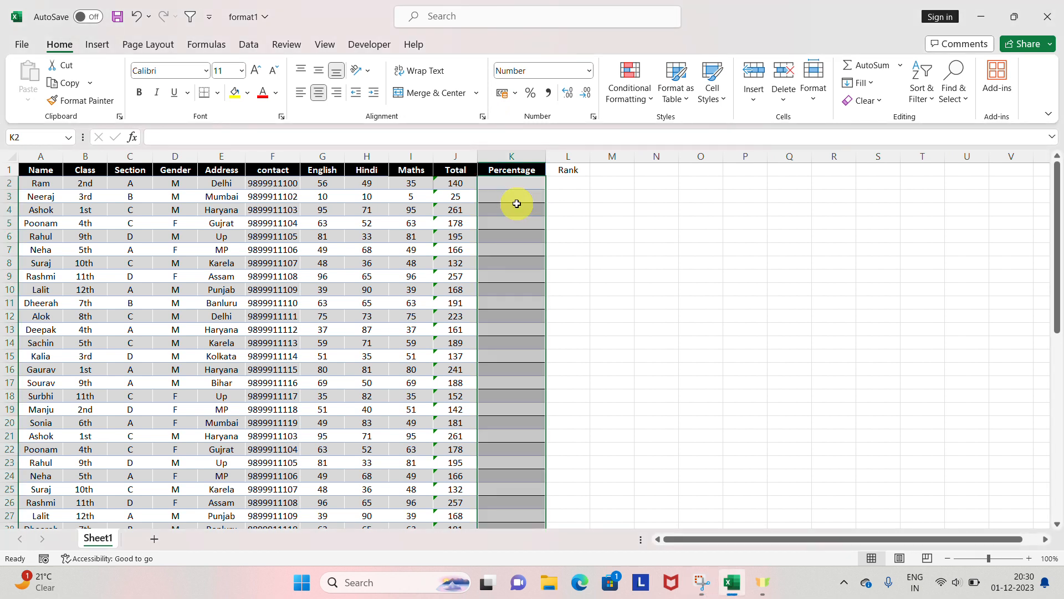
# - Enter the formula =J2/300*100 in K2 for the first student's percentage
pyautogui.press('Up')
pyautogui.press('Down')
pyautogui.write('=')
pyautogui.press('Left')
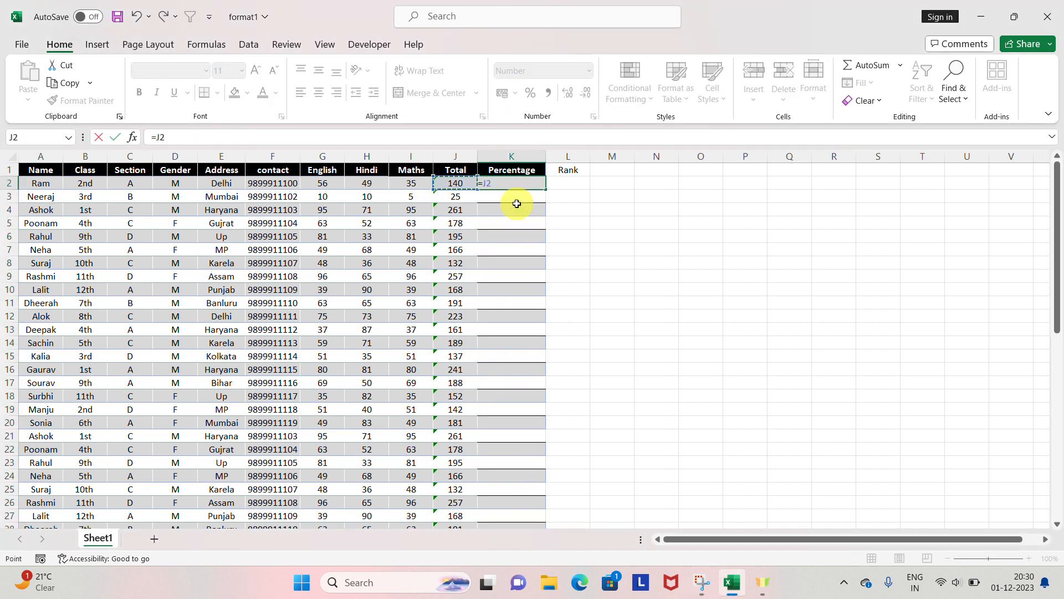
pyautogui.write('/300*100')
pyautogui.press('Return')
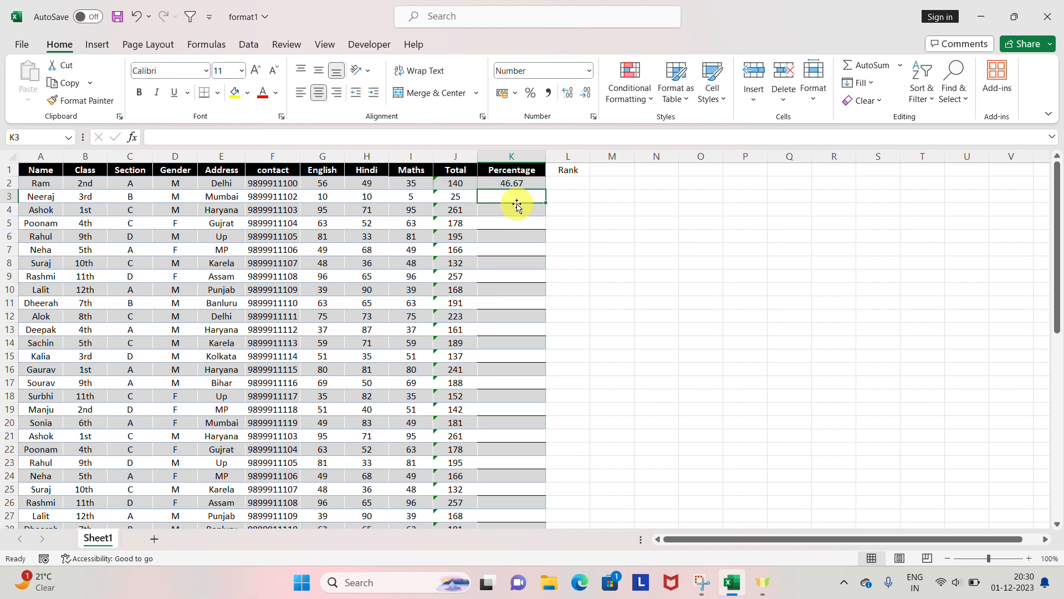
# - Fill the percentage formula from K2 down to the last student record in K53
pyautogui.press('Left')
pyautogui.hotkey('ctrl', 'Down')
pyautogui.press('Right')
pyautogui.hotkey('ctrl', 'shift', 'Up')
pyautogui.hotkey('shift', 'Down')
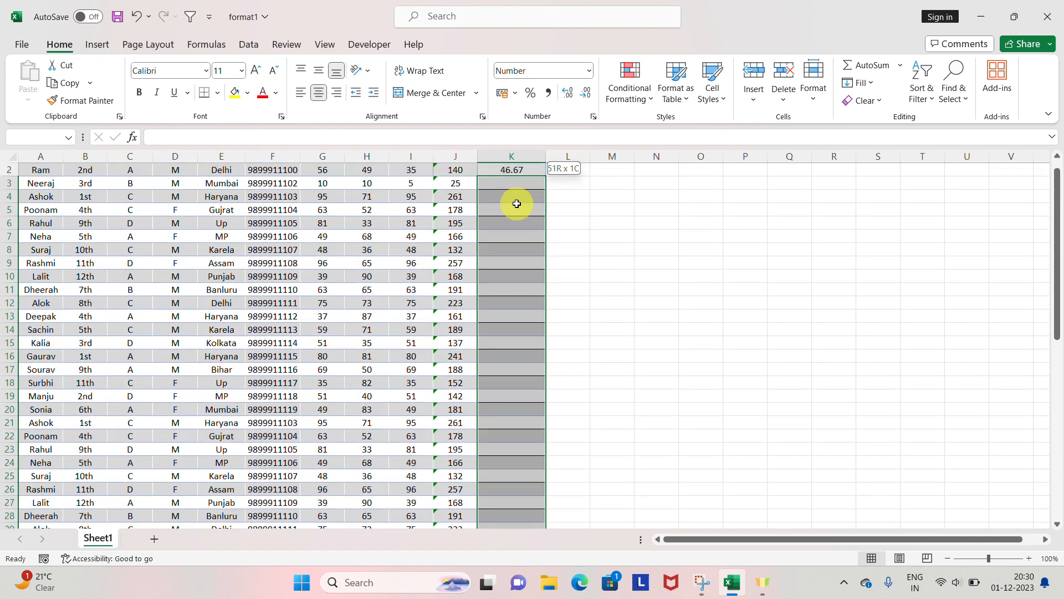
pyautogui.hotkey('shift', 'Up')
pyautogui.hotkey('ctrl', 'd')
pyautogui.hotkey('ctrl', 'q')
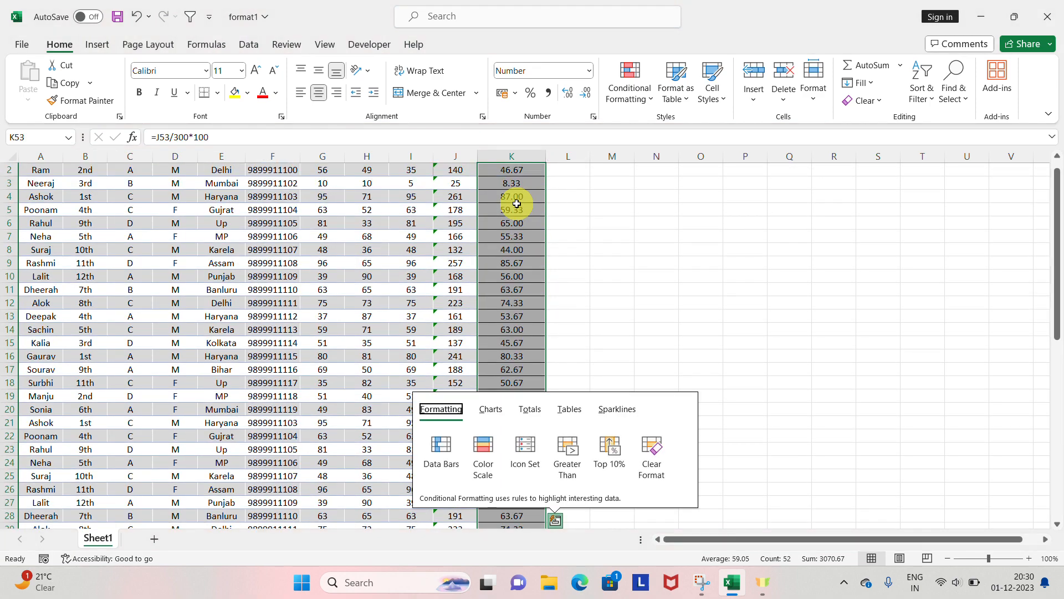
pyautogui.press('Escape')
# - Copy the Percentage header's formatting to L1 and set the header text to Rank
pyautogui.press('Up')
pyautogui.press('Up')
pyautogui.press('Right')
pyautogui.hotkey('ctrl', 'Up')
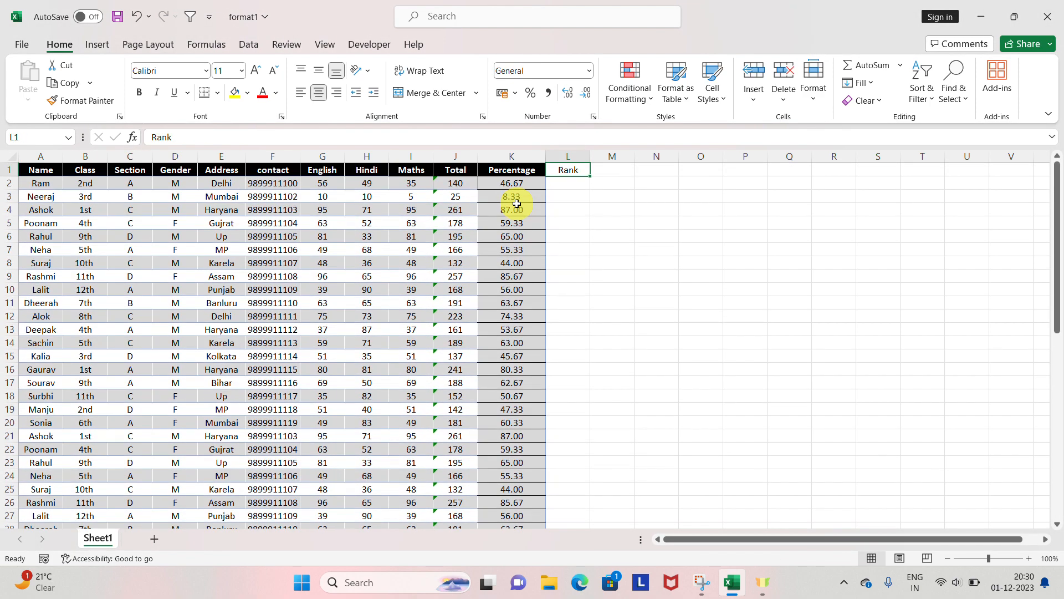
pyautogui.hotkey('ctrl', 'r')
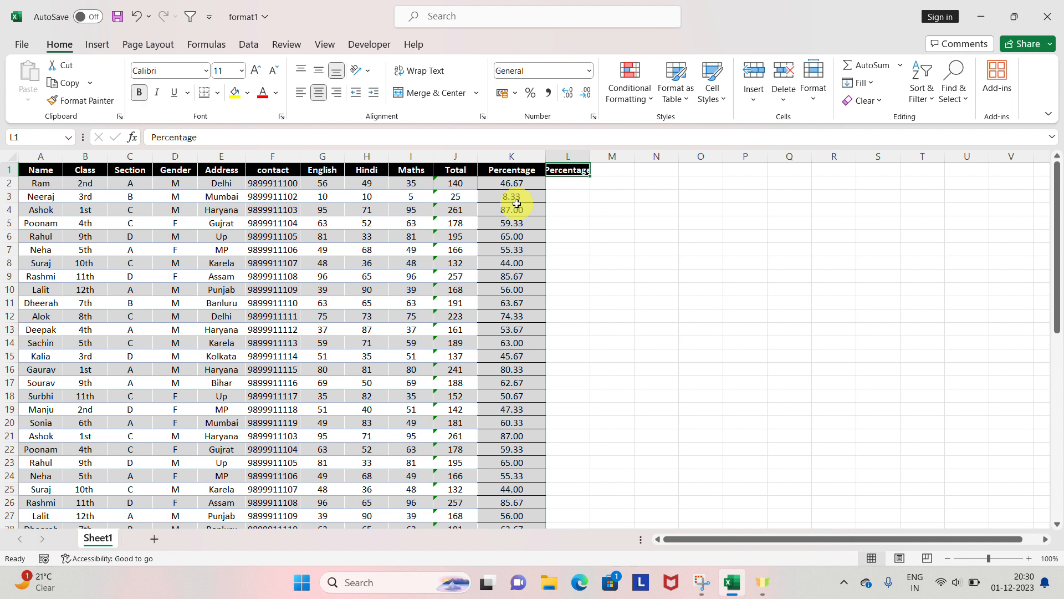
pyautogui.write('Ra')
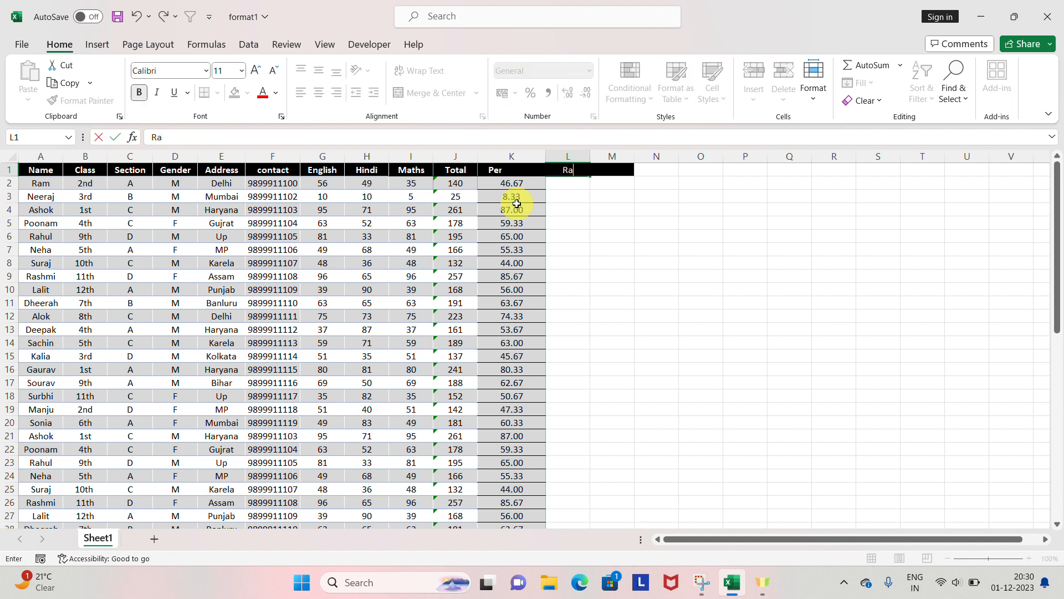
pyautogui.write('nk')
pyautogui.press('Tab')
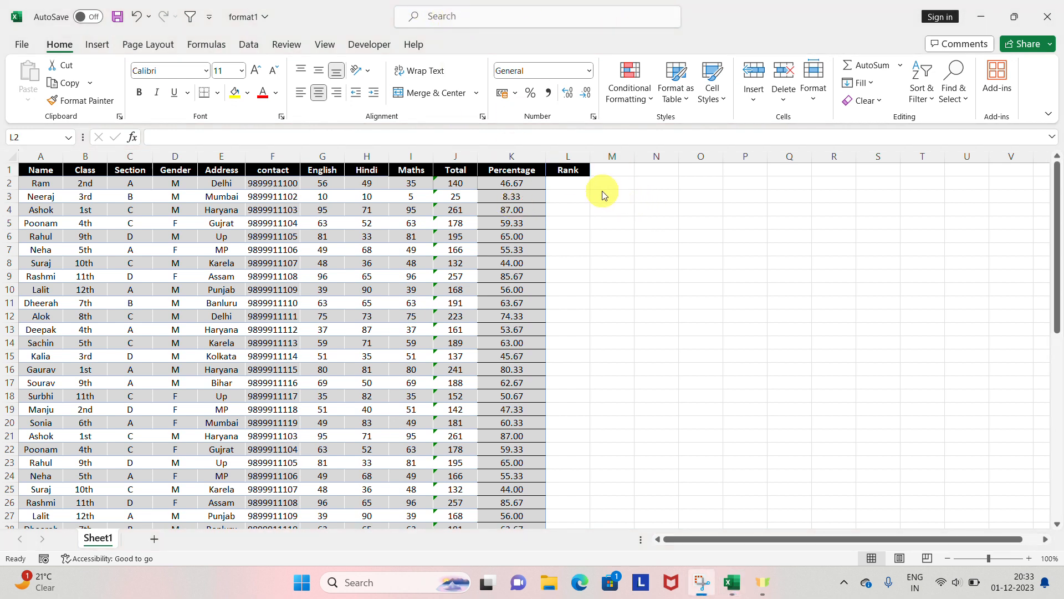
# - Enter the formula =IF(K2>=40,"Pass","Fail") in L2 for the first student's rank
pyautogui.click(567, 183)
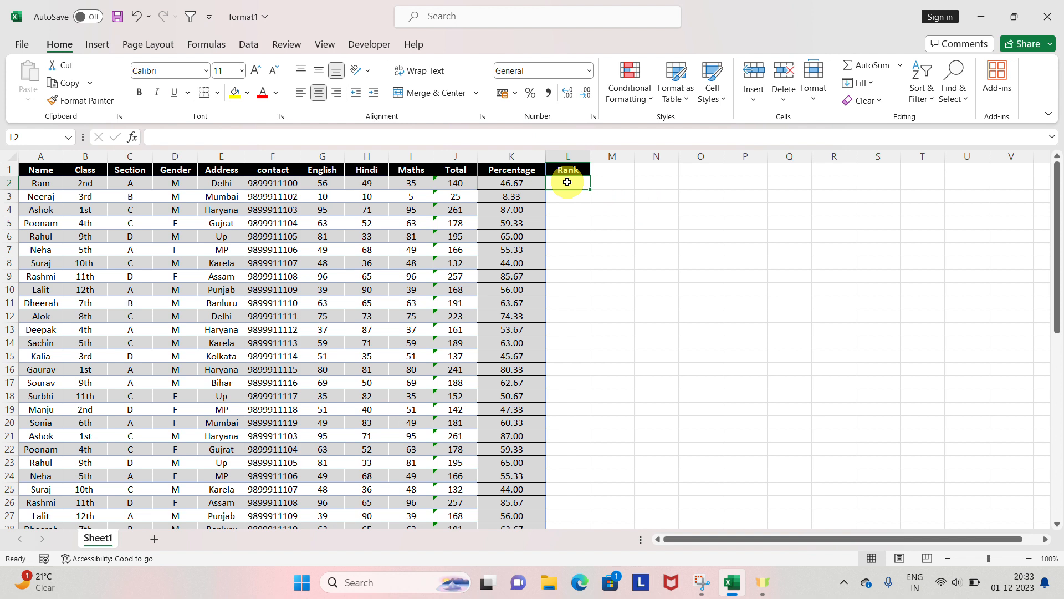
pyautogui.write('=')
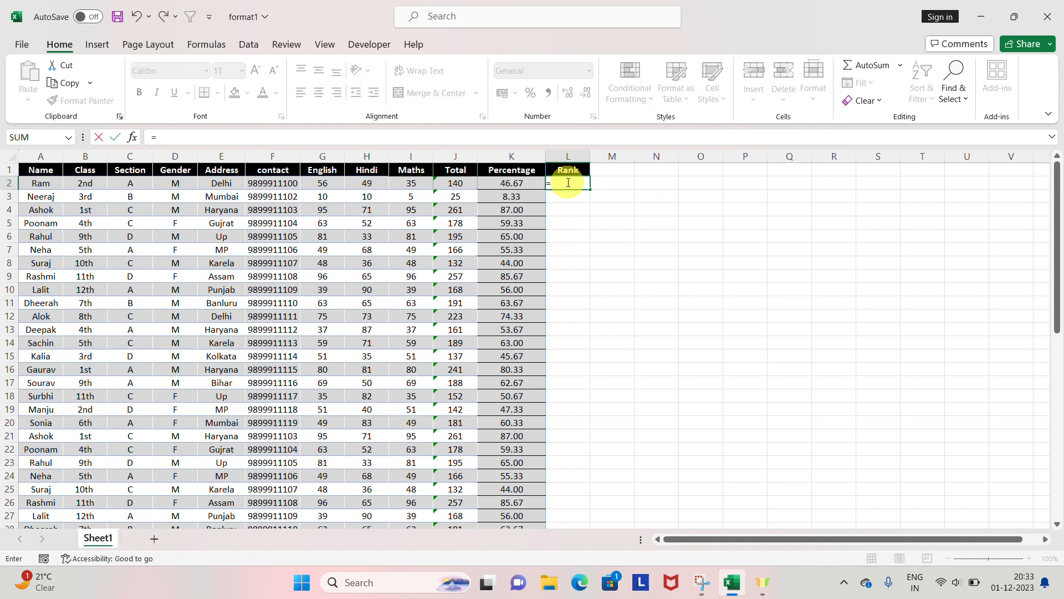
pyautogui.write('IF(')
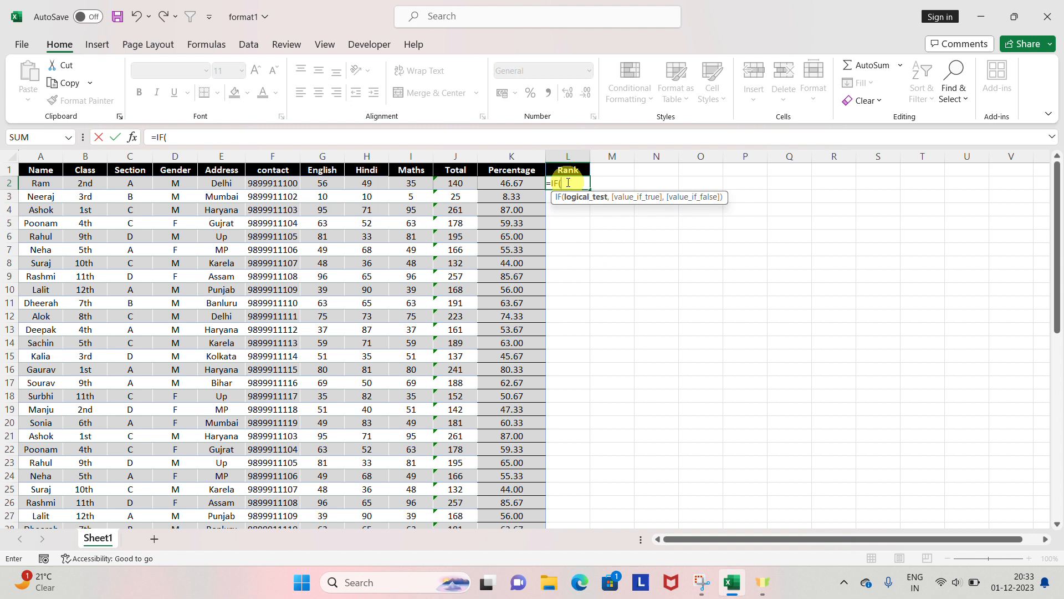
pyautogui.click(525, 183)
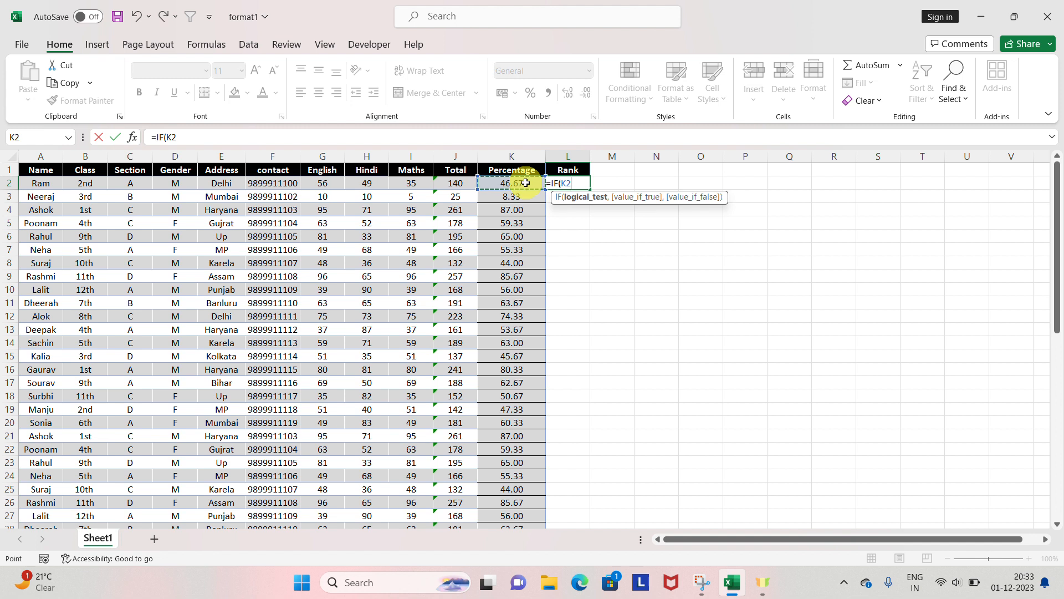
pyautogui.write('>=40')
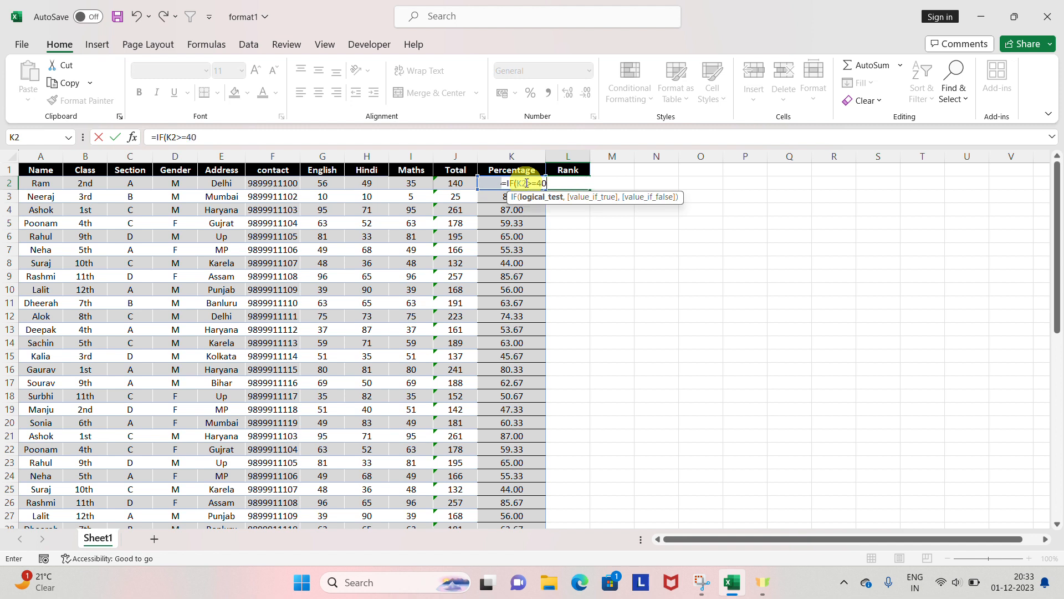
pyautogui.write(',')
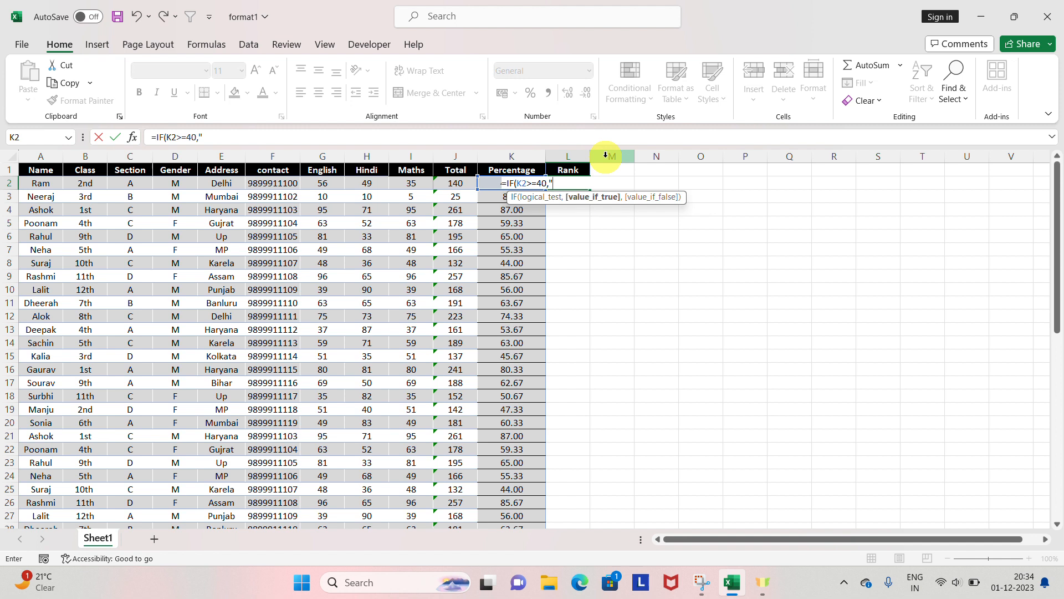
pyautogui.write('ass",')
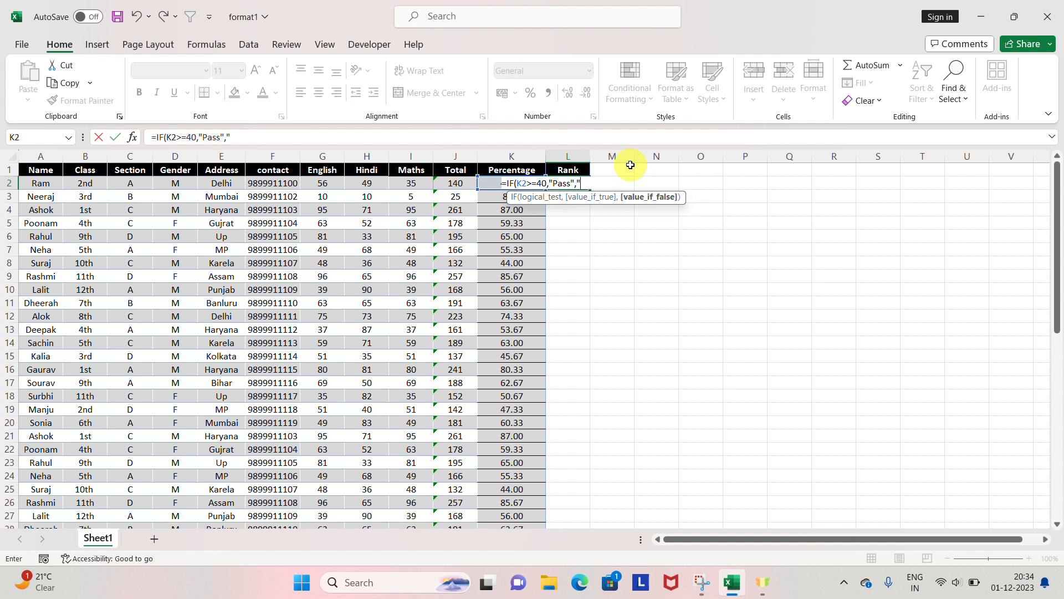
pyautogui.write('Fail")')
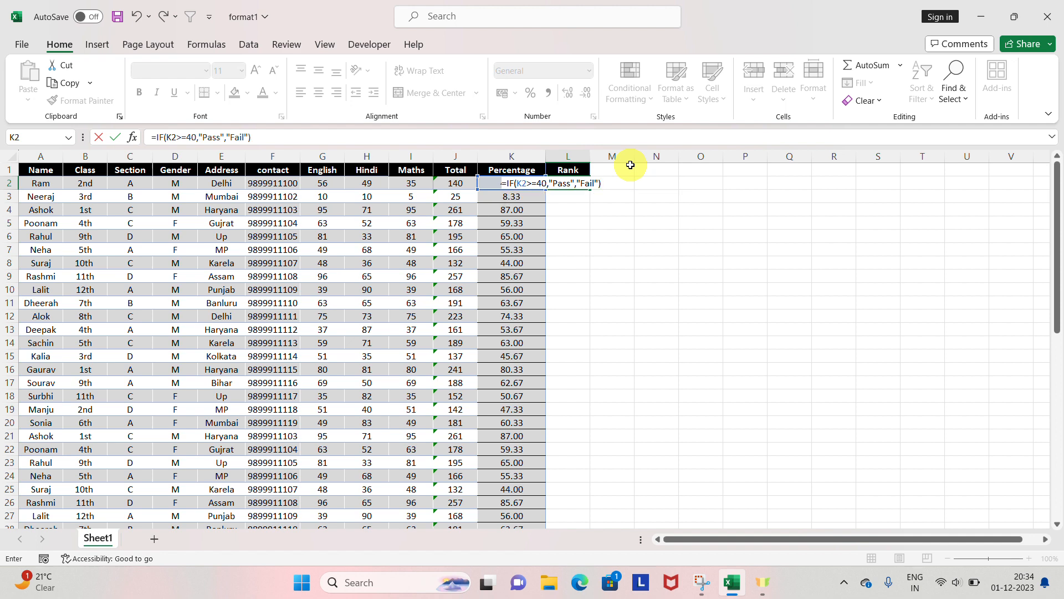
pyautogui.press('Return')
# - Fill the Pass/Fail formula from L2 down to the last student record in L53
pyautogui.press('Left')
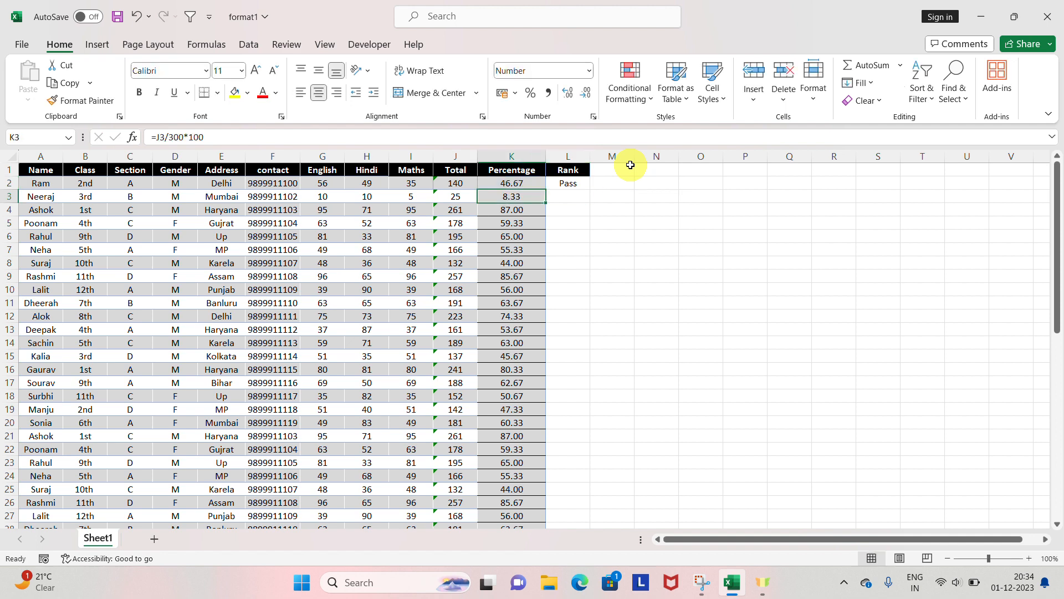
pyautogui.hotkey('ctrl', 'Down')
pyautogui.press('Right')
pyautogui.hotkey('ctrl', 'shift', 'Up')
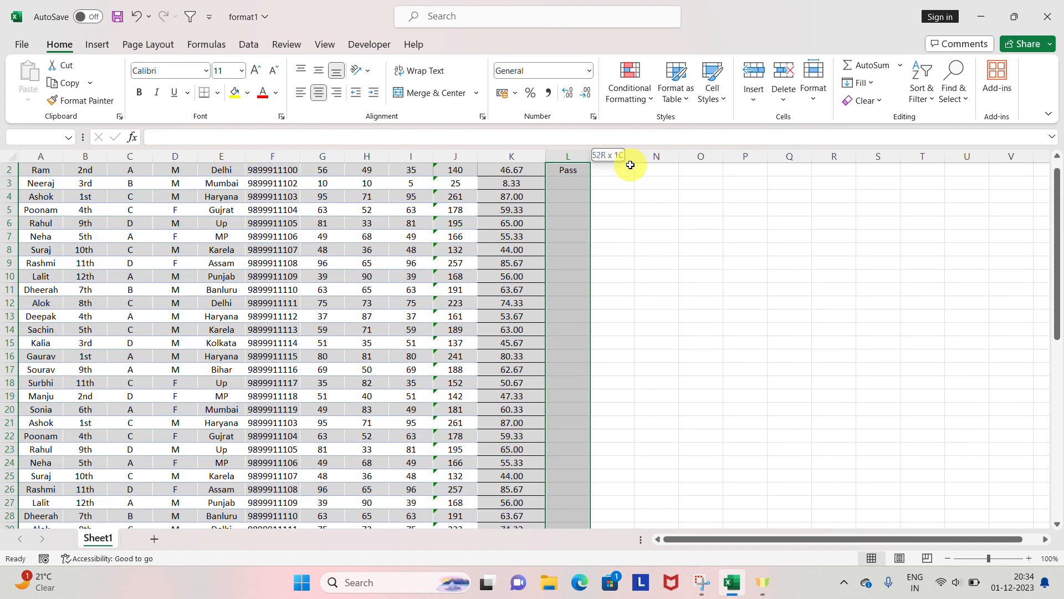
pyautogui.hotkey('ctrl', 'd')
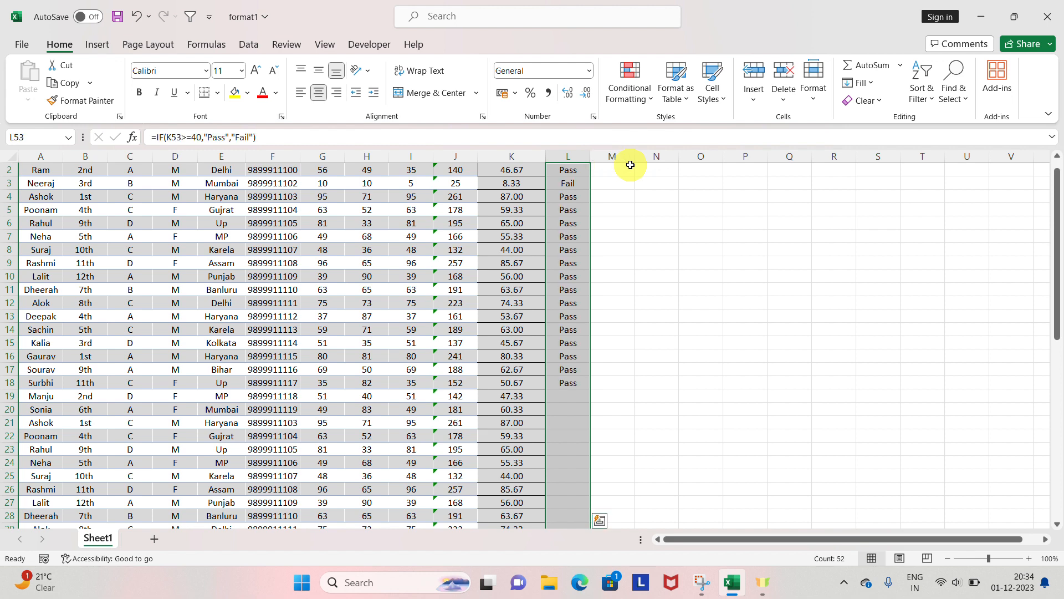
# - Review the Rank column's results against the corresponding percentages at the end and start of the table
pyautogui.press('Right')
pyautogui.press('Left')
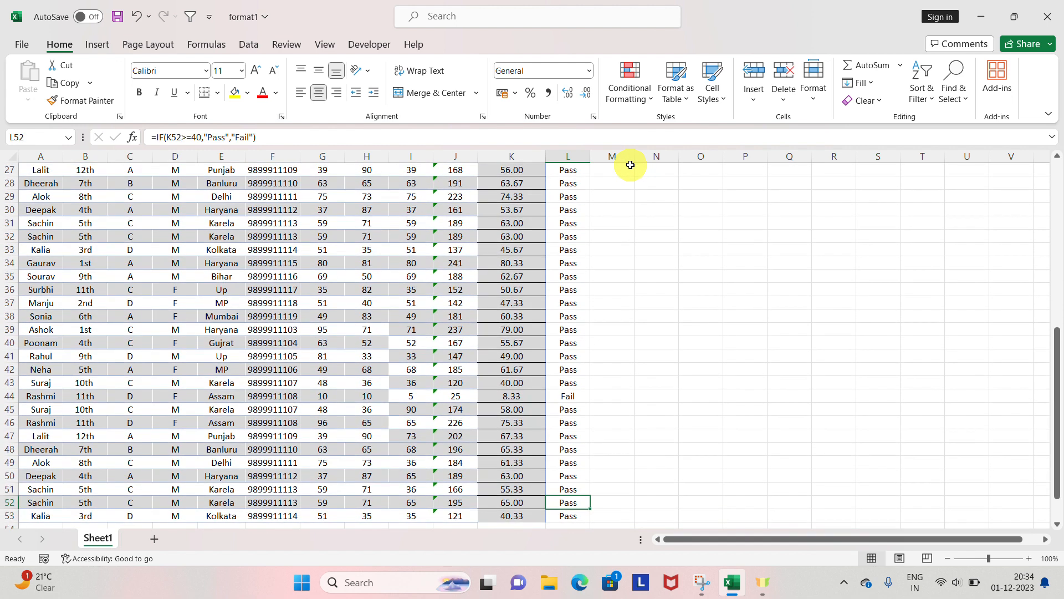
pyautogui.hotkey('ctrl', 'Up')
pyautogui.press('Down')
pyautogui.press('Down')
pyautogui.press('Left')
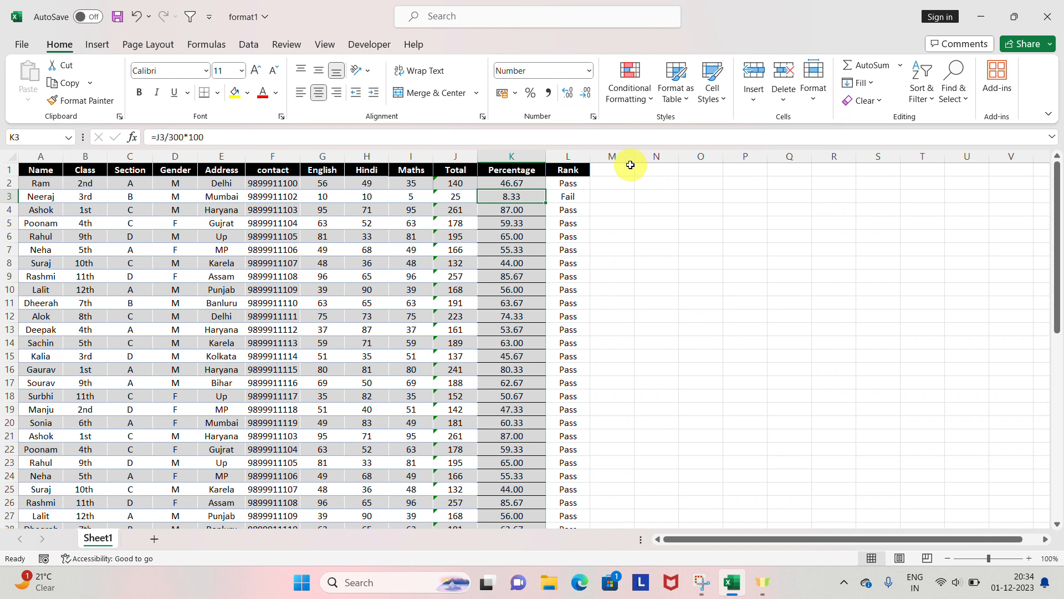
pyautogui.press('Right')
pyautogui.press('Left')
pyautogui.press('Right')
pyautogui.press('Down')
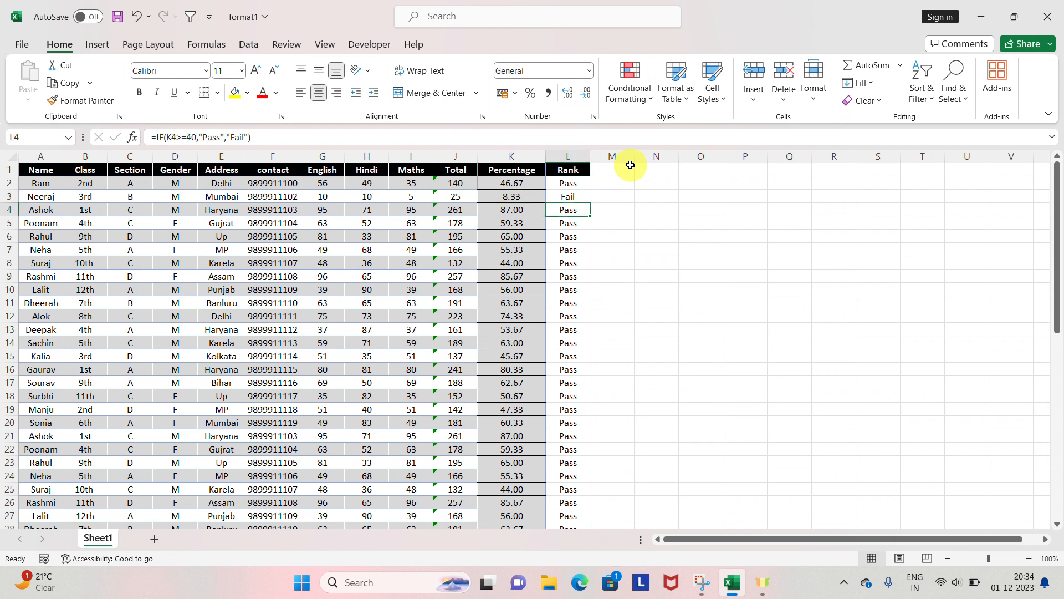
# - Set the Hindi mark in H31 and the Maths mark in I31 to 7 to test the Rank formula
pyautogui.press('Left')
pyautogui.press('Left')
pyautogui.press('Down')
pyautogui.press('Down')
pyautogui.press('Down')
pyautogui.press('Down')
pyautogui.press('Down')
pyautogui.press('Down')
pyautogui.press('Down')
pyautogui.press('Down')
pyautogui.press('Down')
pyautogui.press('Down')
pyautogui.press('Down')
pyautogui.press('Down')
pyautogui.press('Down')
pyautogui.press('Down')
pyautogui.press('Down')
pyautogui.press('Down')
pyautogui.press('Down')
pyautogui.press('Down')
pyautogui.press('Down')
pyautogui.press('Down')
pyautogui.press('Down')
pyautogui.press('Down')
pyautogui.press('Down')
pyautogui.press('Down')
pyautogui.press('Down')
pyautogui.press('Down')
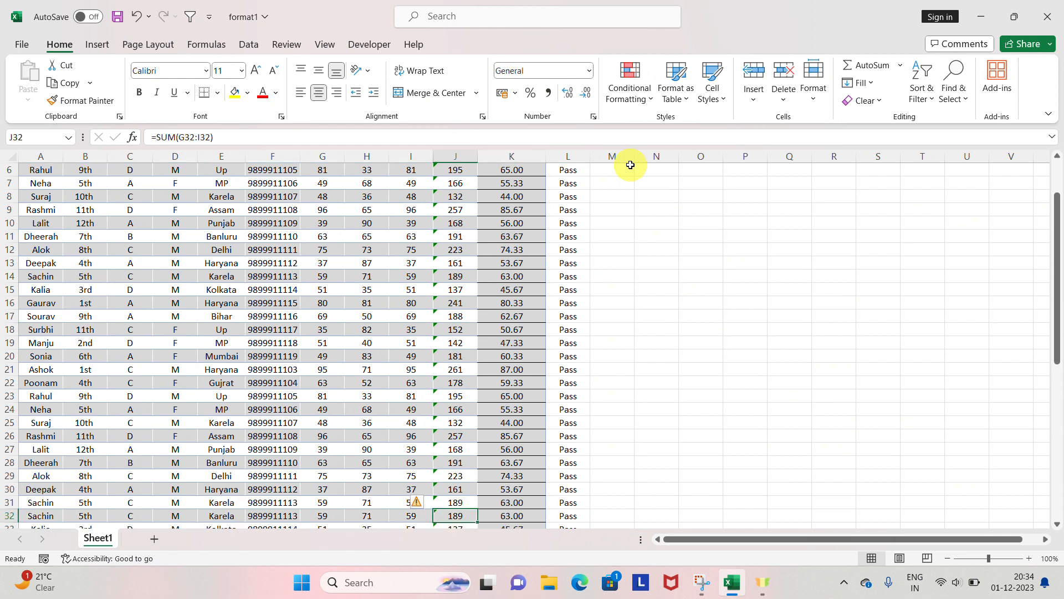
pyautogui.press('Left')
pyautogui.press('Down')
pyautogui.press('Left')
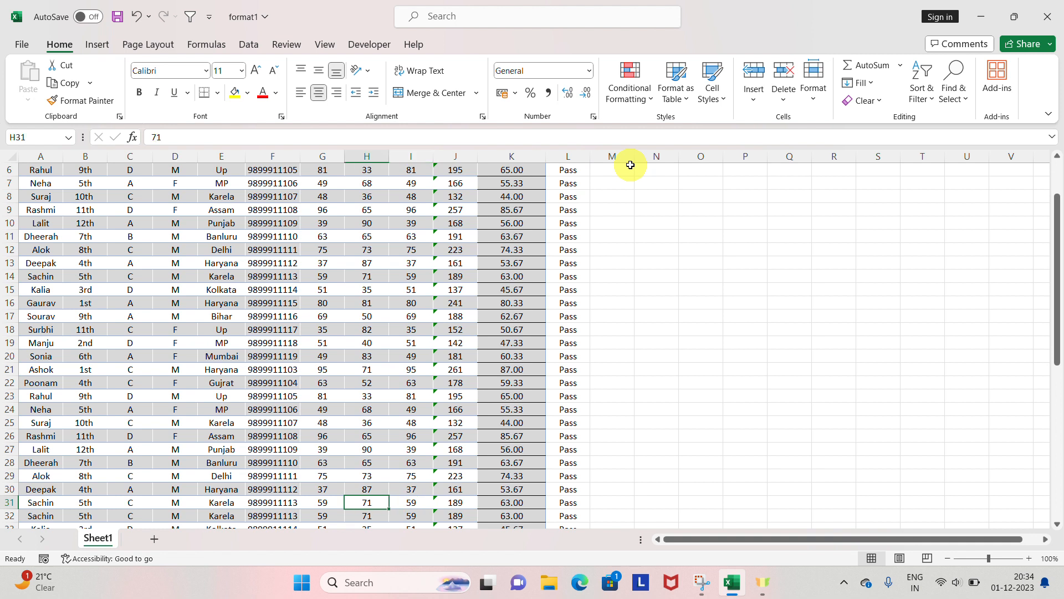
pyautogui.write('7')
pyautogui.press('Right')
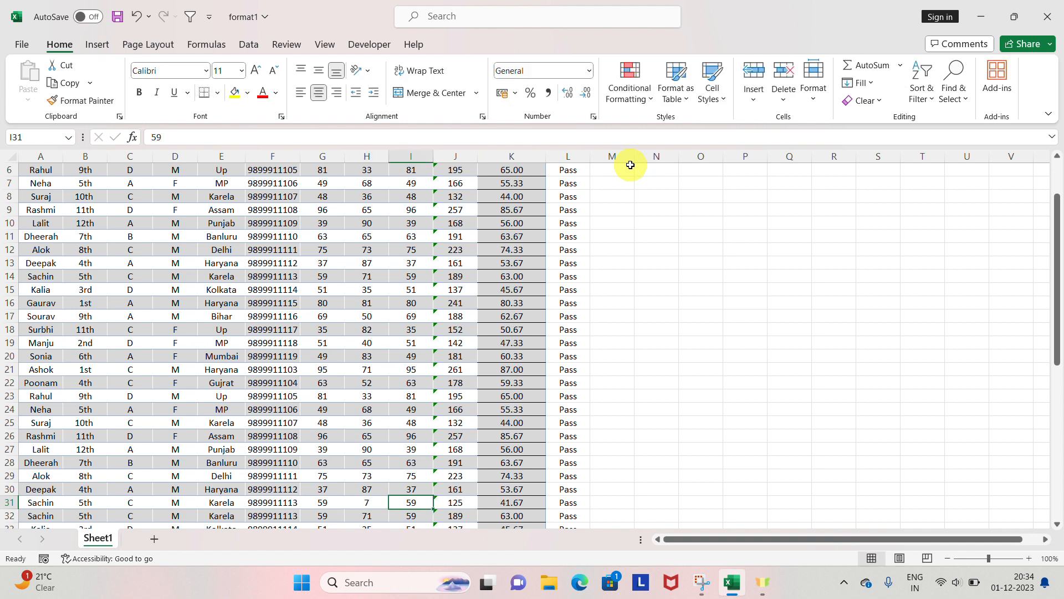
pyautogui.write('7')
pyautogui.press('Right')
pyautogui.press('Right')
pyautogui.press('Right')
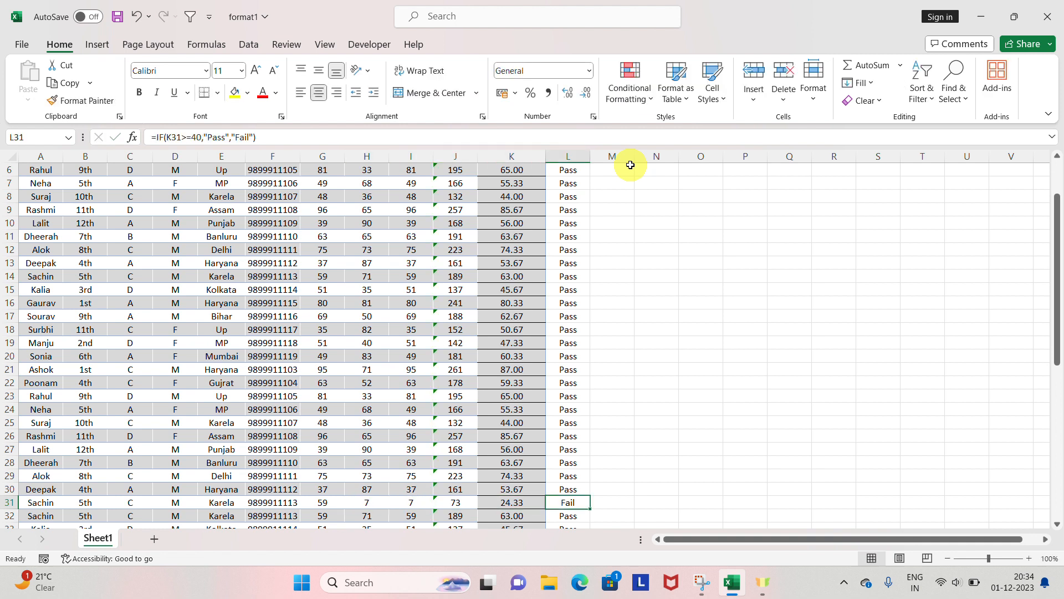
pyautogui.press('Right')
pyautogui.press('Down')
pyautogui.press('Left')
pyautogui.press('Up')
pyautogui.press('Up')
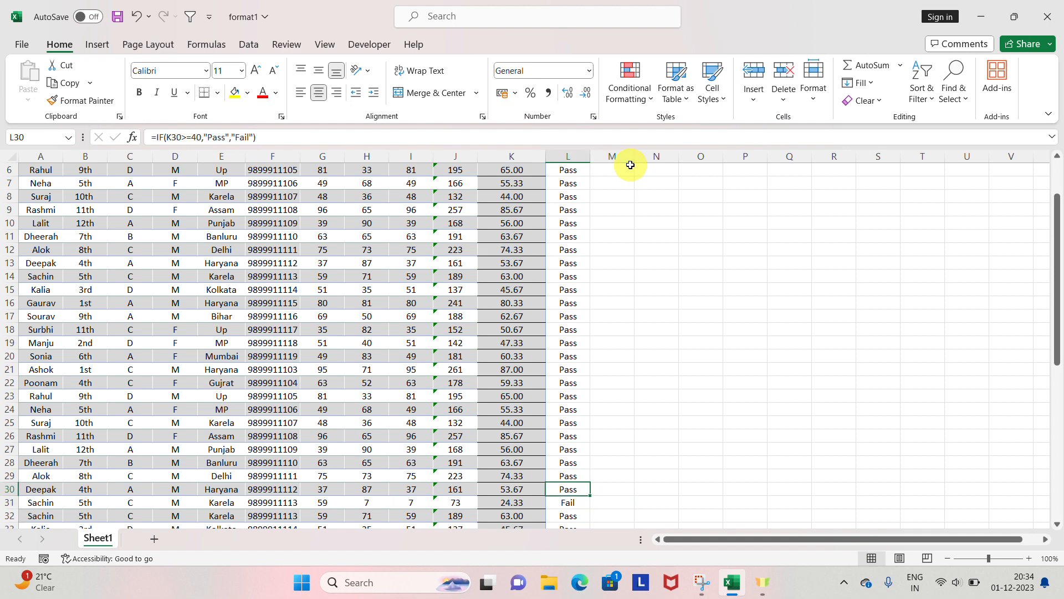
pyautogui.hotkey('ctrl', 'Up')
pyautogui.press('Down')
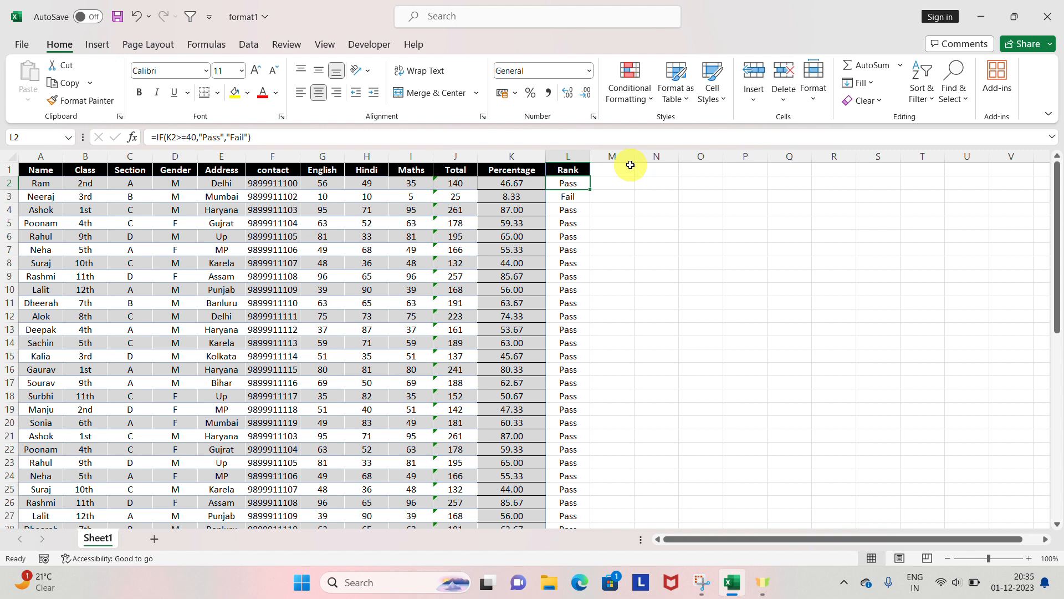
pyautogui.press('Up')
pyautogui.hotkey('ctrl', 'shift', 'Left')
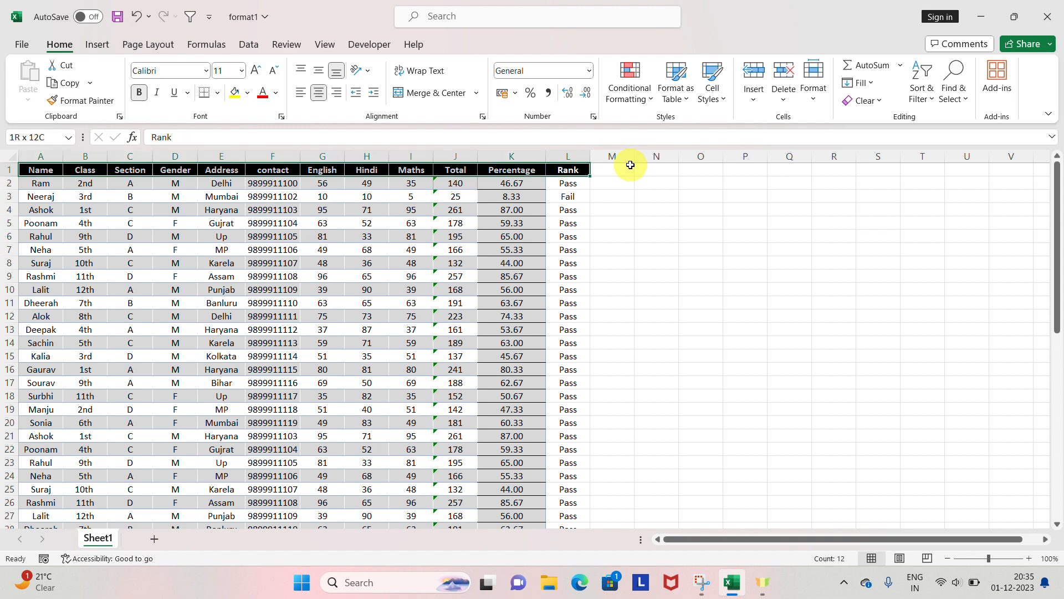
pyautogui.hotkey('ctrl', 'shift', 'Down')
pyautogui.press('Up')
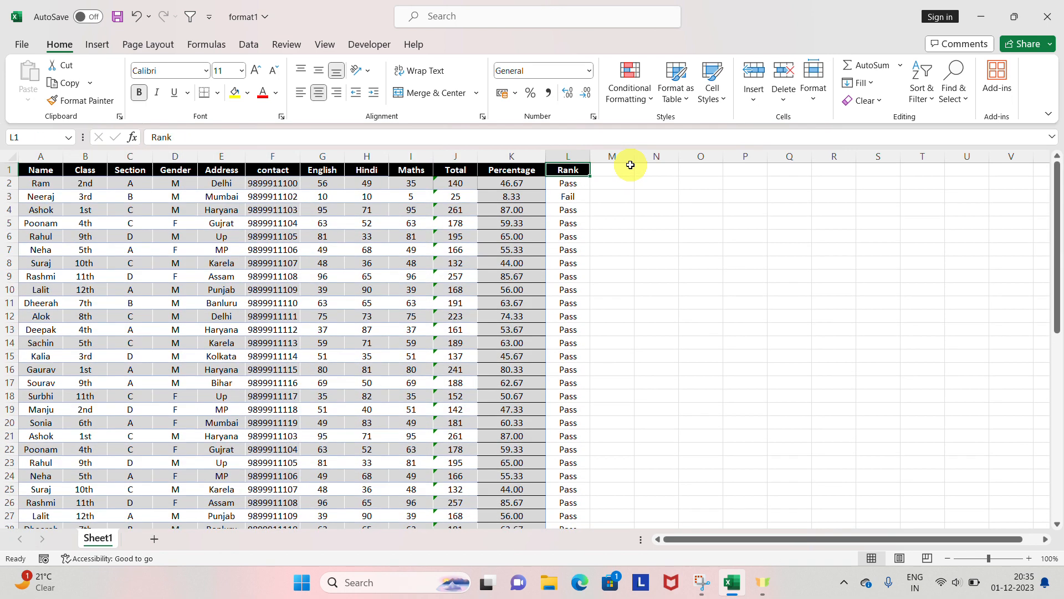
pyautogui.hotkey('ctrl', 'shift', 'Right')
pyautogui.press('Left')
pyautogui.hotkey('ctrl', 'Left')
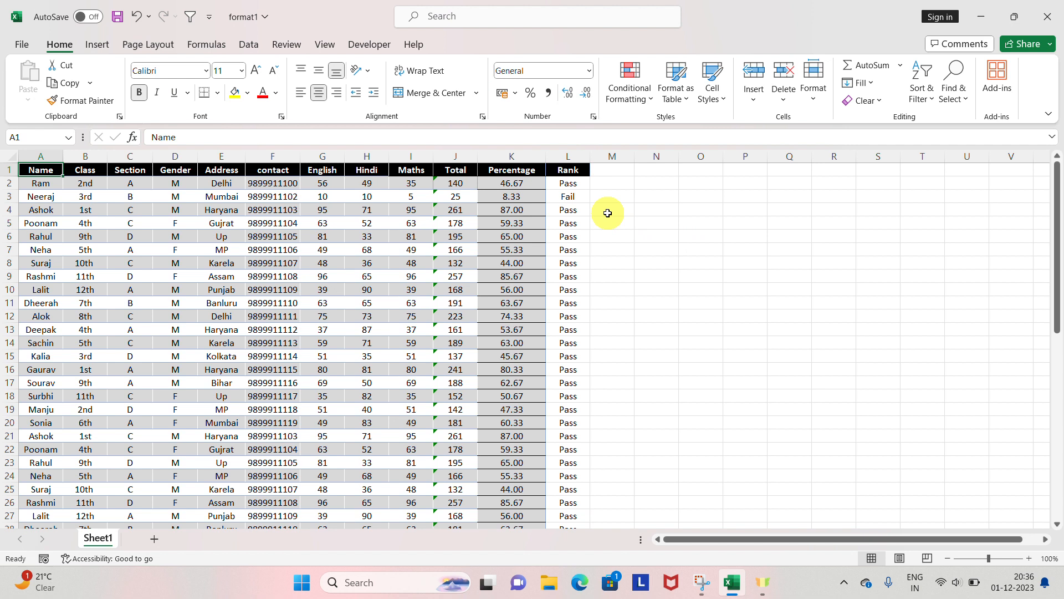
pyautogui.press('Right')
# - Change the condition of the IF formula in L2 to K2>=75
pyautogui.click(587, 207)
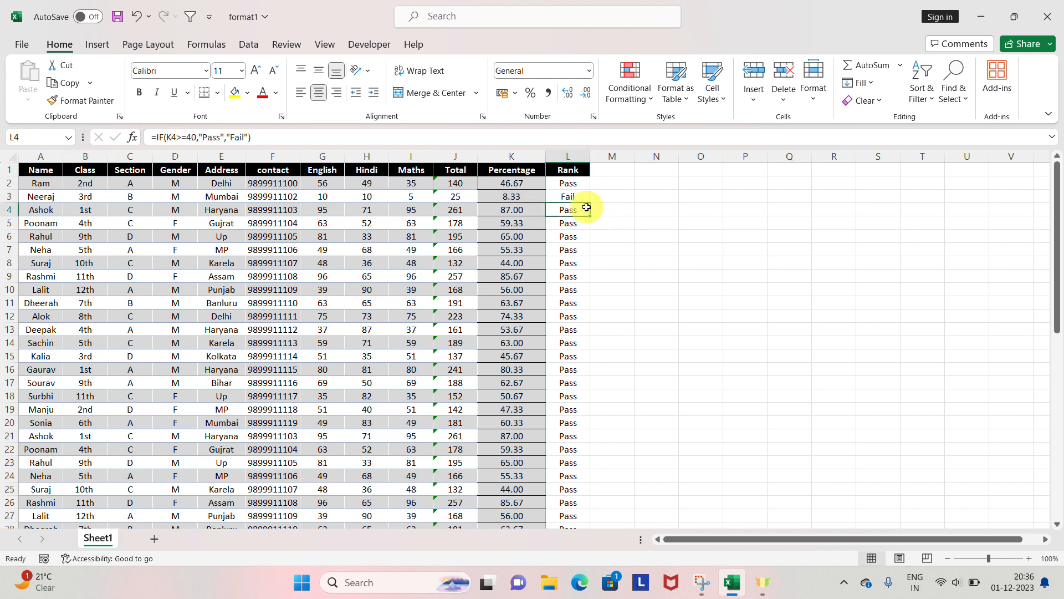
pyautogui.press('Up')
pyautogui.press('Up')
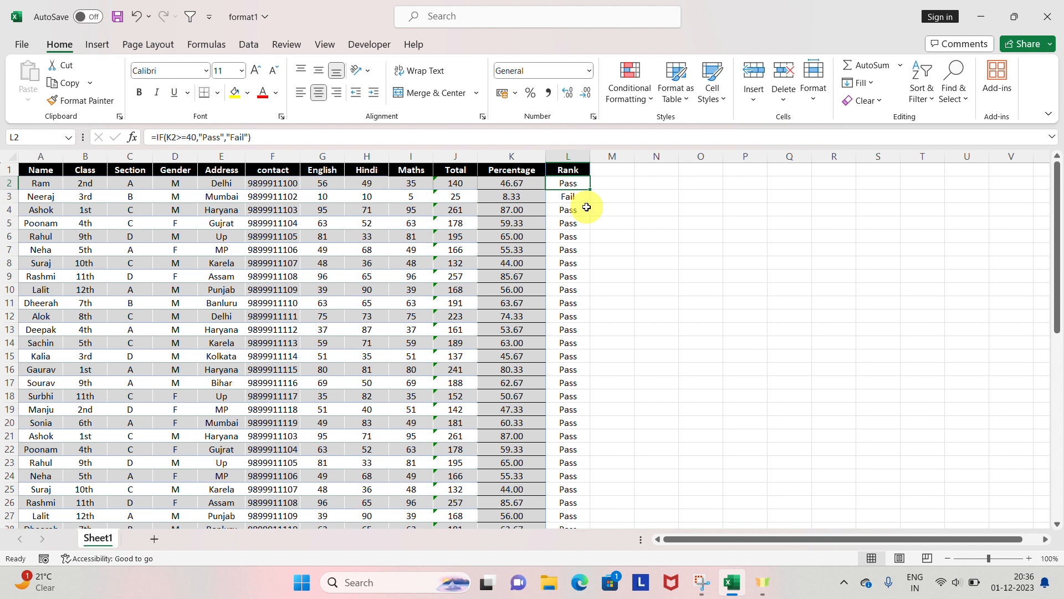
pyautogui.press('F2')
pyautogui.press('Left')
pyautogui.press('Left')
pyautogui.press('Left')
pyautogui.press('Left')
pyautogui.press('Left')
pyautogui.press('Left')
pyautogui.press('Left')
pyautogui.press('Left')
pyautogui.press('Left')
pyautogui.press('Left')
pyautogui.press('Left')
pyautogui.press('Left')
pyautogui.press('Left')
pyautogui.press('Left')
pyautogui.press('Left')
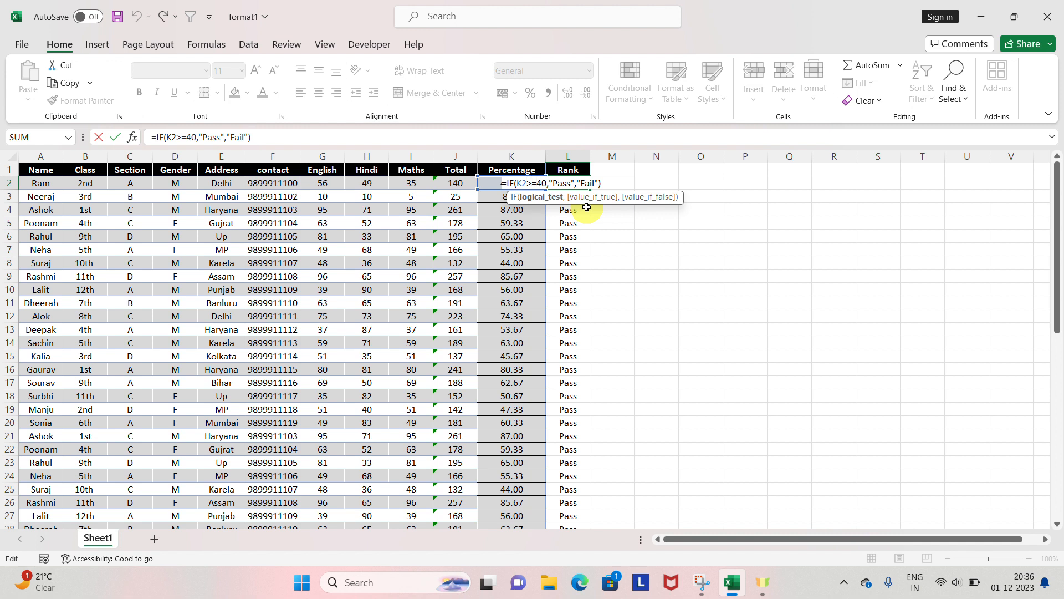
pyautogui.hotkey('shift', 'Right')
pyautogui.hotkey('shift', 'Right')
pyautogui.write('75')
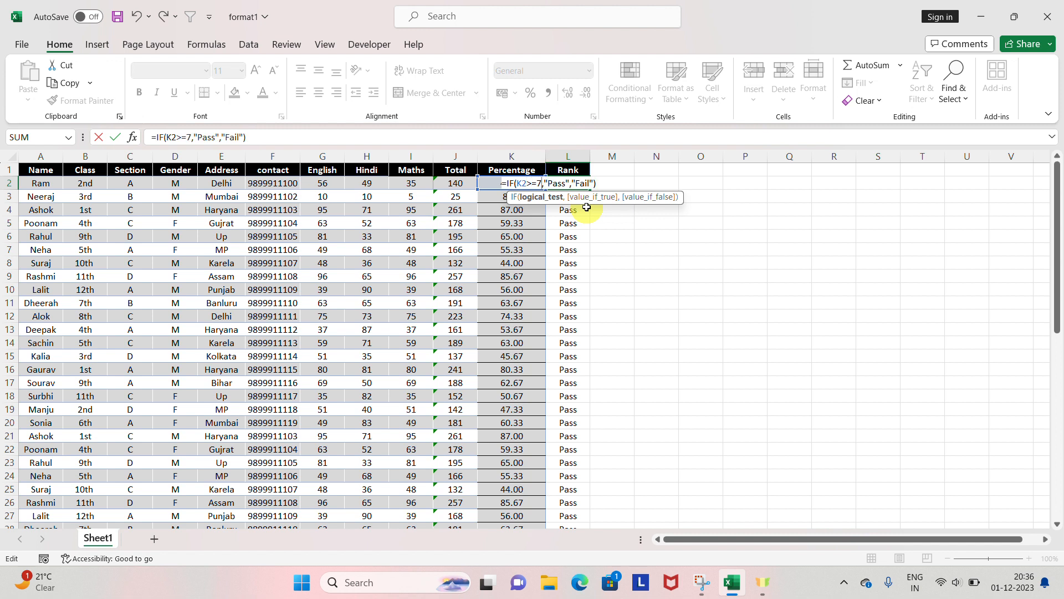
# - Replace the "Pass" result in L2's IF formula with "Ist Rank"
pyautogui.press('Right')
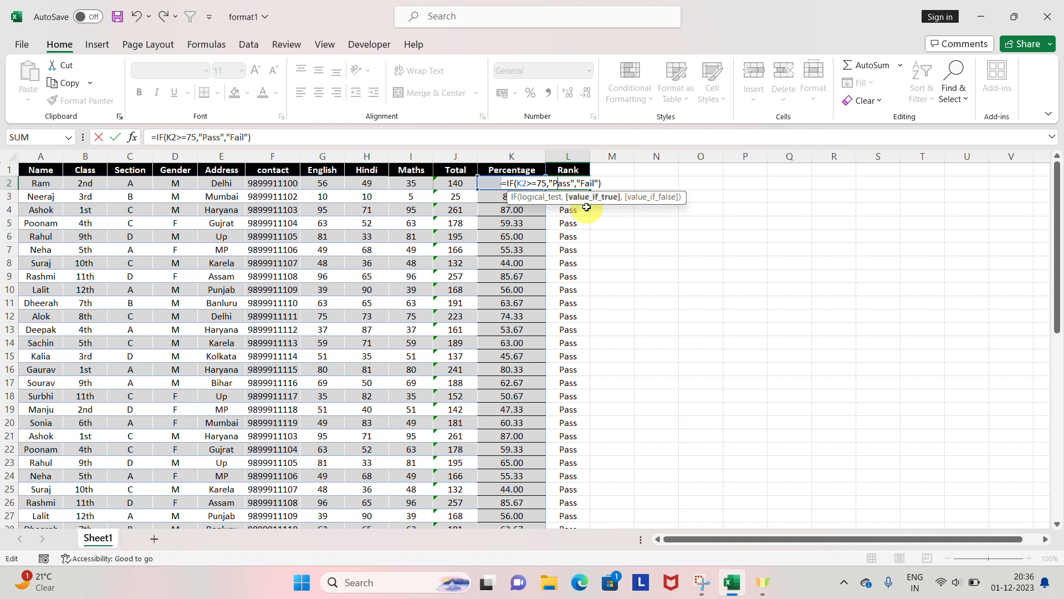
pyautogui.press('Left')
pyautogui.hotkey('shift', 'Right')
pyautogui.hotkey('shift', 'Right')
pyautogui.hotkey('shift', 'Right')
pyautogui.hotkey('shift', 'Right')
pyautogui.write('Is')
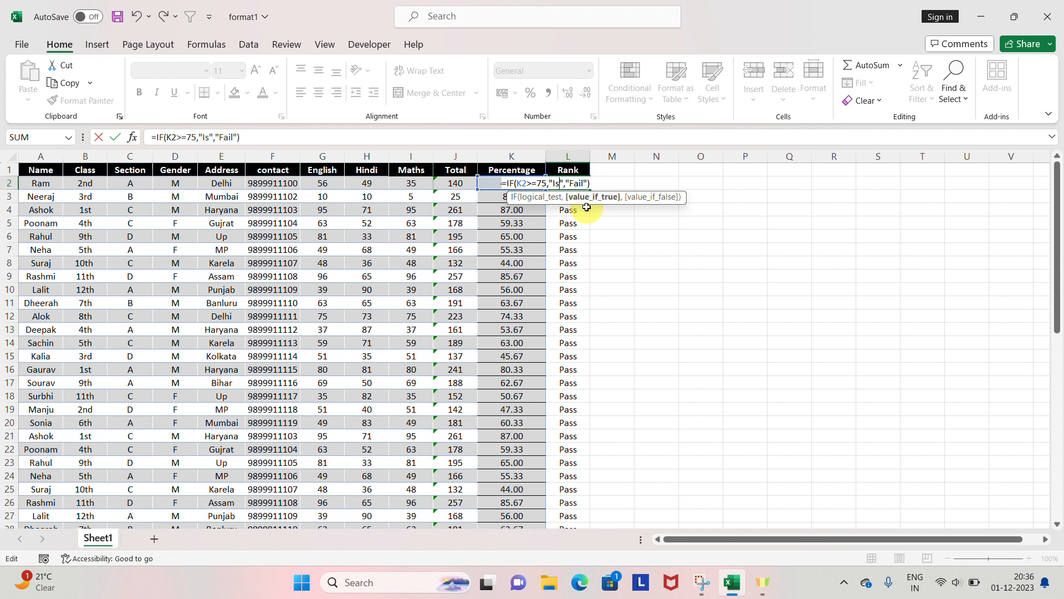
pyautogui.write('t Rank')
pyautogui.press('Right')
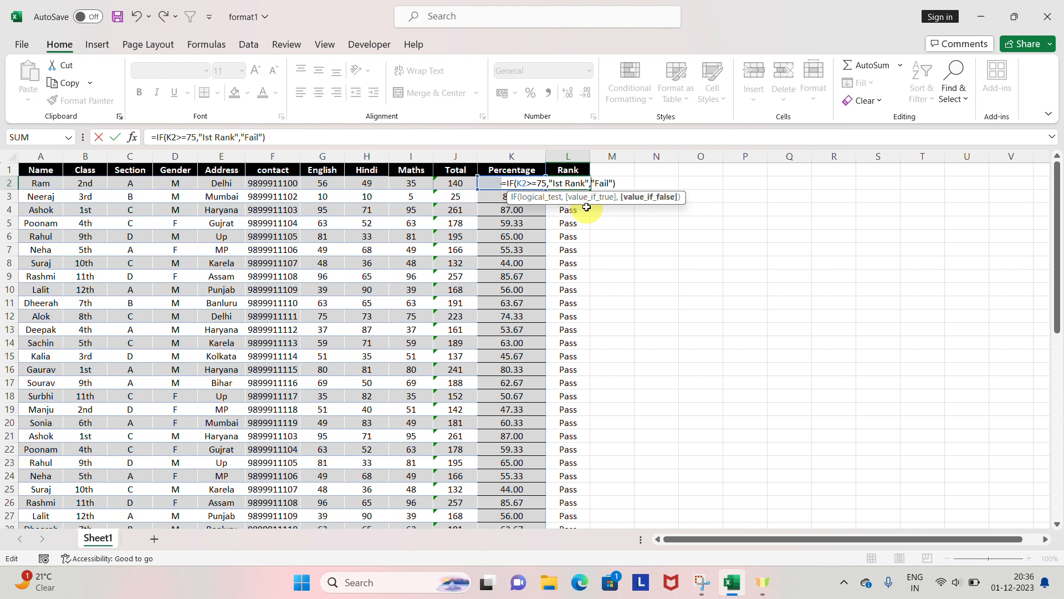
# - Replace the "Fail" result in L2's formula with a nested IF function that references K2
pyautogui.hotkey('shift', 'Right')
pyautogui.hotkey('shift', 'Right')
pyautogui.hotkey('shift', 'Right')
pyautogui.hotkey('shift', 'Right')
pyautogui.hotkey('shift', 'Right')
pyautogui.hotkey('shift', 'Right')
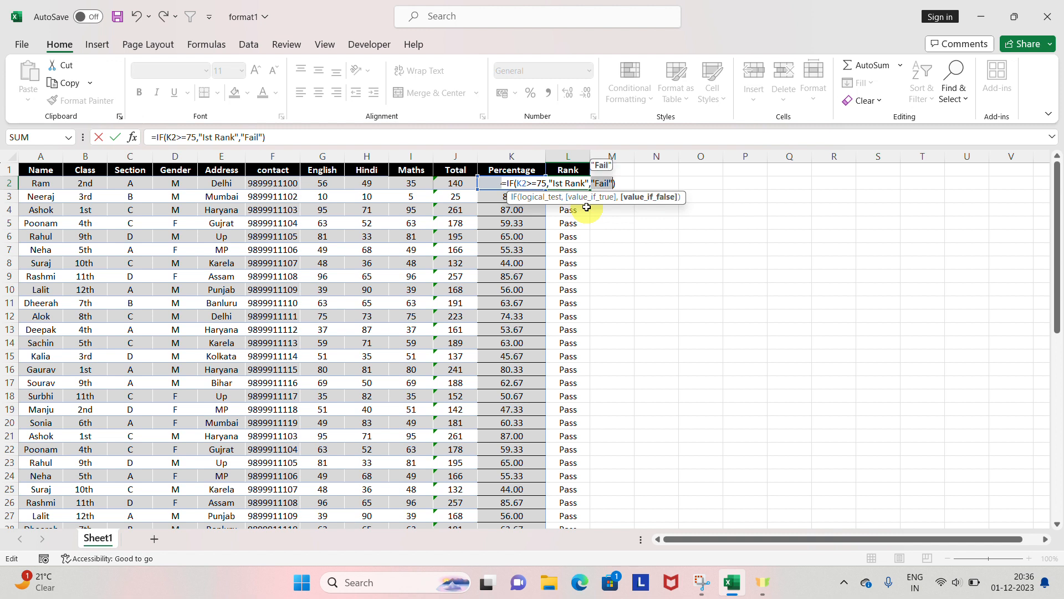
pyautogui.write('if')
pyautogui.press('Tab')
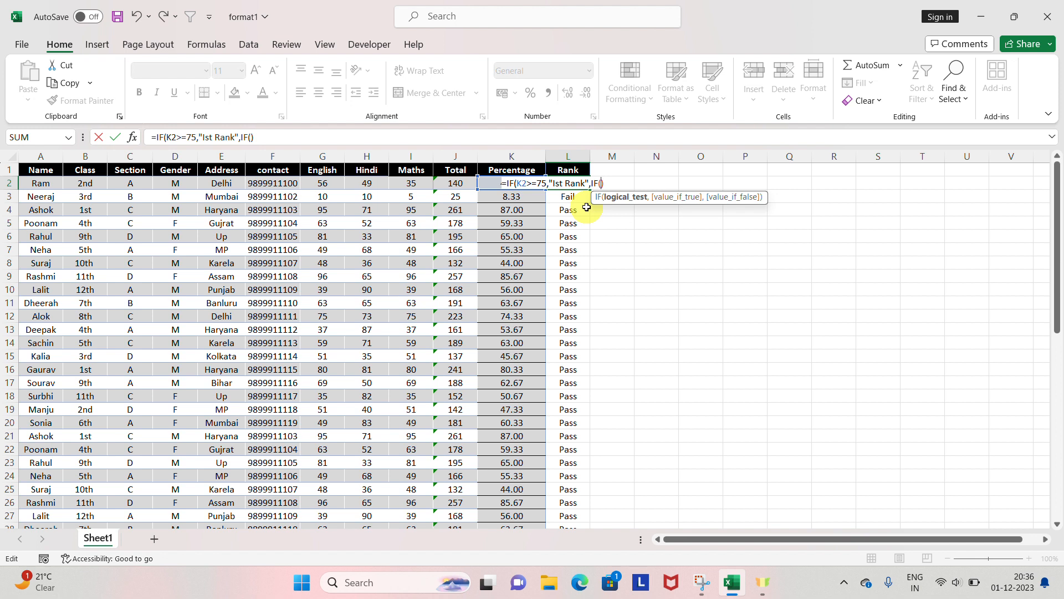
pyautogui.write('K')
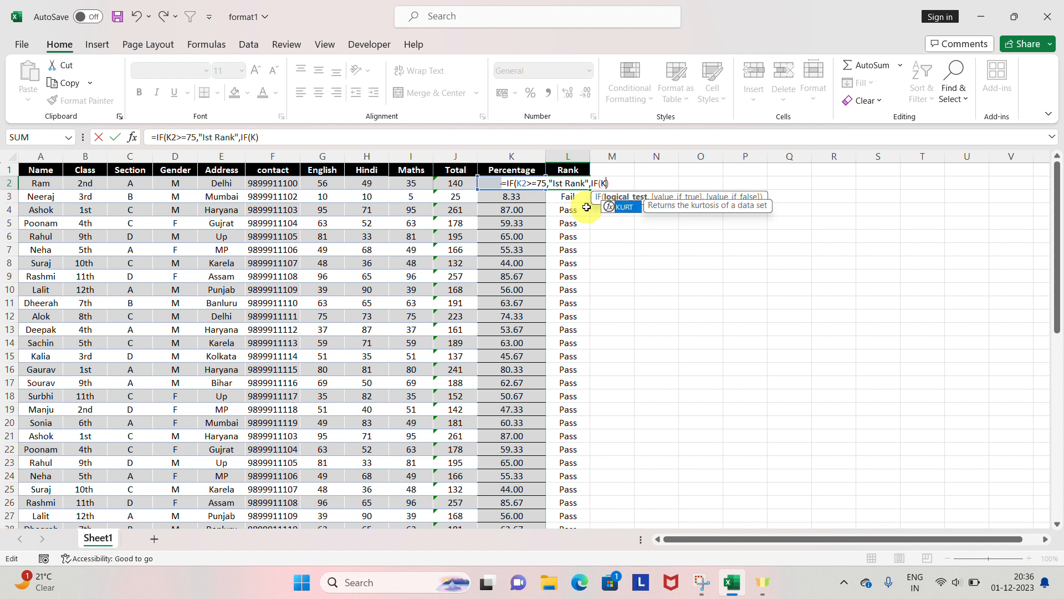
pyautogui.write('2')
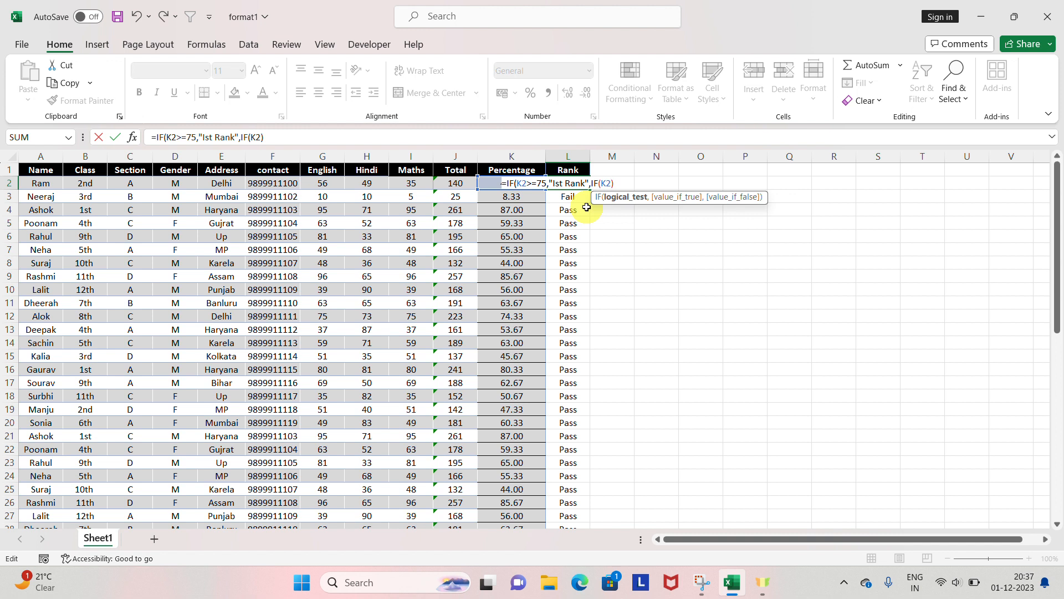
pyautogui.write('>')
pyautogui.write('50')
pyautogui.press('BackSpace')
pyautogui.write('=')
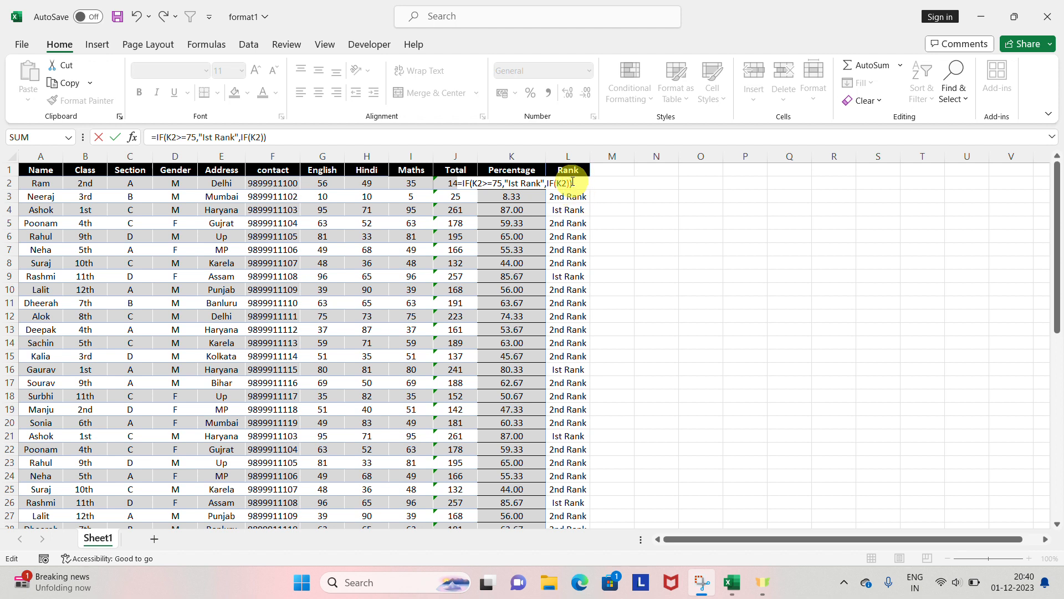
# - Complete the nested IF's condition in L2 as K2<=75
pyautogui.click(560, 182)
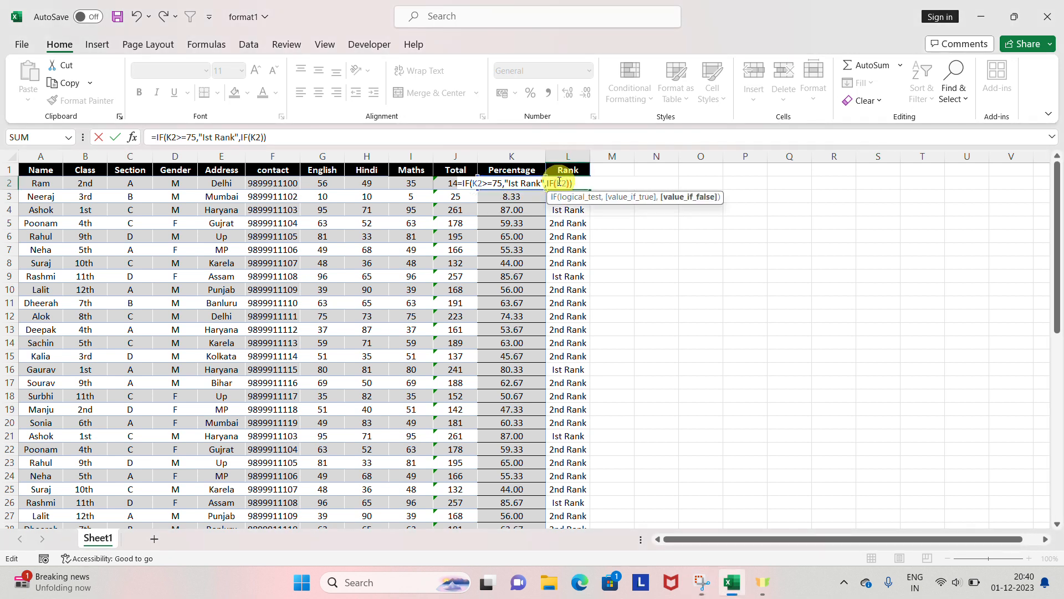
pyautogui.write('<')
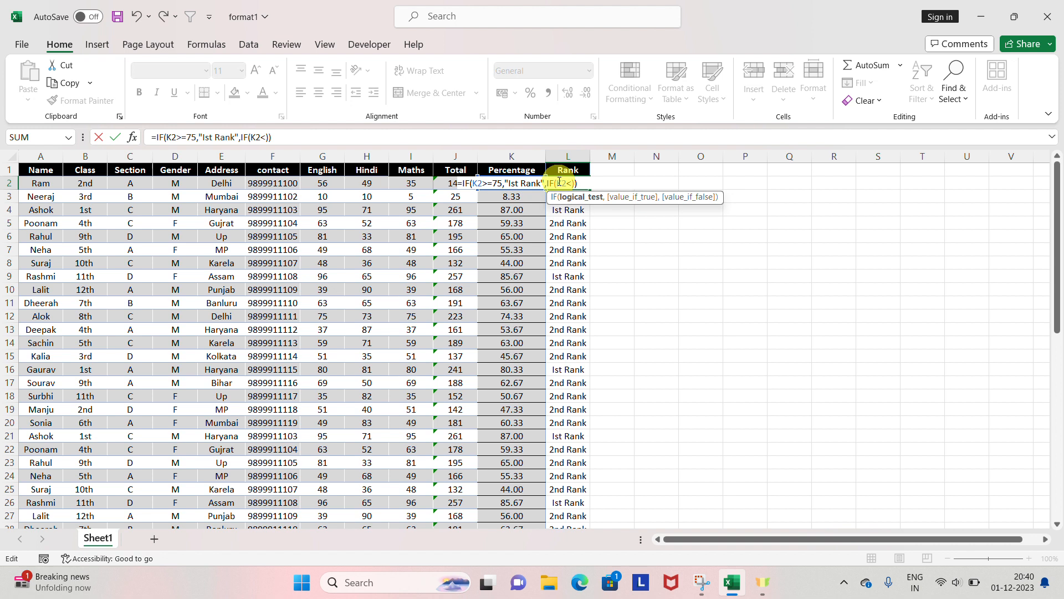
pyautogui.write('=75,')
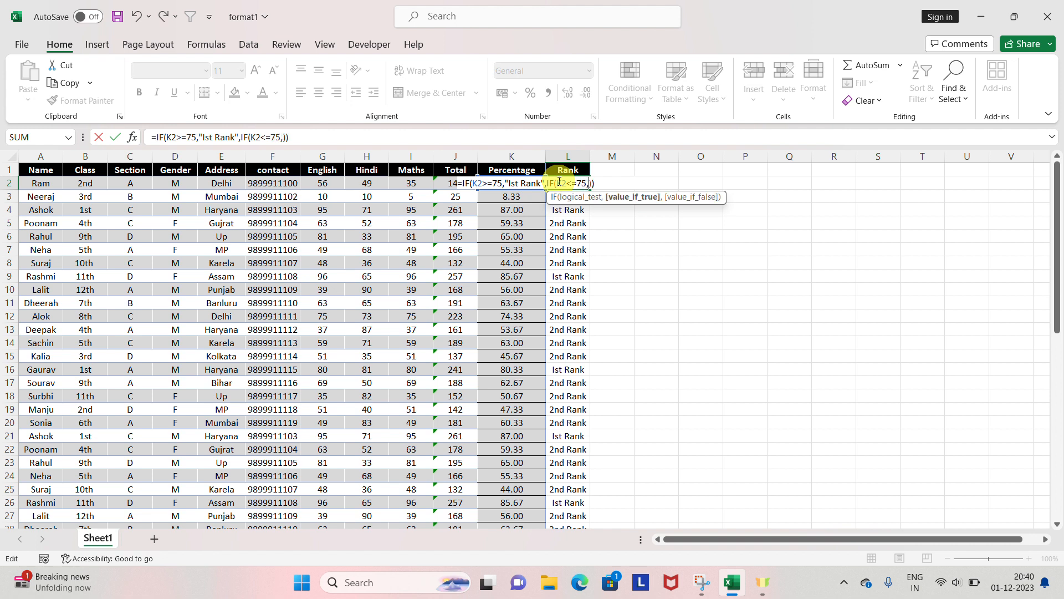
# - Give L2's nested IF the result "2nd Rank" when its condition is true and enter the formula
pyautogui.write('""R')
pyautogui.press('BackSpace')
pyautogui.write('2nd Rand')
pyautogui.press('BackSpace')
pyautogui.write('k')
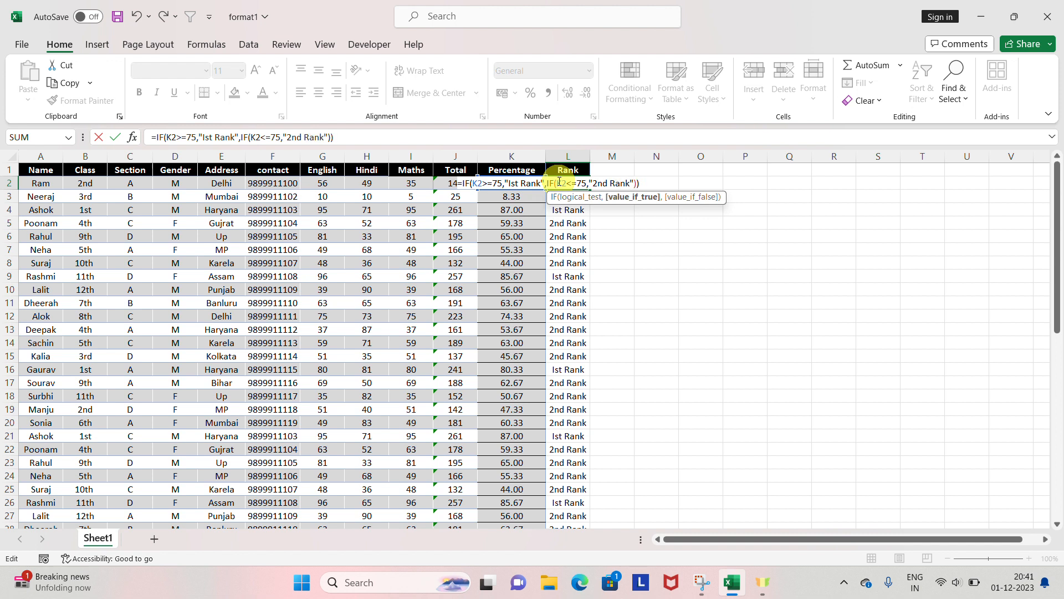
pyautogui.press('Return')
pyautogui.press('Up')
pyautogui.press('Left')
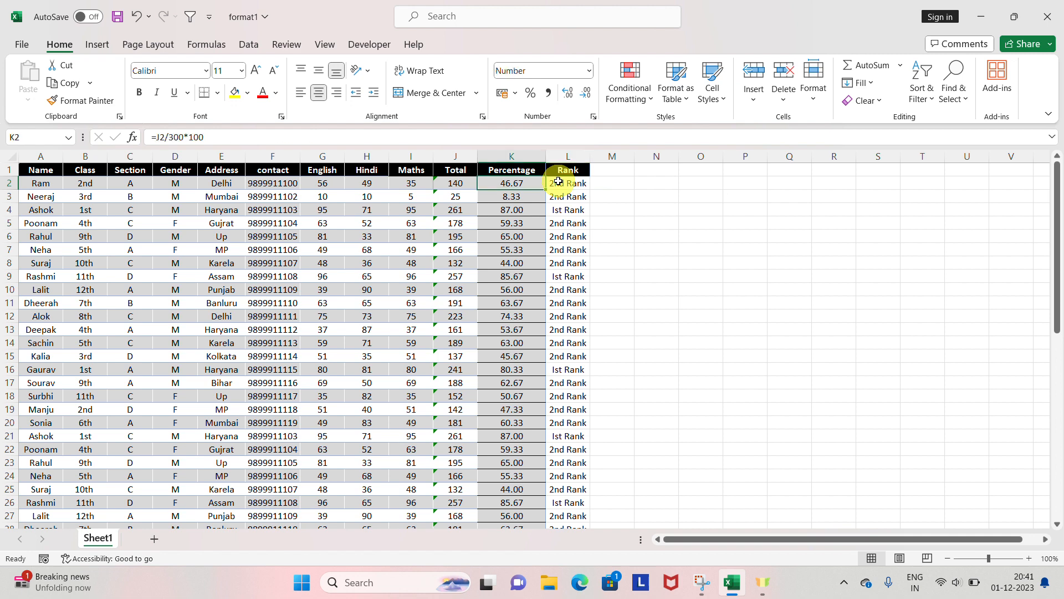
# - Compare the Rank column's results with the percentages beside them, concentrating on rows 2 to 5
pyautogui.press('Right')
pyautogui.hotkey('ctrl', 'shift', 'Down')
pyautogui.press('Left')
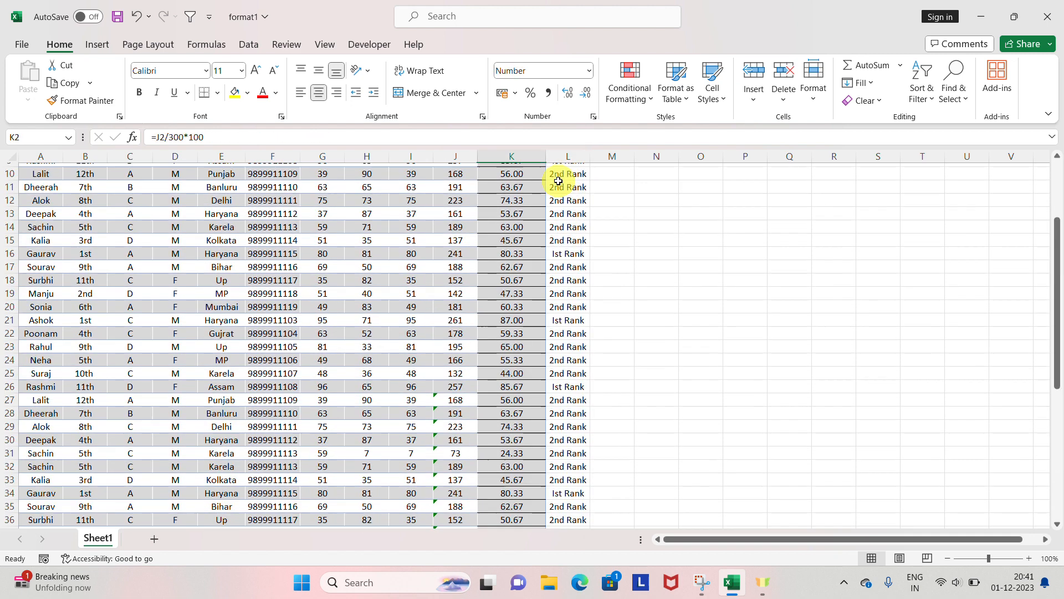
pyautogui.press('Right')
pyautogui.press('Left')
pyautogui.press('Right')
pyautogui.press('Left')
pyautogui.press('Right')
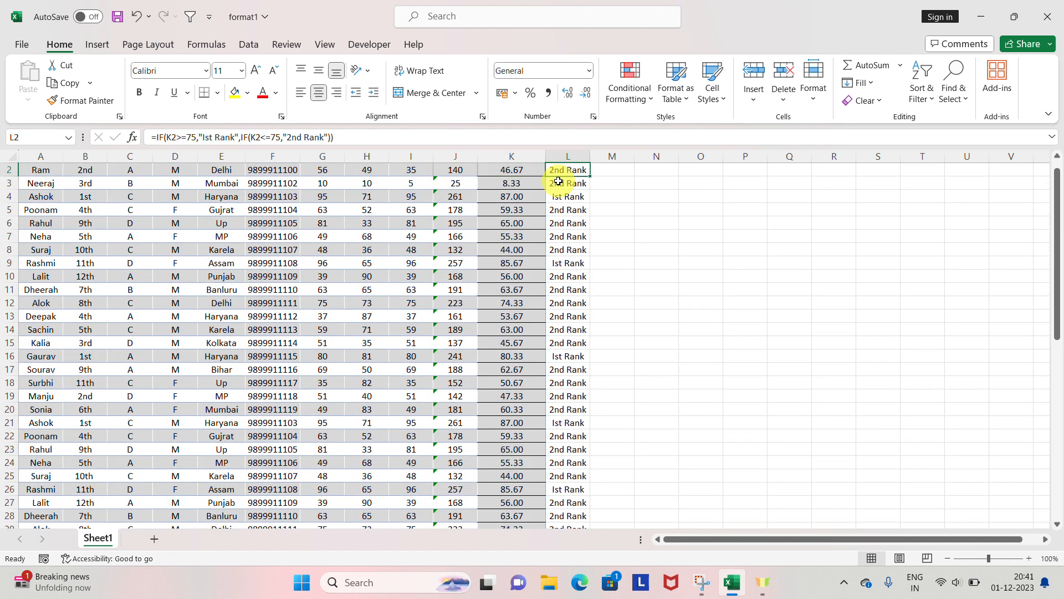
pyautogui.press('Left')
pyautogui.press('Down')
pyautogui.press('Down')
pyautogui.press('Right')
pyautogui.press('Up')
pyautogui.press('Up')
pyautogui.press('Up')
pyautogui.press('Down')
pyautogui.press('Down')
pyautogui.press('Down')
pyautogui.press('Down')
pyautogui.press('Up')
pyautogui.press('Down')
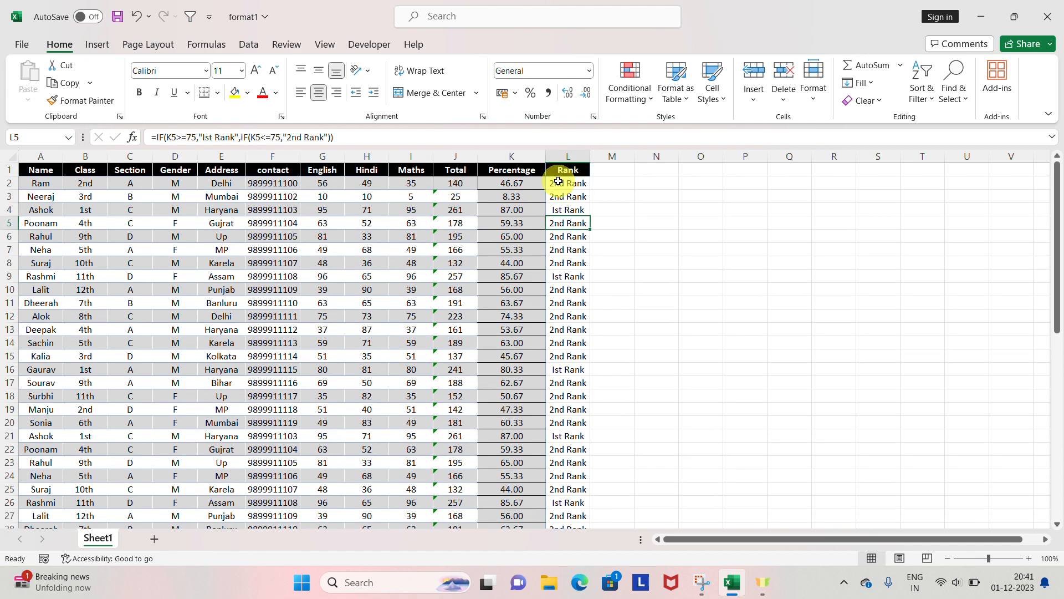
# - Inspect the nested IF formulas in L5 and L4, and check the Rank results down to row 10
pyautogui.press('F2')
pyautogui.hotkey('shift', 'Return')
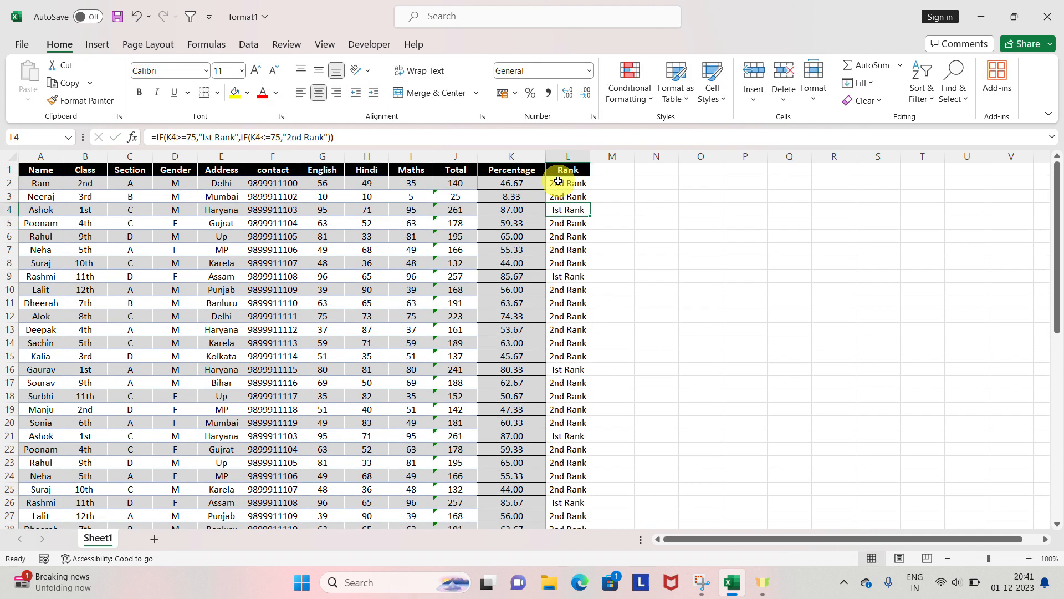
pyautogui.press('F2')
pyautogui.press('Escape')
pyautogui.press('Left')
pyautogui.press('Right')
pyautogui.press('Down')
pyautogui.press('Down')
pyautogui.press('Down')
pyautogui.press('Down')
pyautogui.press('Down')
pyautogui.press('Down')
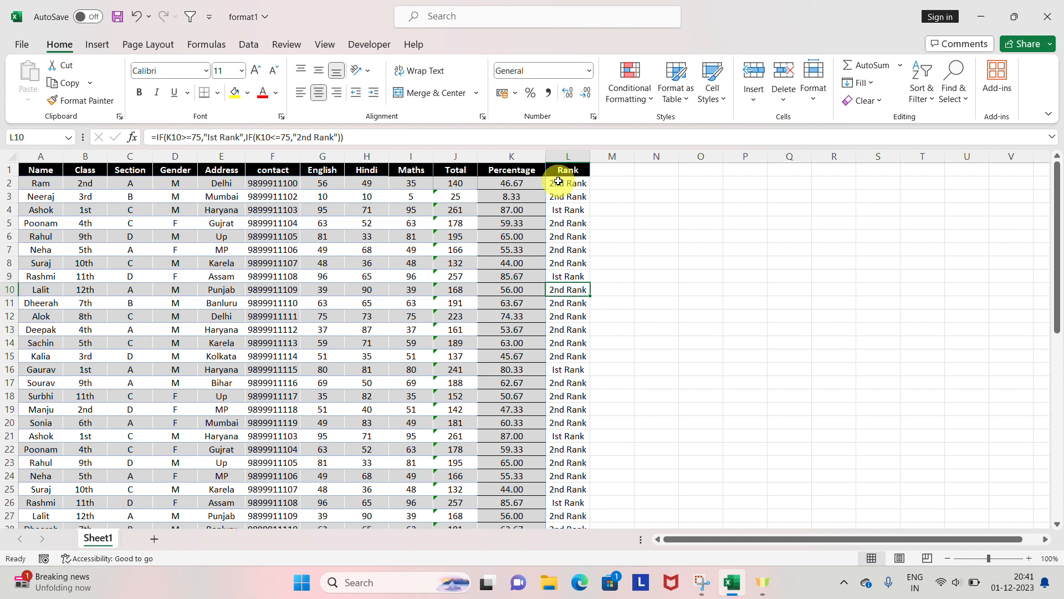
pyautogui.press('Up')
pyautogui.press('Up')
pyautogui.press('Down')
pyautogui.press('Down')
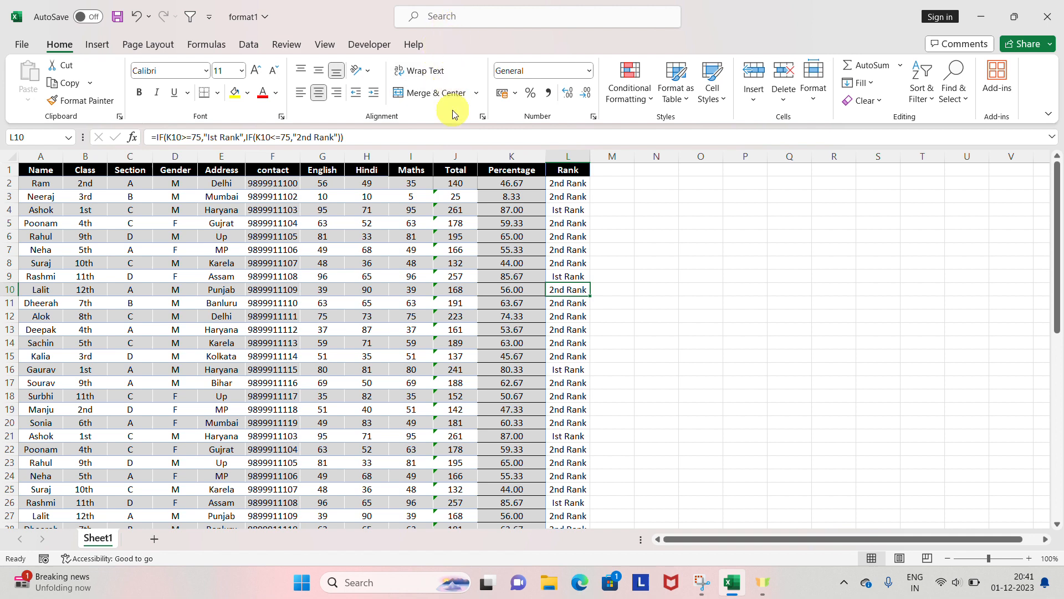
# - Select the whole student table from the header row to the last record, A1:L53
pyautogui.click(668, 313)
pyautogui.hotkey('ctrl', 'Up')
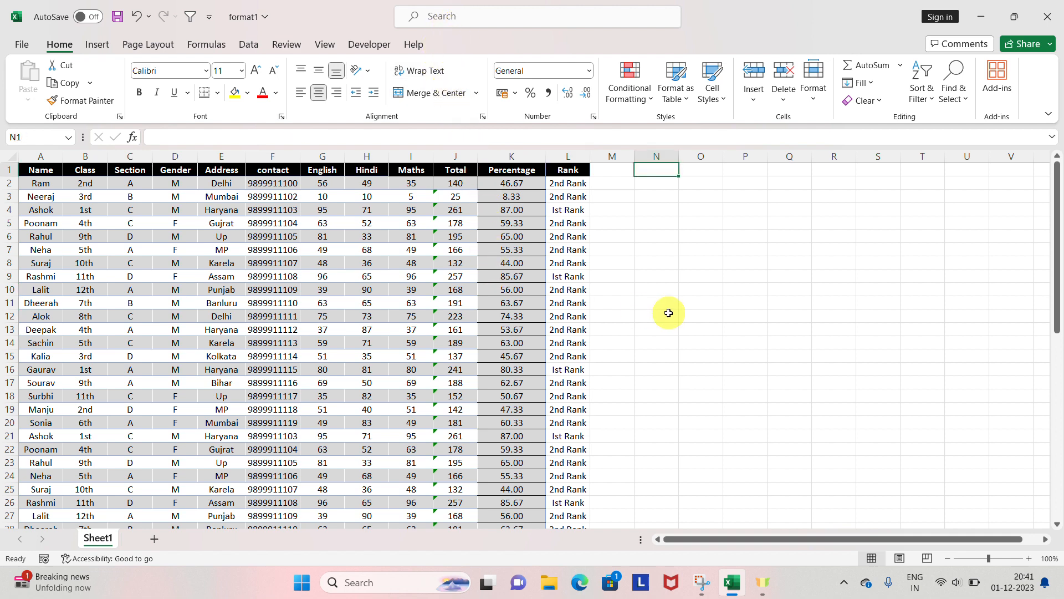
pyautogui.hotkey('ctrl', 'Left')
pyautogui.hotkey('ctrl', 'shift', 'Left')
pyautogui.hotkey('ctrl', 'shift', 'Down')
pyautogui.hotkey('ctrl', 'Up')
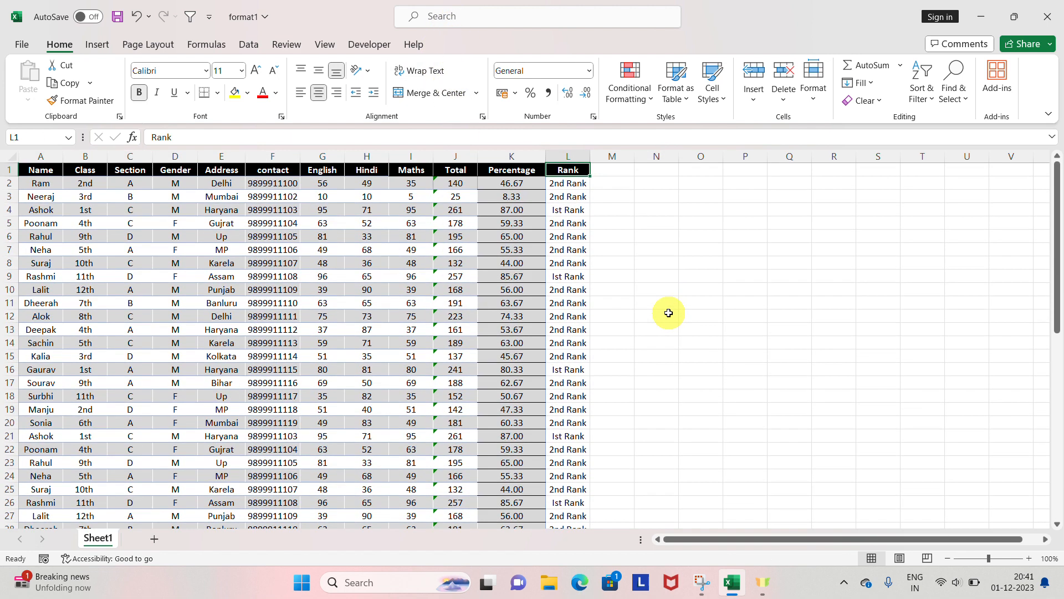
pyautogui.hotkey('ctrl', 'shift', 'Left')
pyautogui.hotkey('ctrl', 'shift', 'Down')
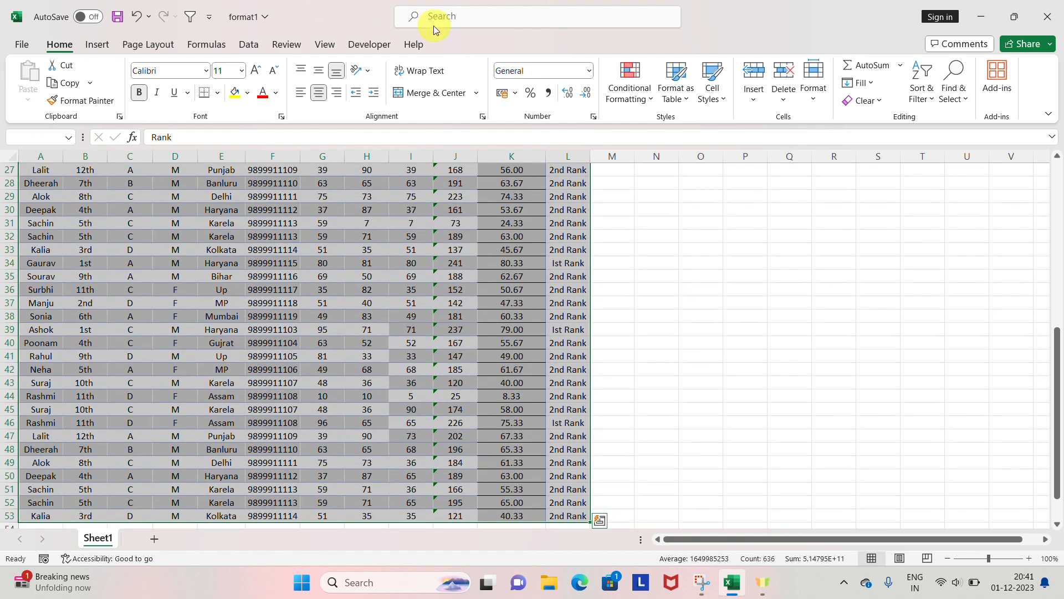